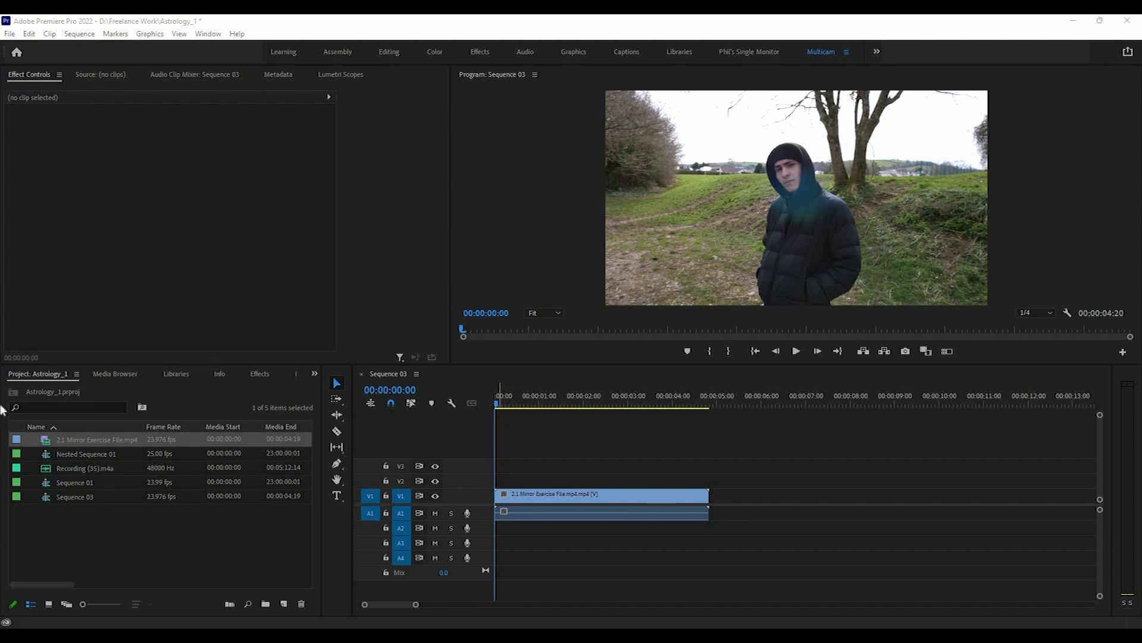
Step: Switch to the Editing workspace and expand the Video Effects category in the effects library
left_click(393, 54)
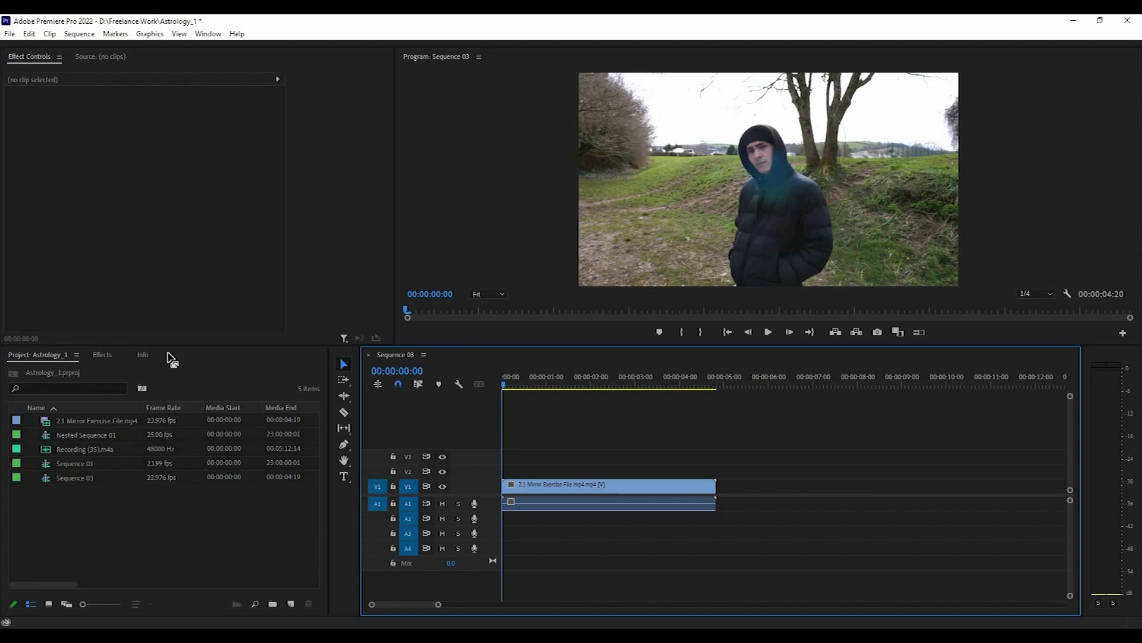
left_click(110, 357)
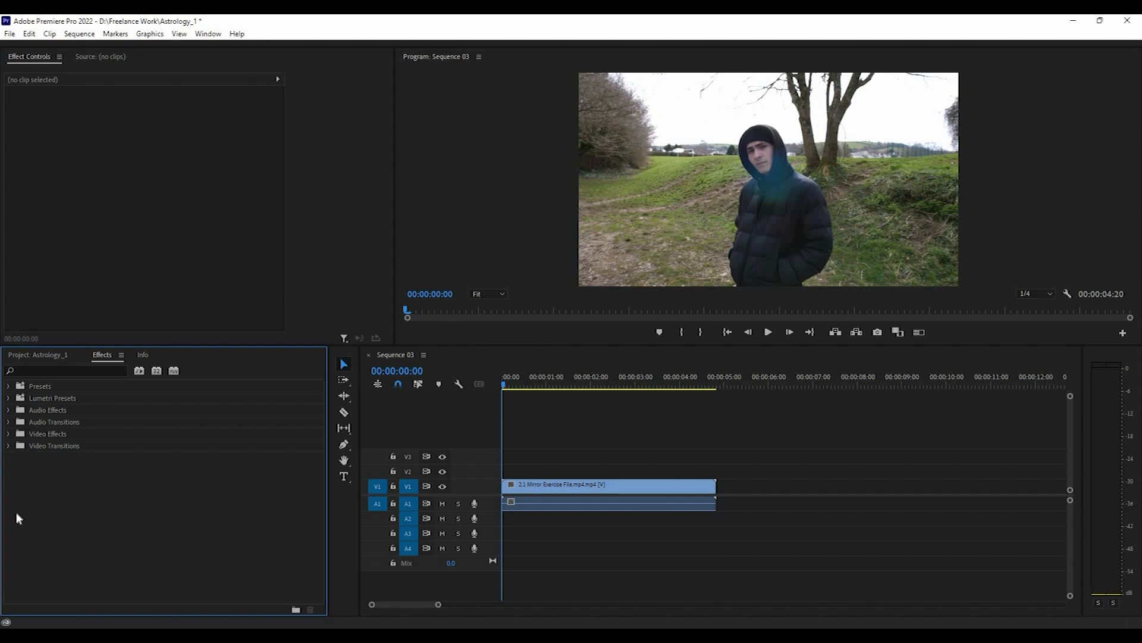
left_click(9, 434)
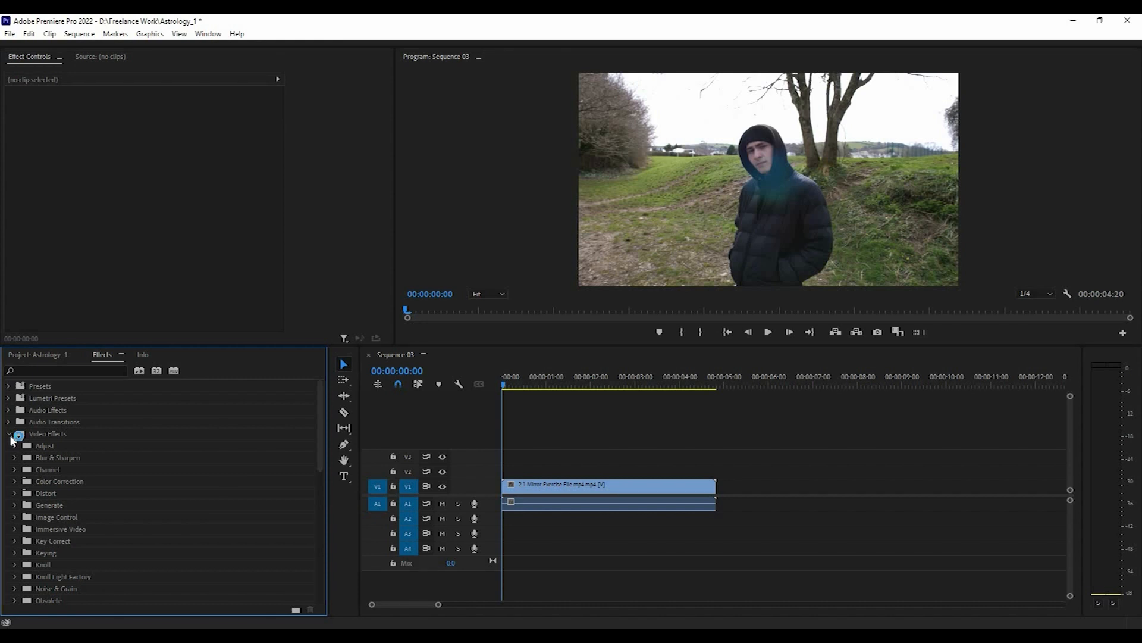
Step: Apply the Wave Warp effect from the Distort category to the 2.1 Mirror Exercise File clip on V1
scroll(44, 454, "down", 1)
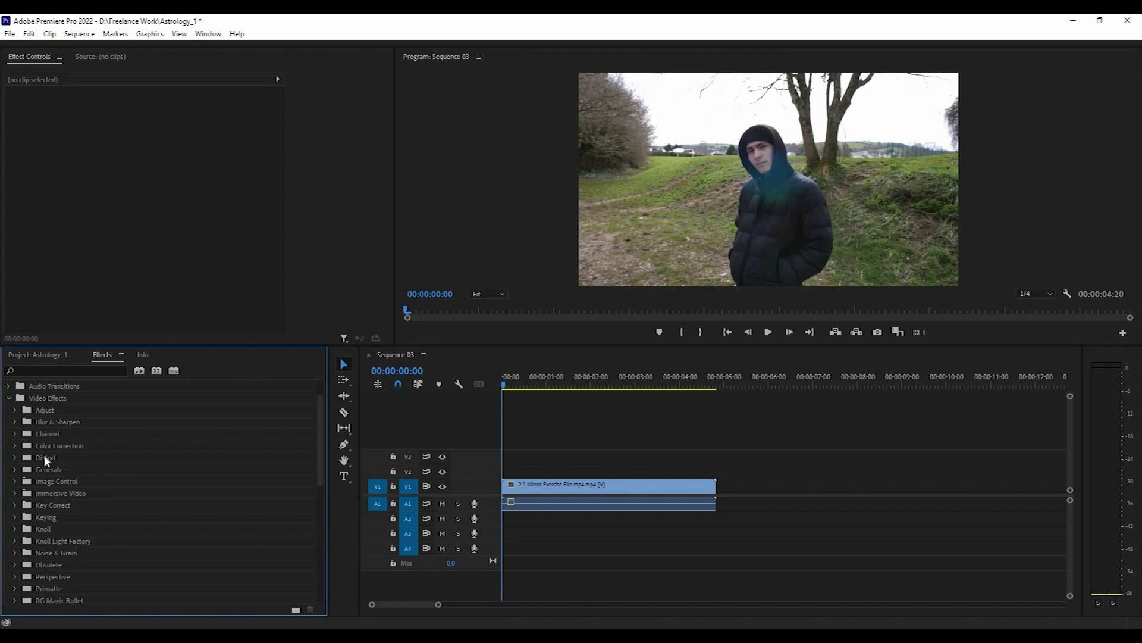
scroll(104, 506, "down", 2)
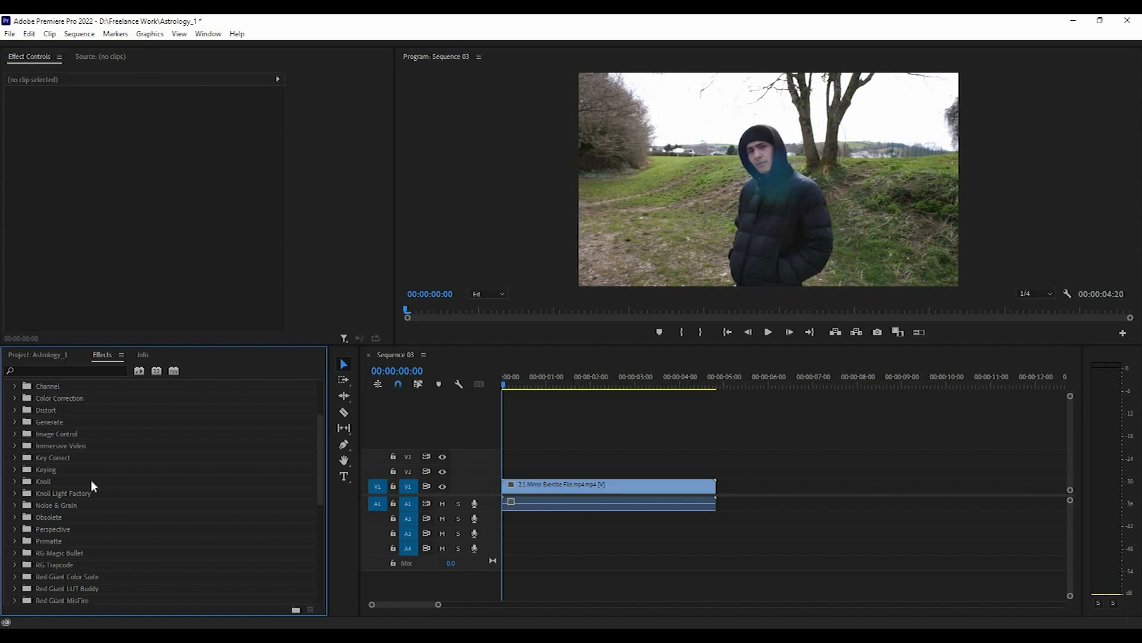
left_click(15, 410)
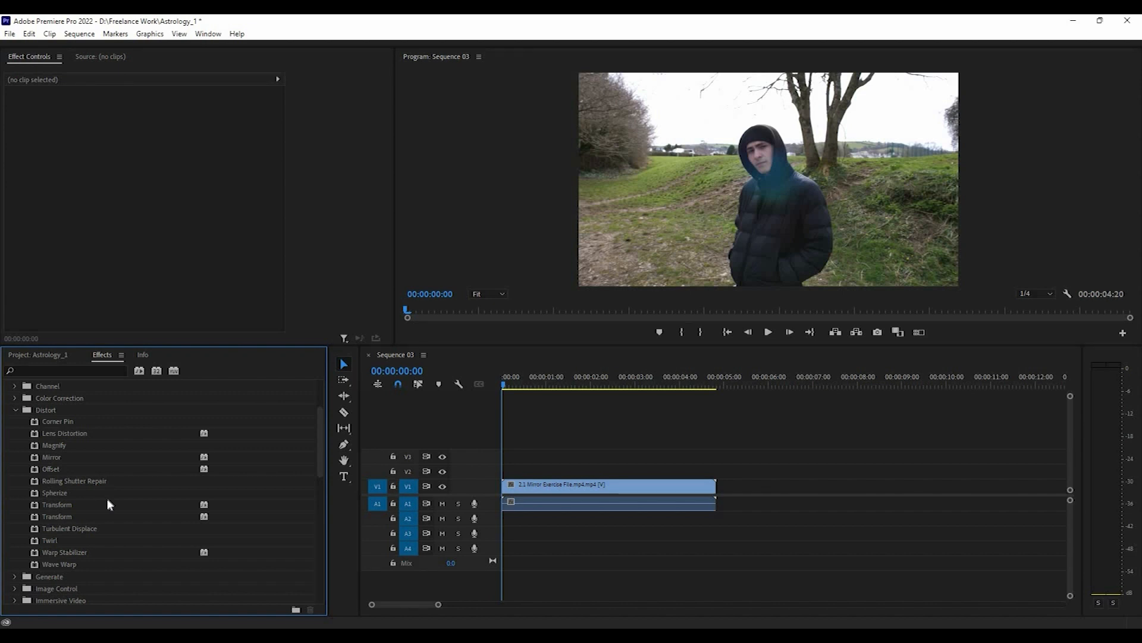
scroll(108, 502, "down", 1)
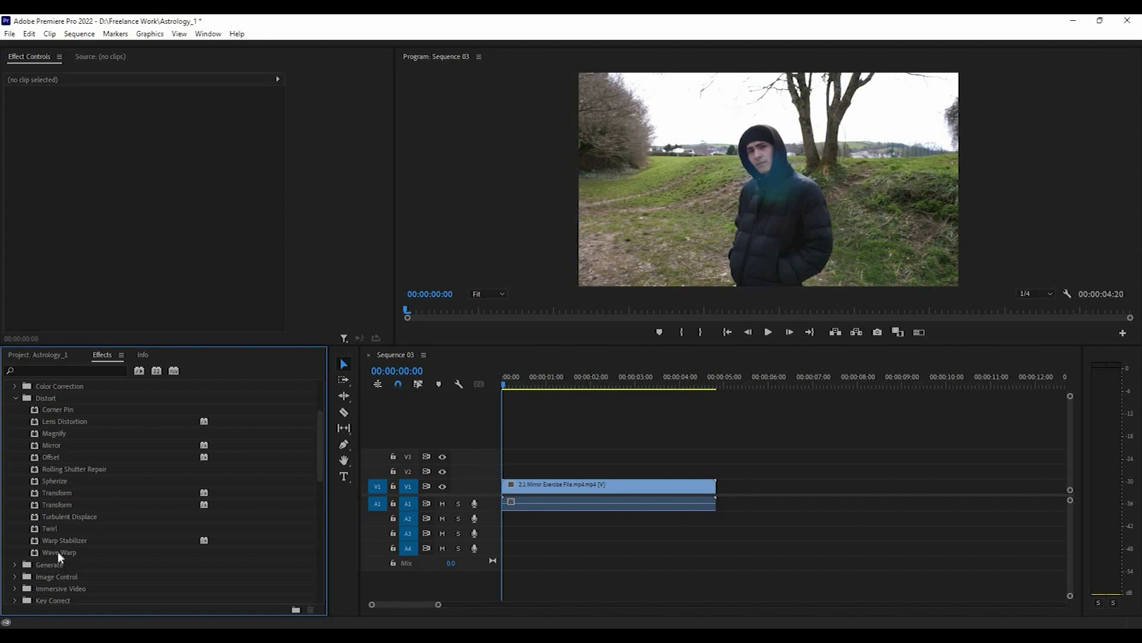
left_click_drag(75, 552, 531, 487)
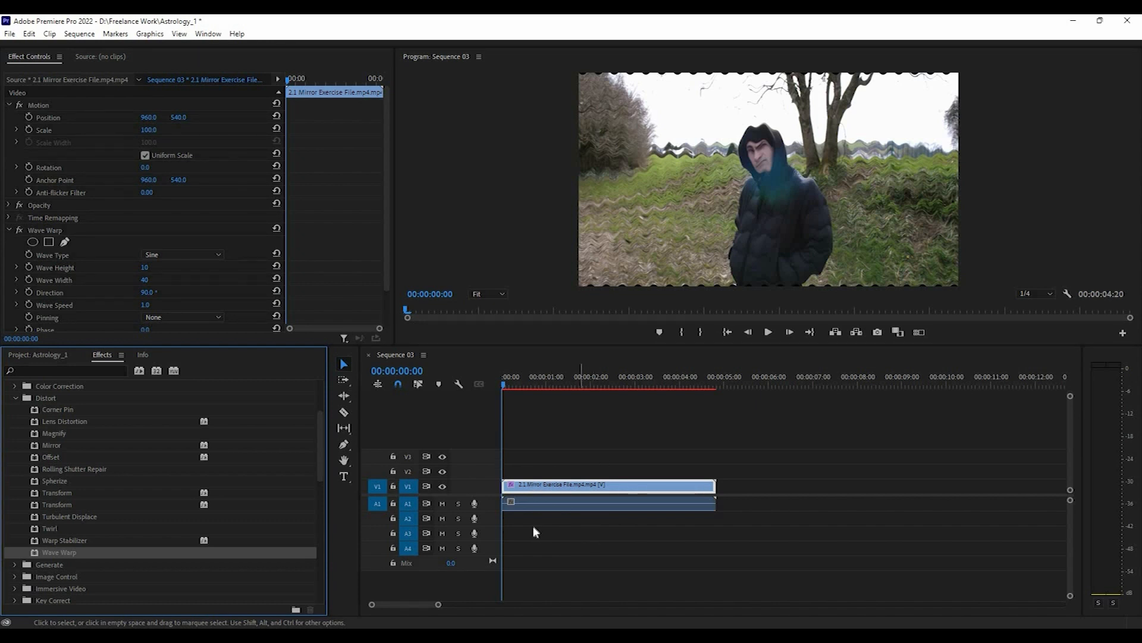
key("ctrl+z")
mouse_move(73, 562)
left_mouse_down()
mouse_move(579, 471)
mouse_move(622, 489)
mouse_move(721, 464)
mouse_move(728, 496)
mouse_move(664, 488)
left_mouse_up()
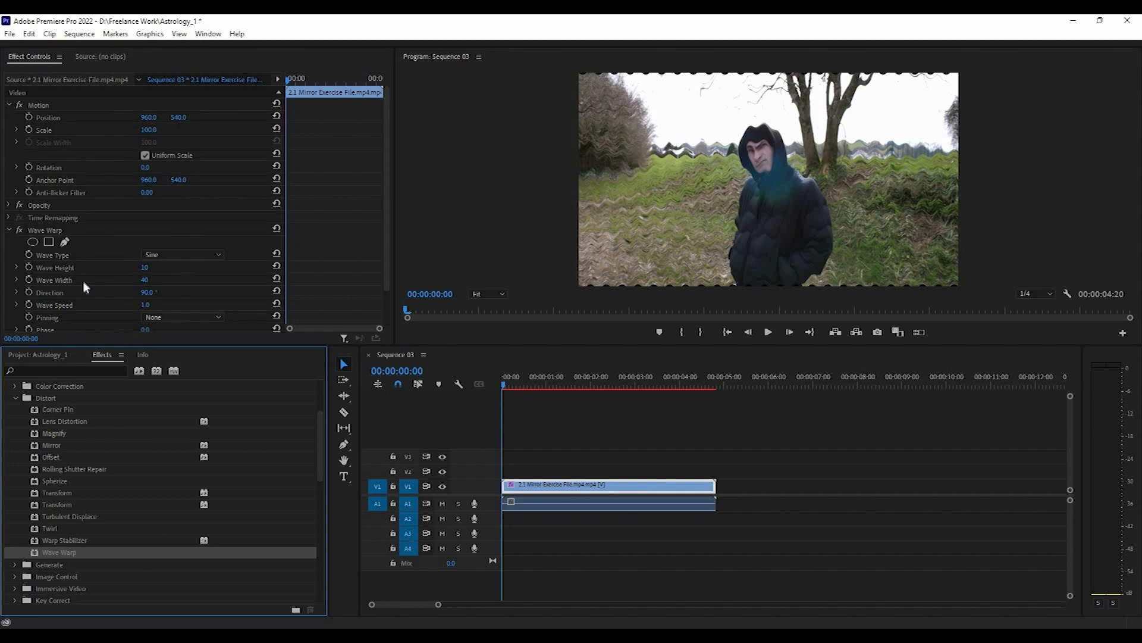
Step: Enable keyframing for the Wave Warp's Wave Height at the start of the clip
scroll(192, 262, "down", 2)
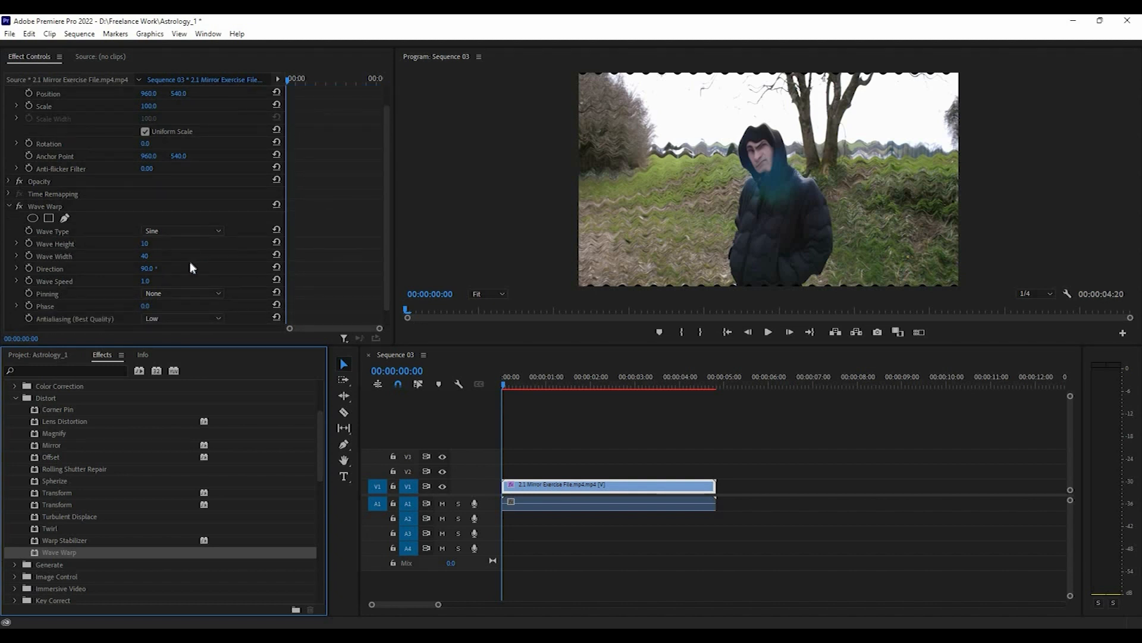
scroll(145, 256, "down", 1)
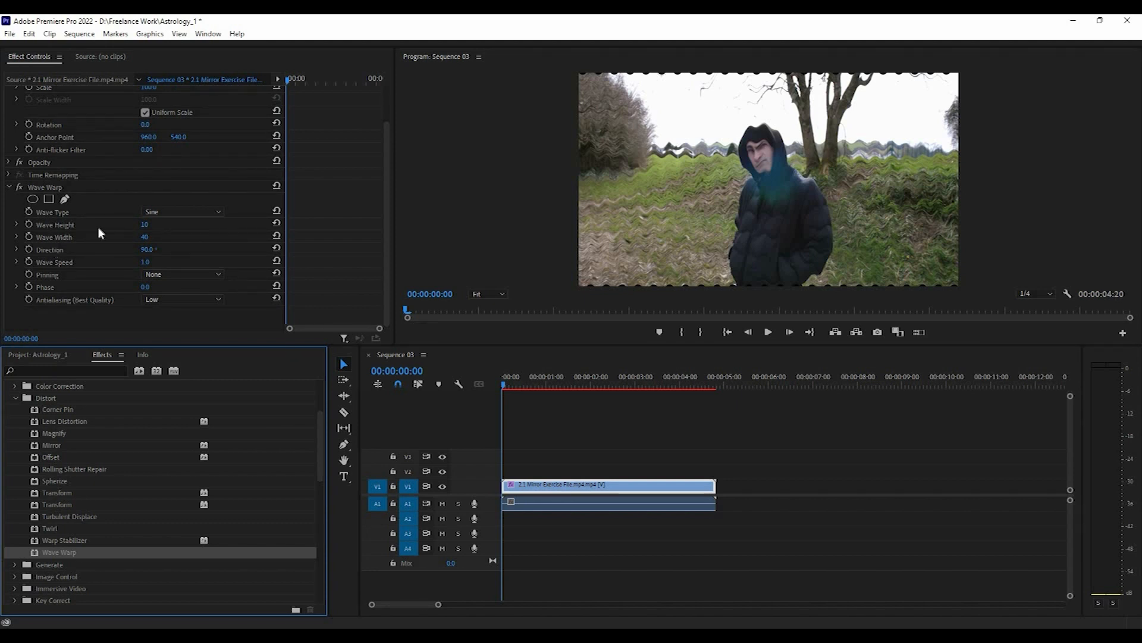
left_click(145, 225)
left_click(28, 225)
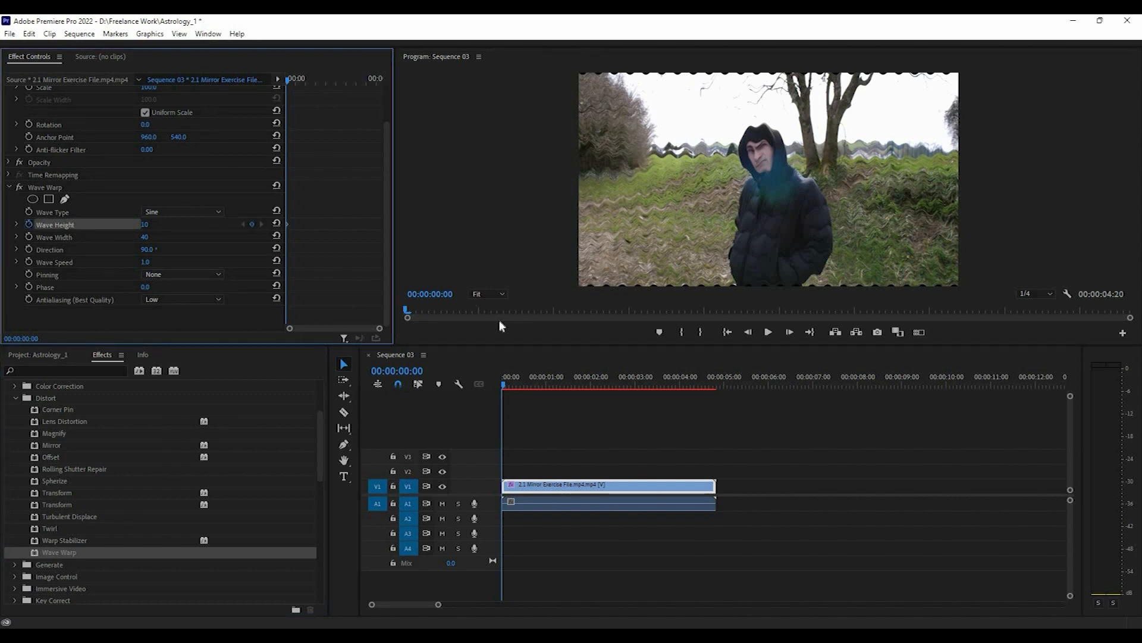
Step: Add a second Wave Height keyframe with a value of 50 at 00:00:01:00
left_click_drag(516, 387, 546, 384)
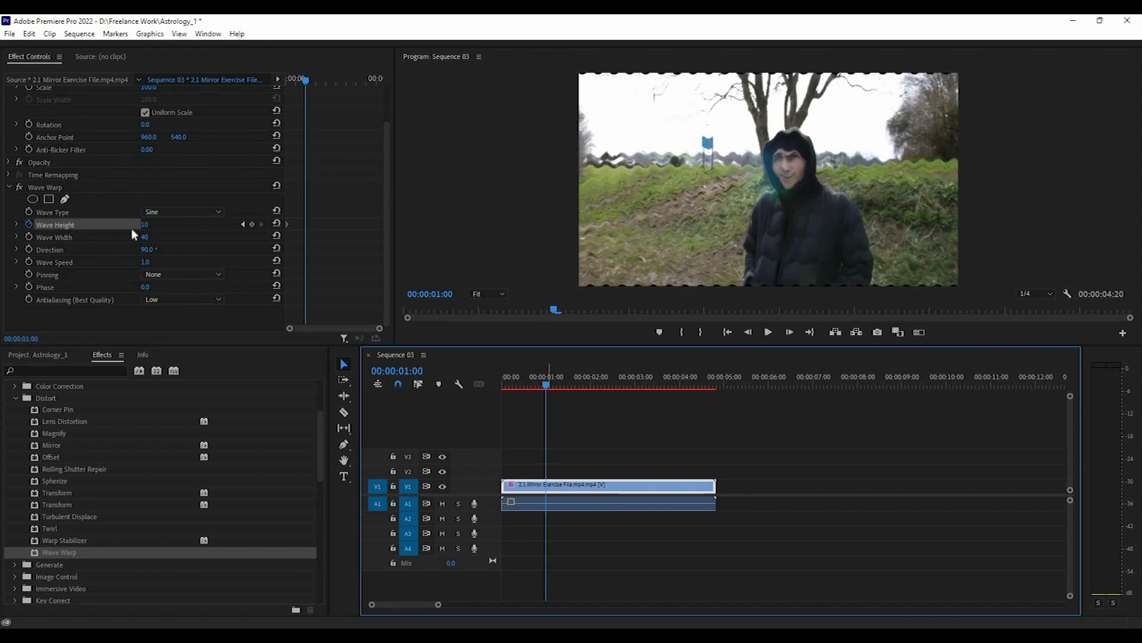
left_click(157, 221)
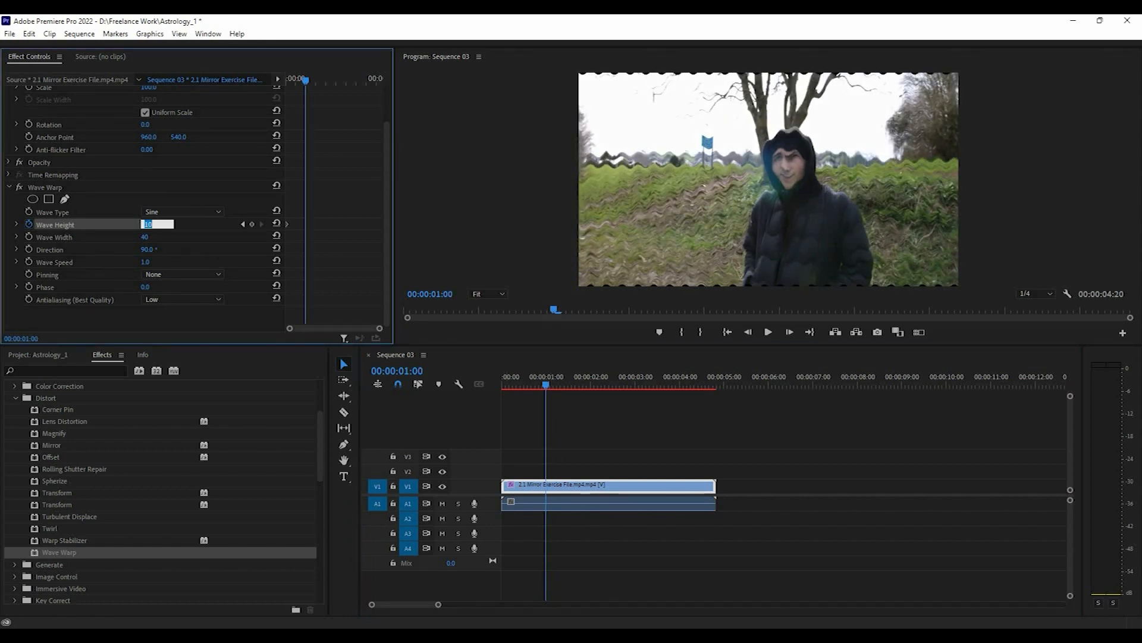
type("50")
key("Return")
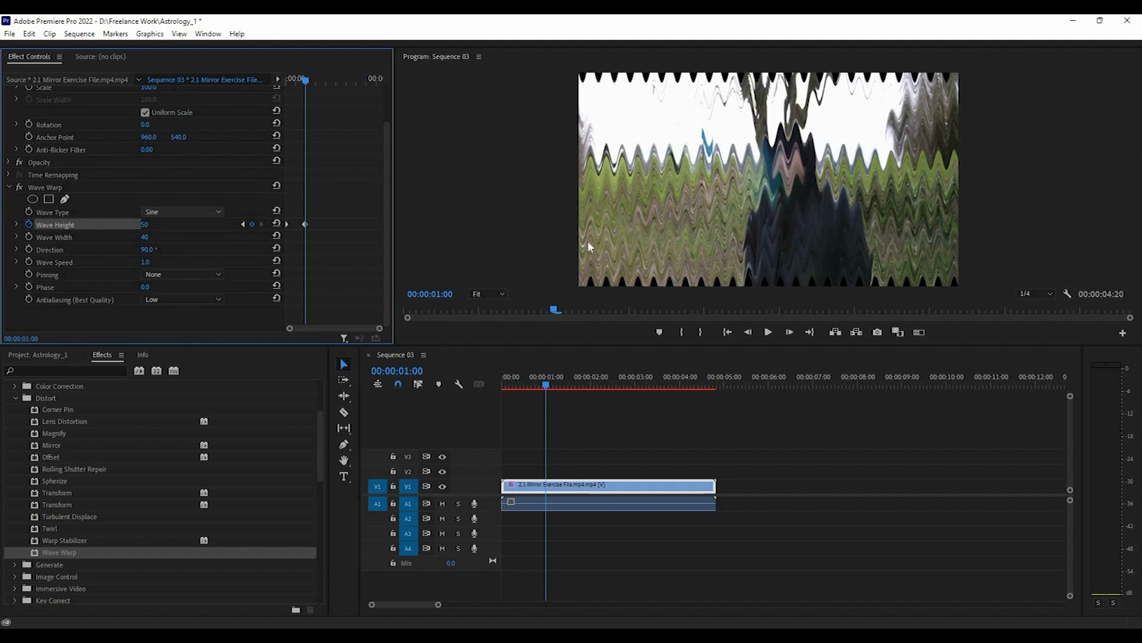
Step: Play back the wave warp animation from near the clip's beginning and return to the start of the sequence
left_click(502, 386)
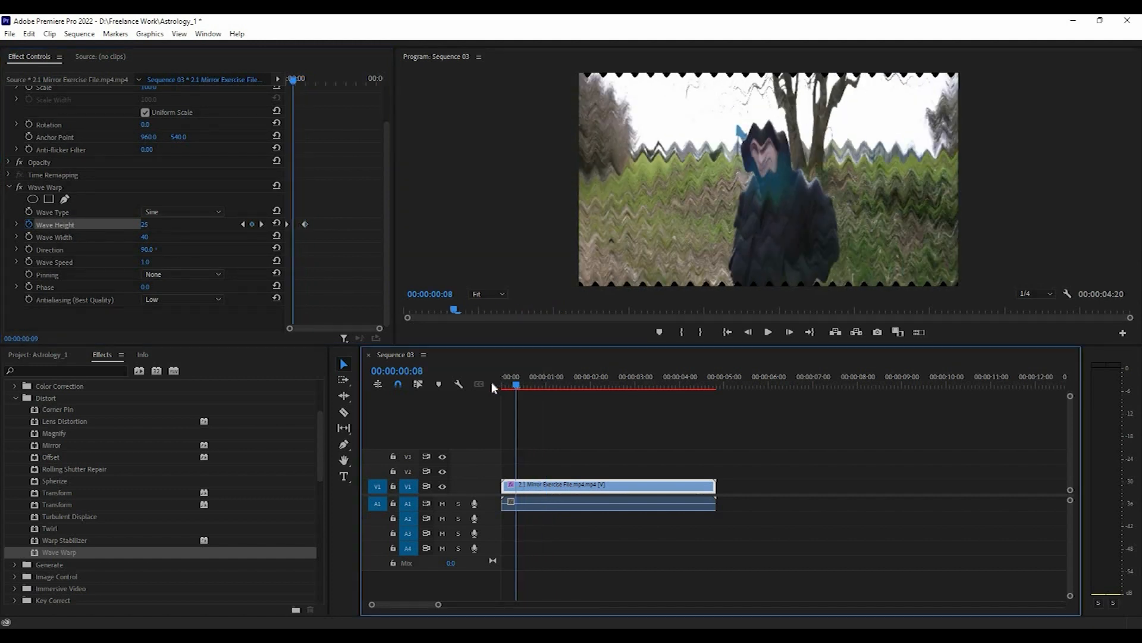
left_click(767, 335)
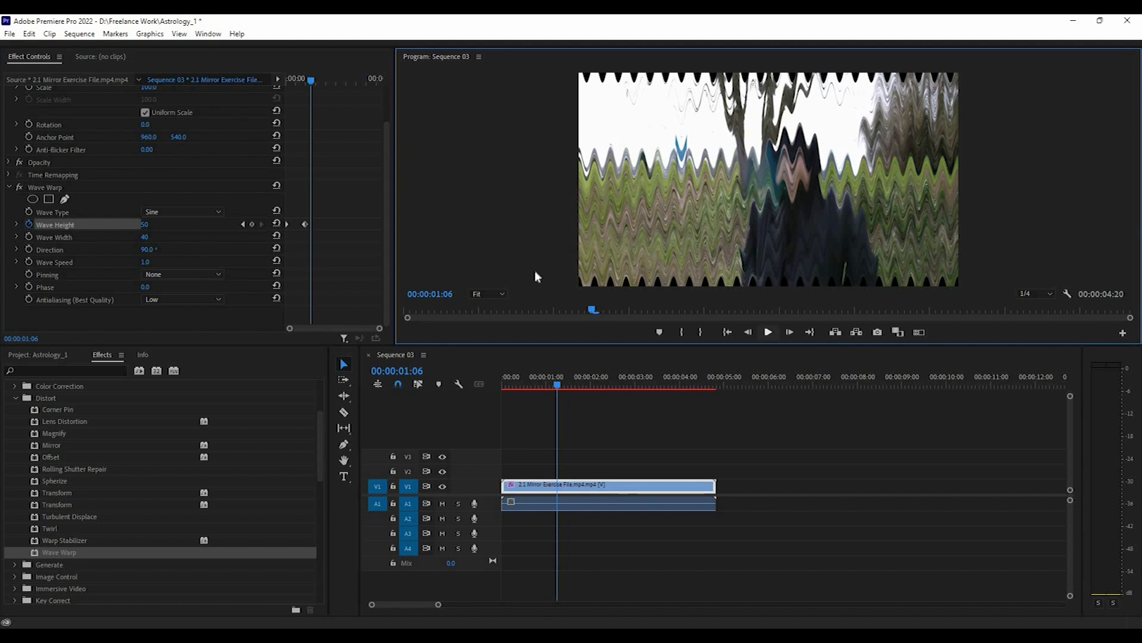
key("Home")
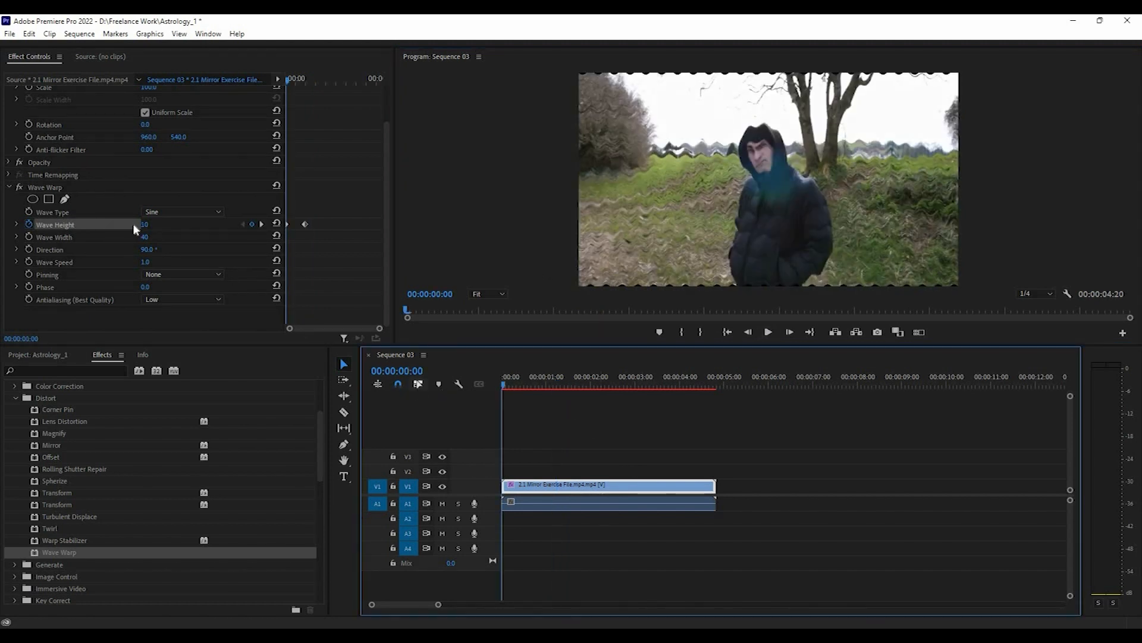
Step: Set the Wave Height keyframe at the start of the clip to 0 and play back the animation
left_click(157, 221)
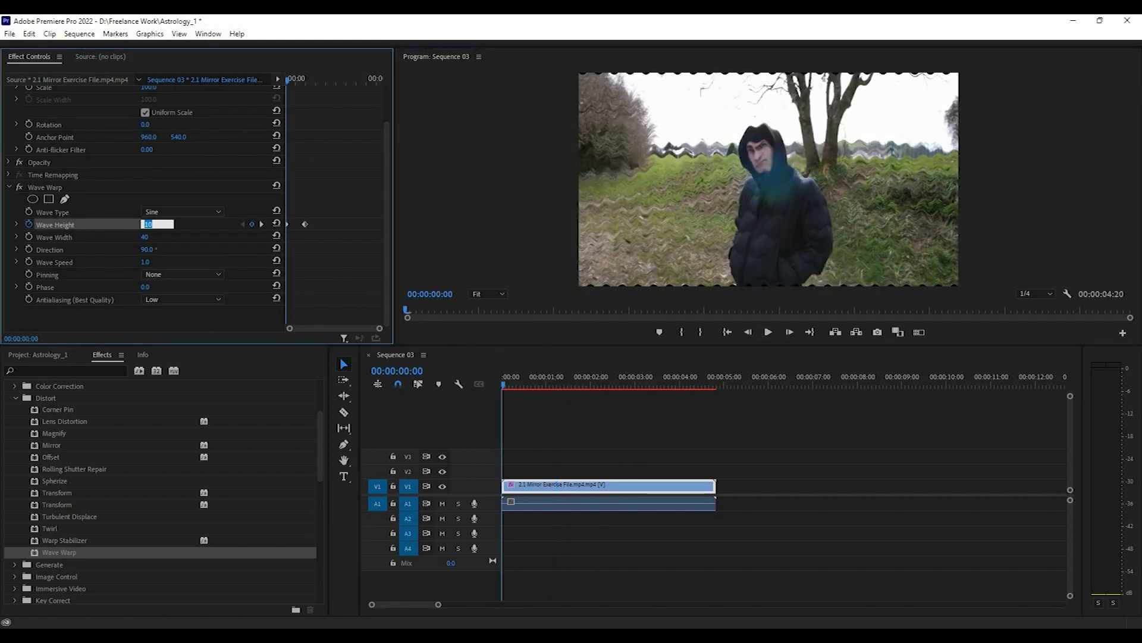
type("0")
key("Return")
left_click(356, 185)
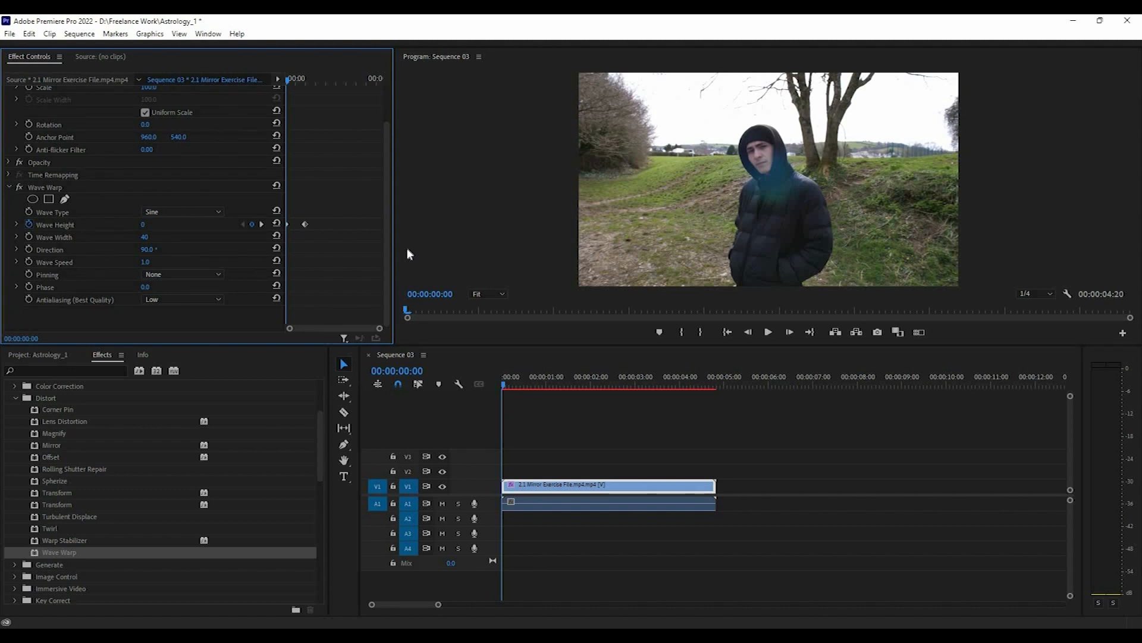
left_click(770, 334)
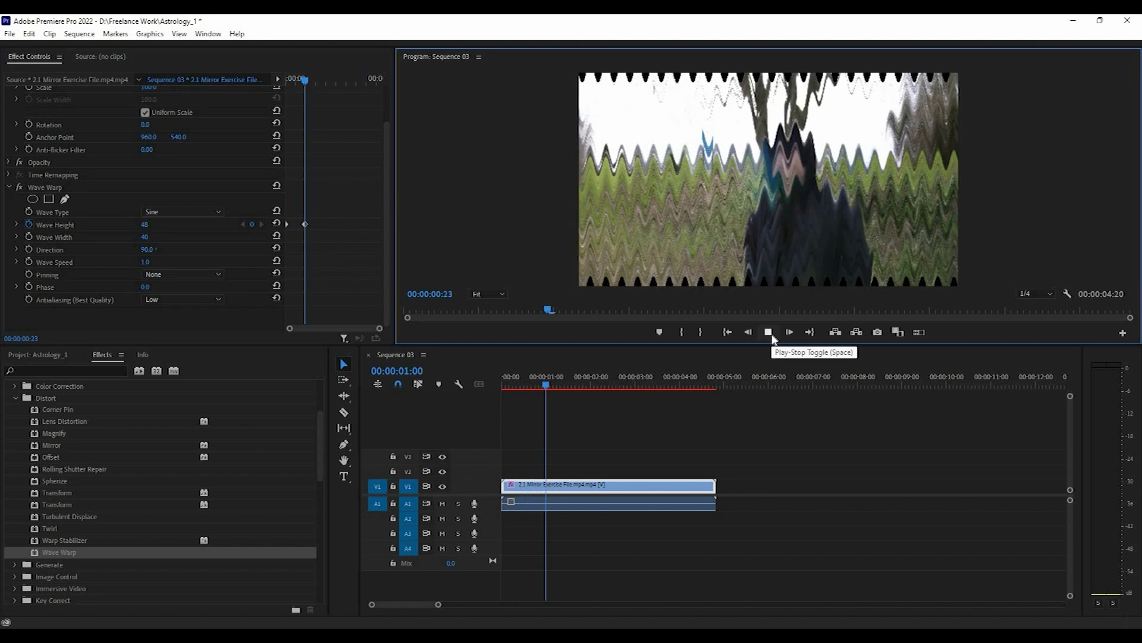
left_click(768, 332)
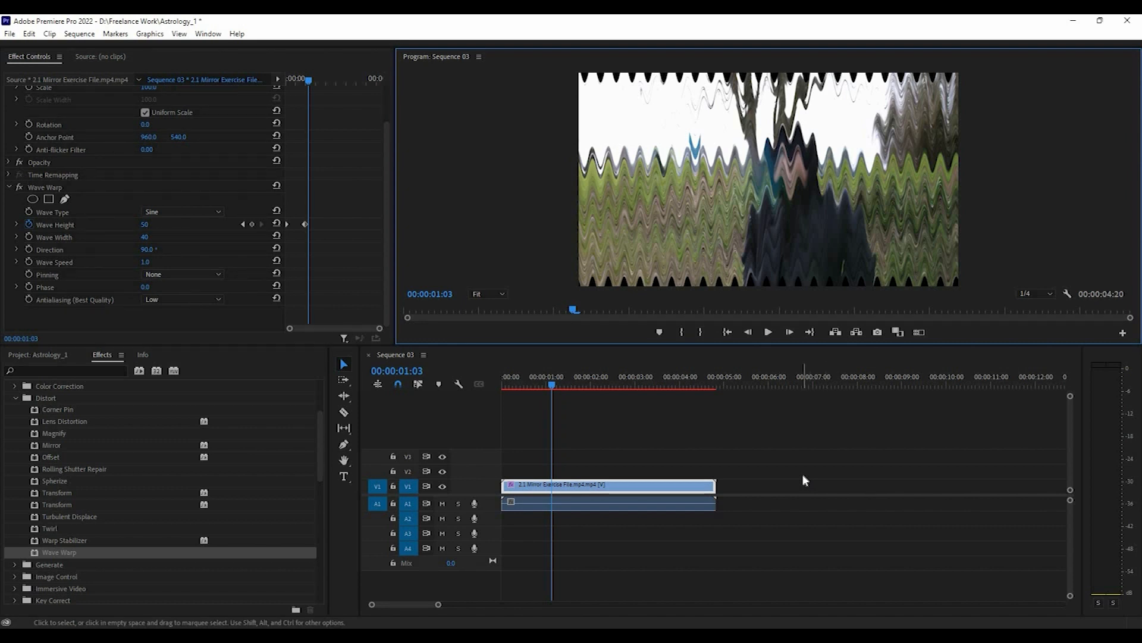
Step: Apply the Gaussian Blur effect from the Blur & Sharpen category to the clip on V1
left_click(113, 369)
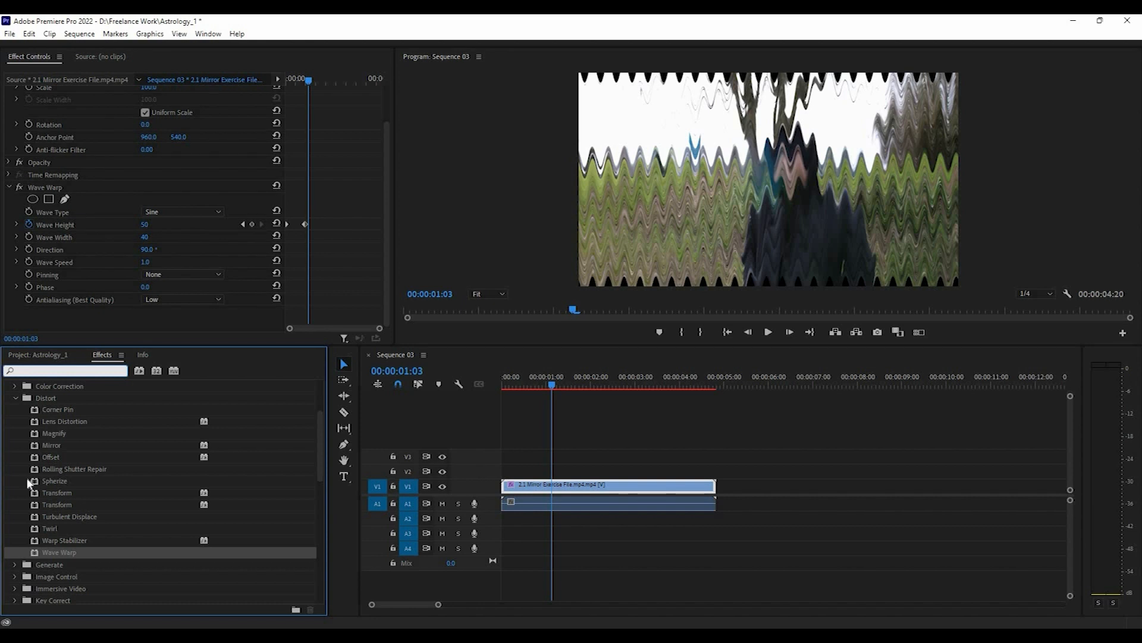
scroll(27, 479, "up", 3)
left_click(13, 434)
left_click(16, 397)
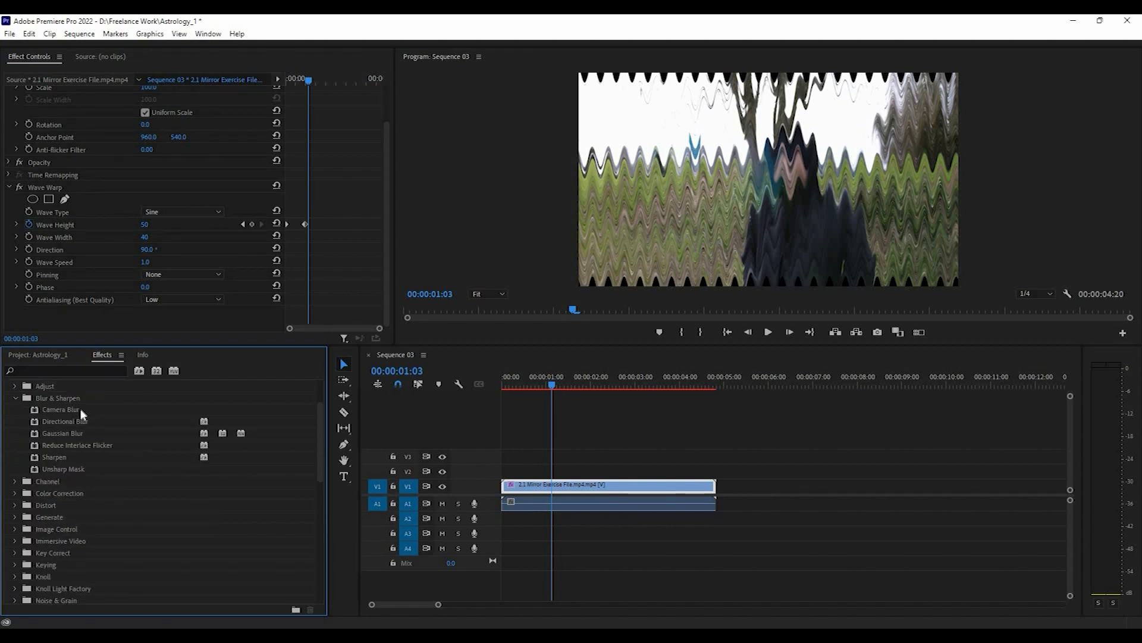
left_click_drag(73, 434, 562, 485)
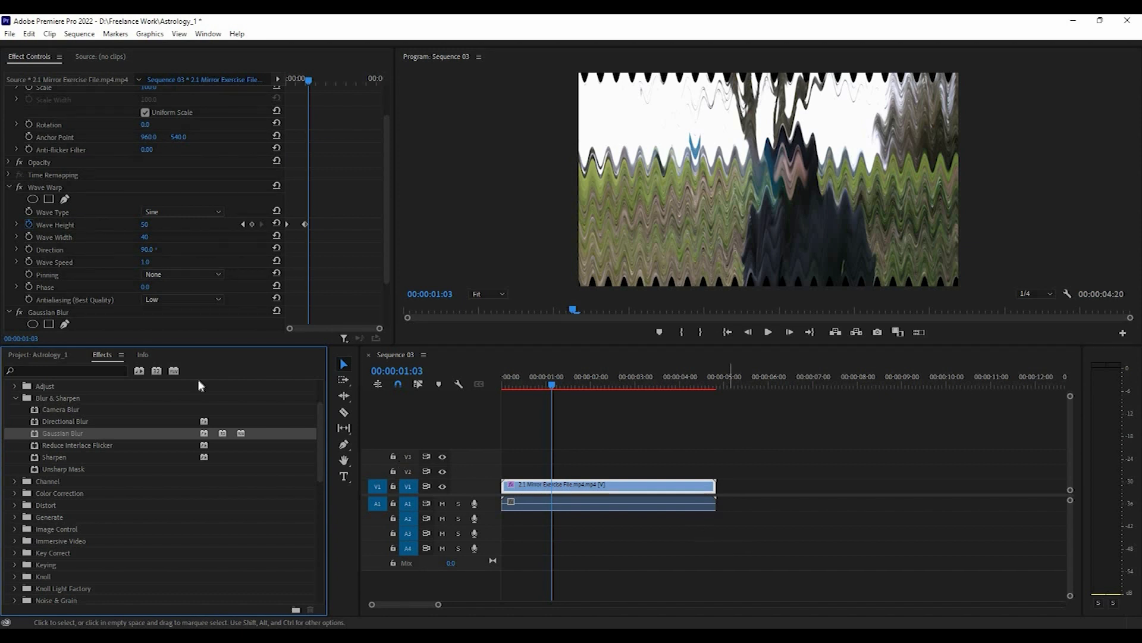
Step: Raise the Gaussian Blur's Blurriness to 1057 and enable Repeat Edge Pixels
scroll(194, 227, "down", 3)
scroll(150, 295, "down", 1)
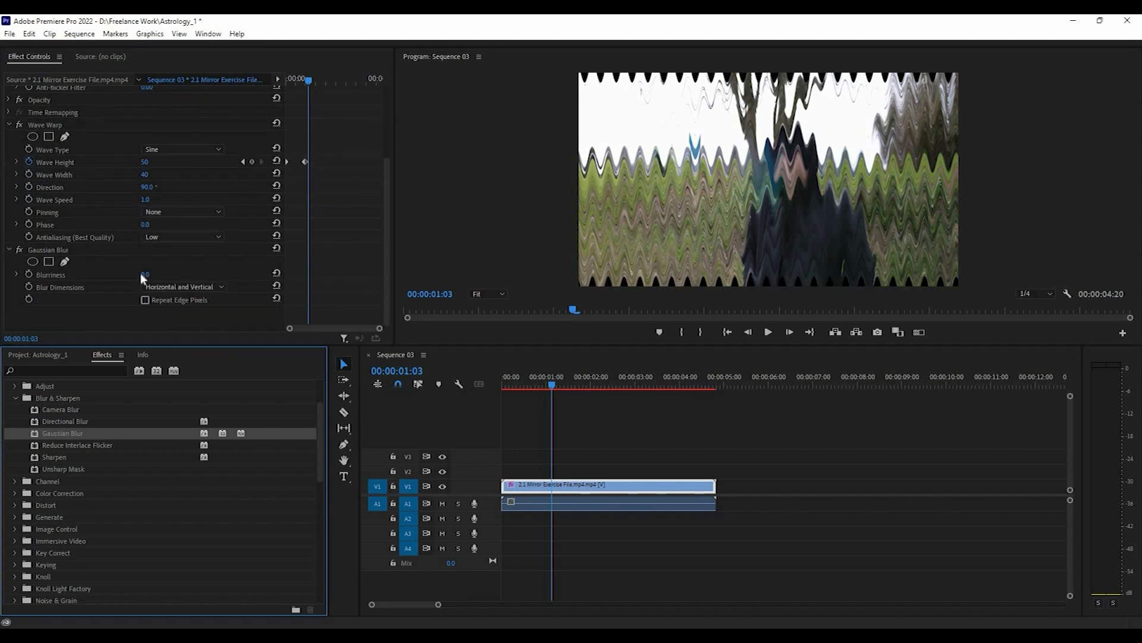
left_click(144, 275)
left_click_drag(144, 276, 280, 275)
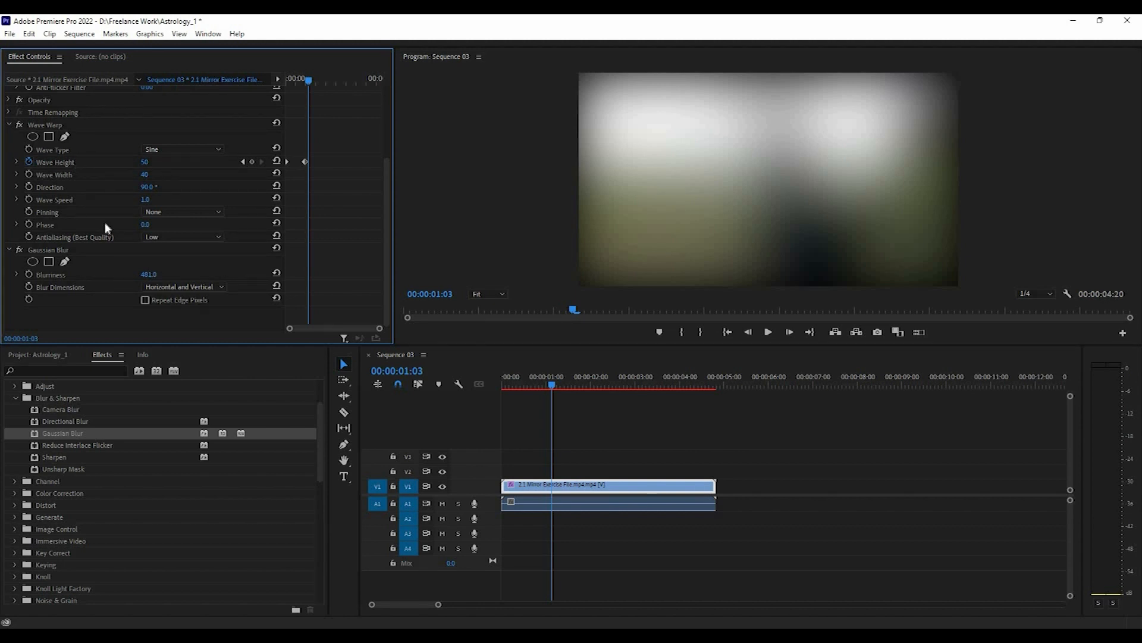
left_click(162, 304)
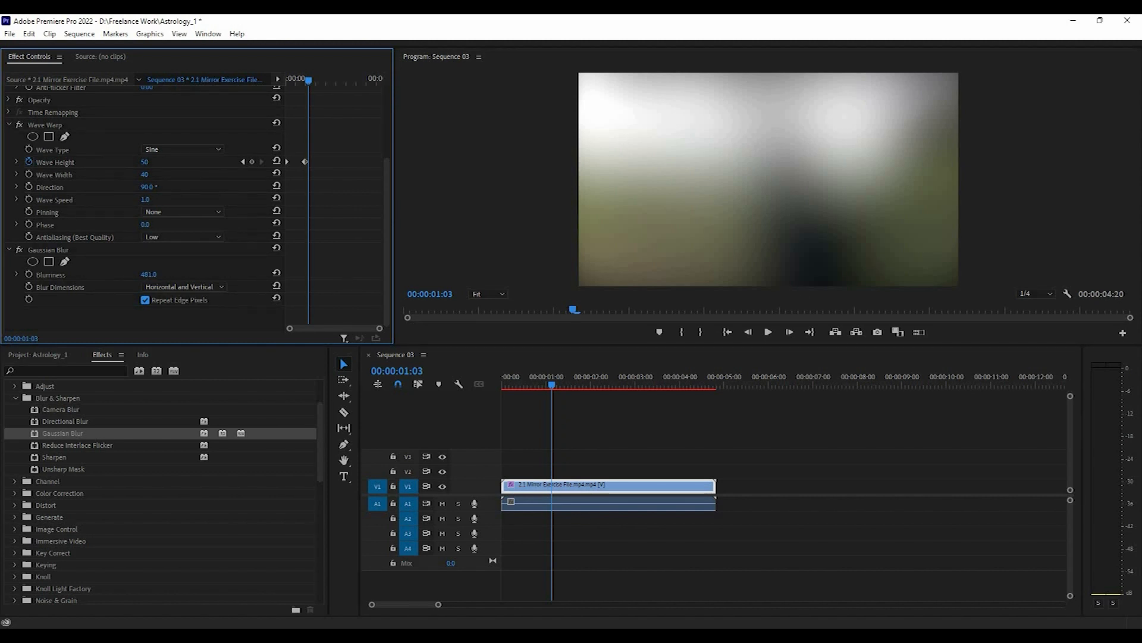
mouse_move(148, 274)
left_mouse_down()
mouse_move(6, 274)
mouse_move(214, 275)
mouse_move(159, 277)
left_mouse_up()
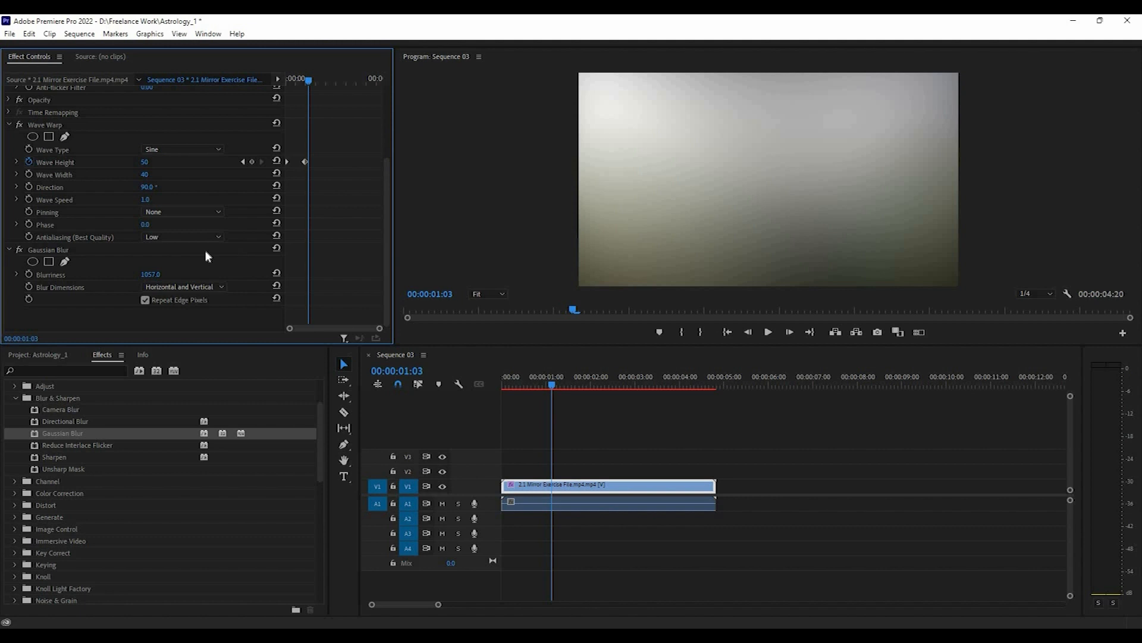
Step: Try Vertical as the Gaussian Blur's Blur Dimensions and restore Horizontal and Vertical
left_click(191, 289)
left_click(194, 321)
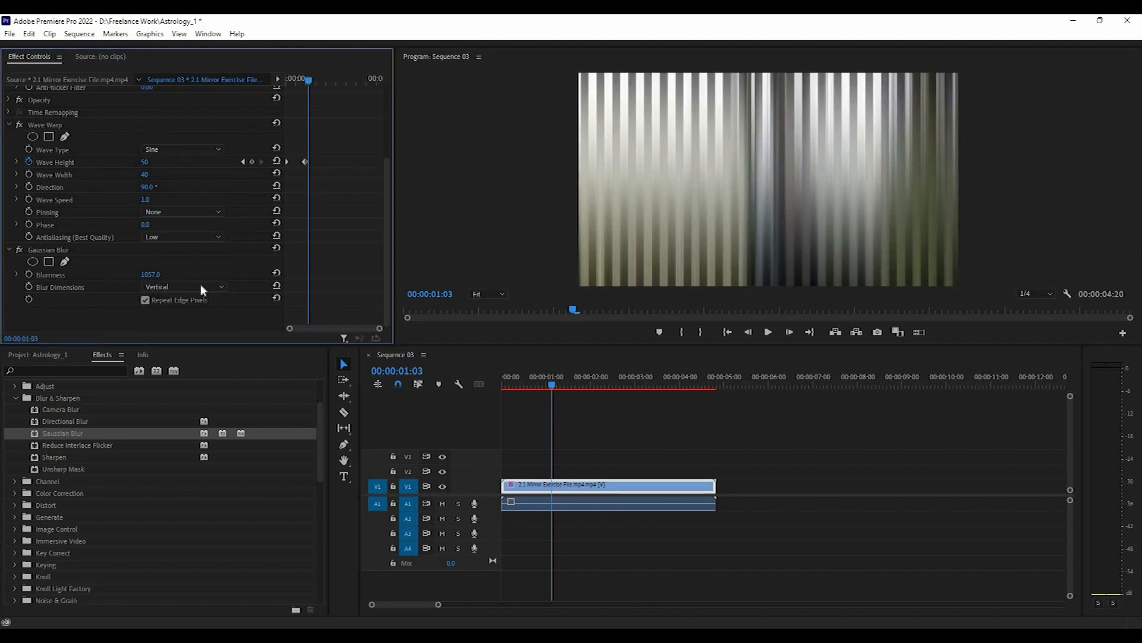
left_click(203, 288)
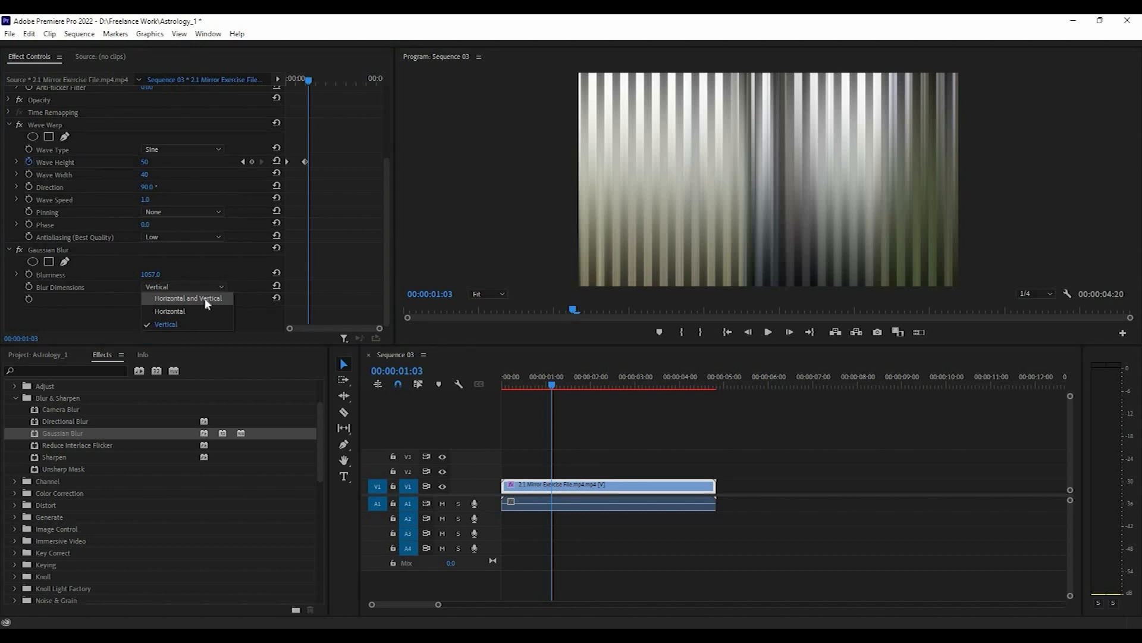
left_click(196, 298)
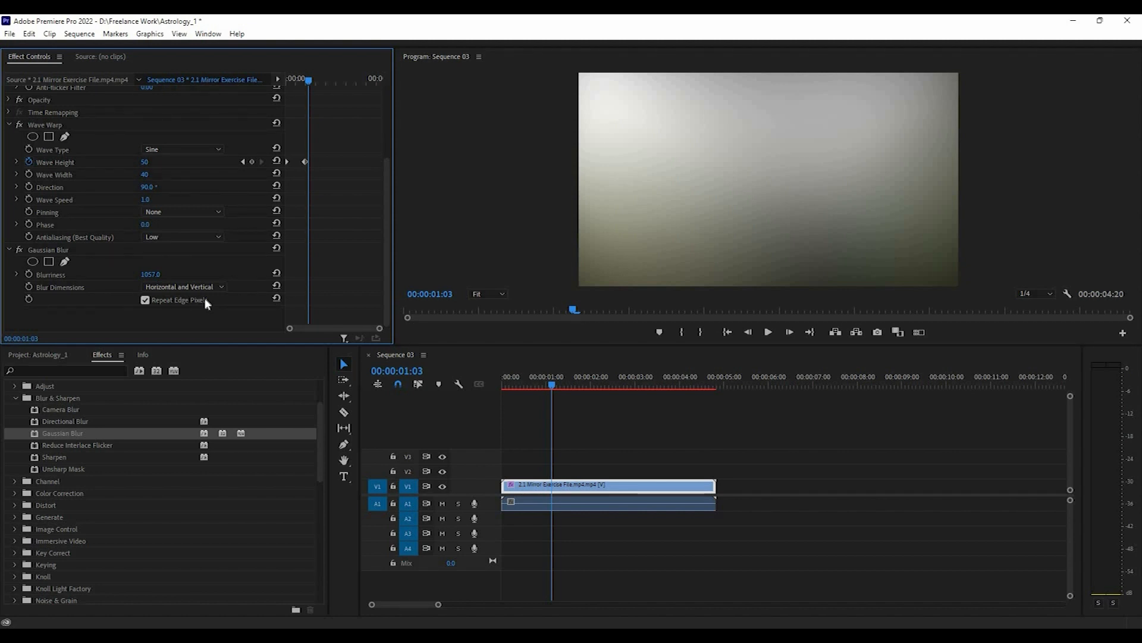
Step: Remove both the Wave Warp and Gaussian Blur effects from the clip
scroll(63, 161, "up", 1)
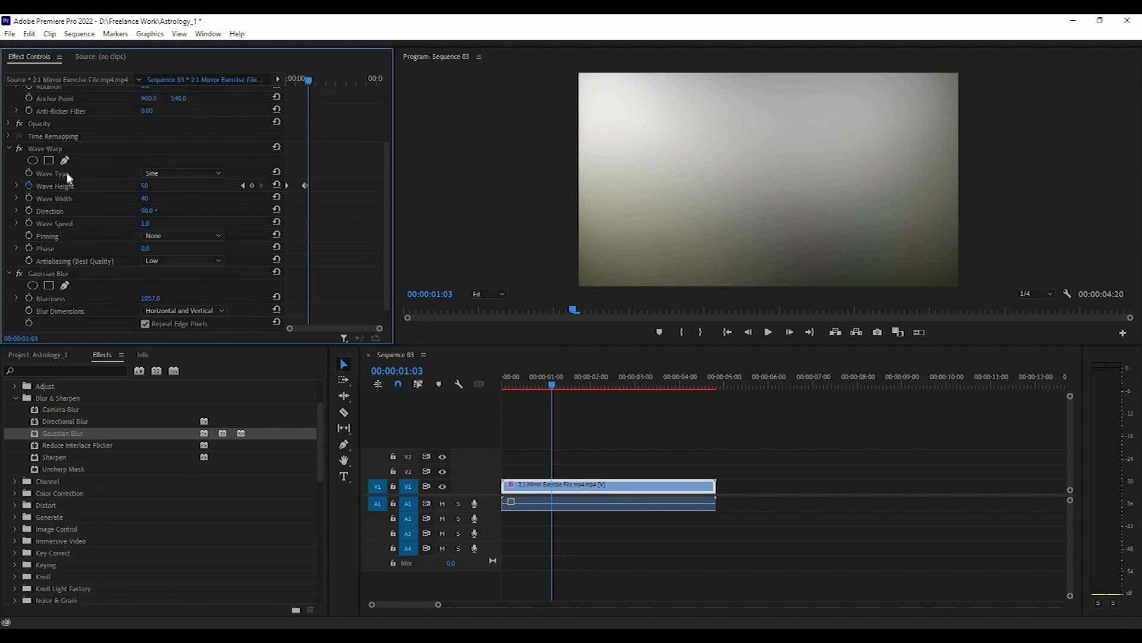
left_click(65, 275)
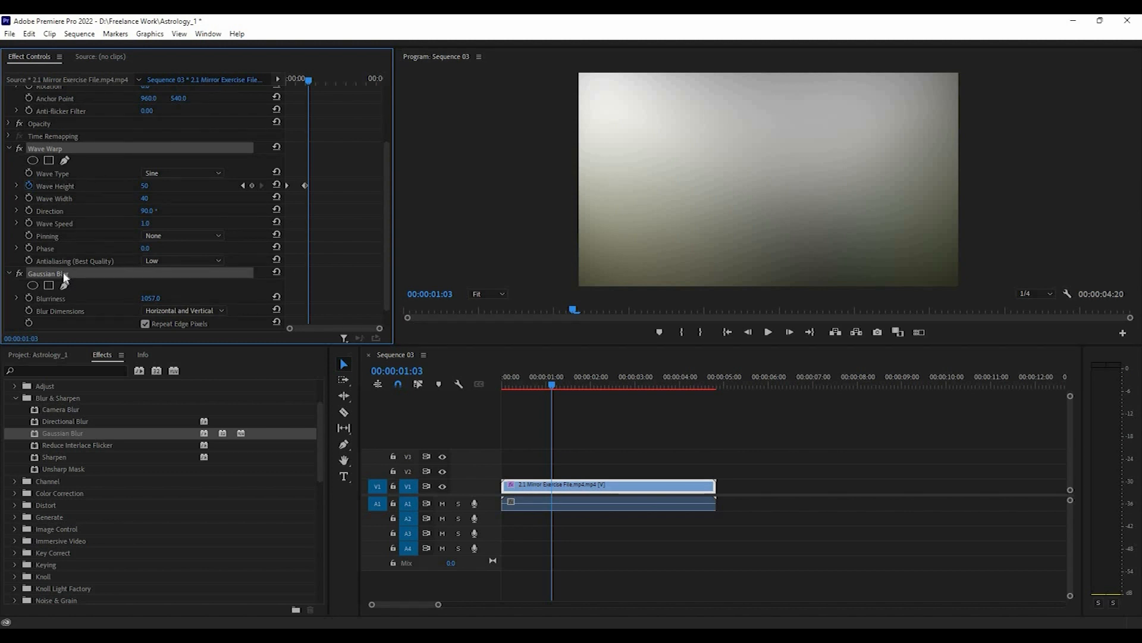
key("Delete")
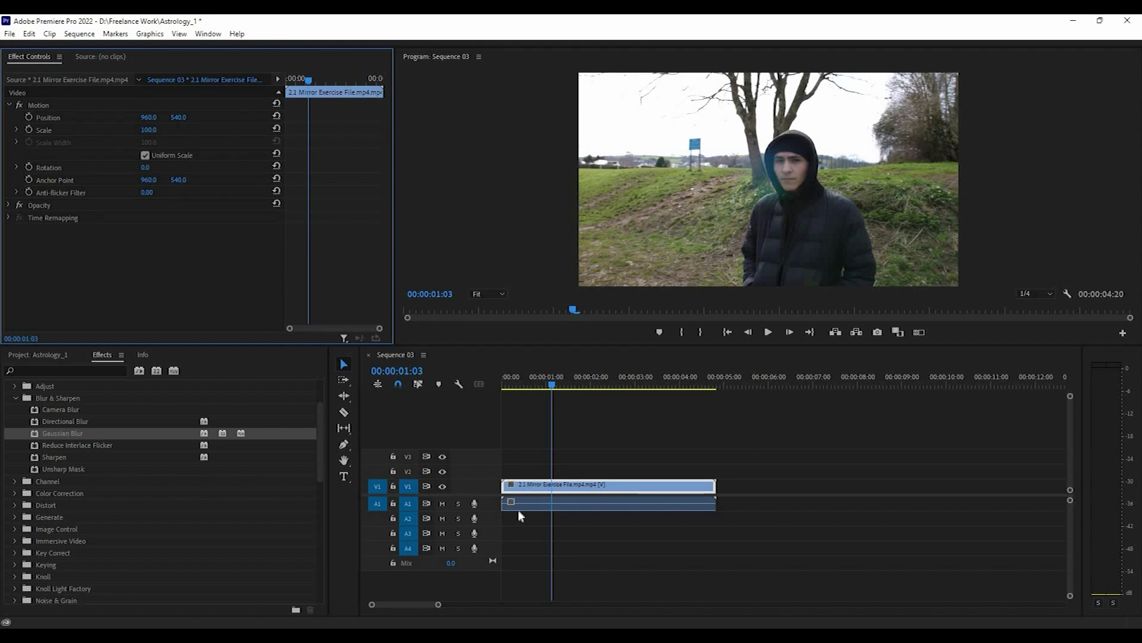
Step: Play the sequence from its start and mute audio track A1
left_click(474, 505)
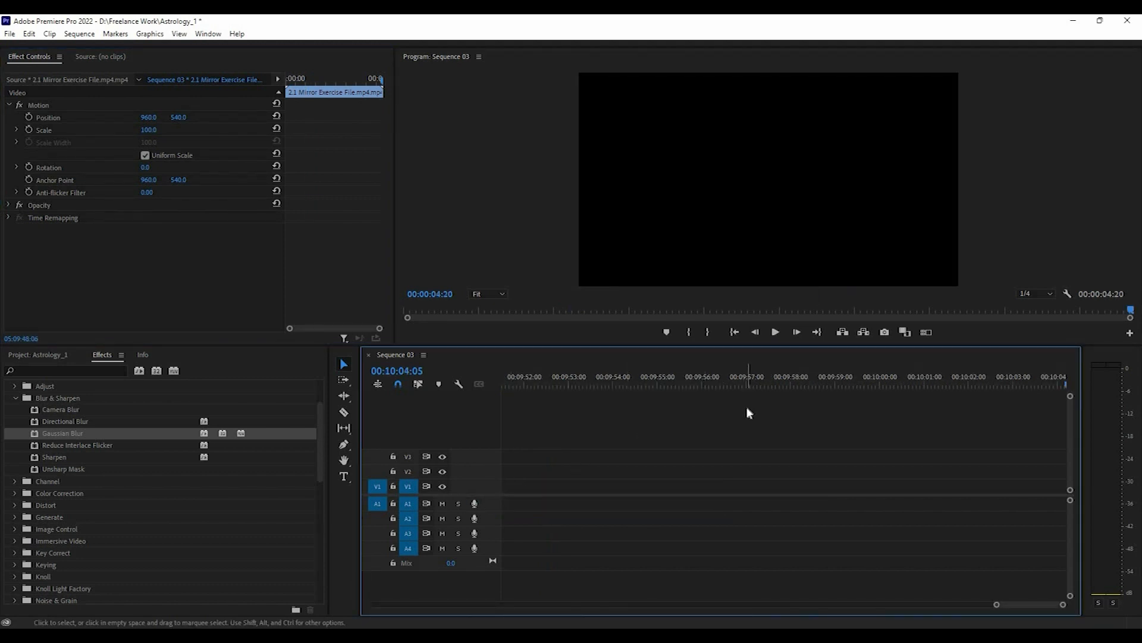
left_click(749, 413)
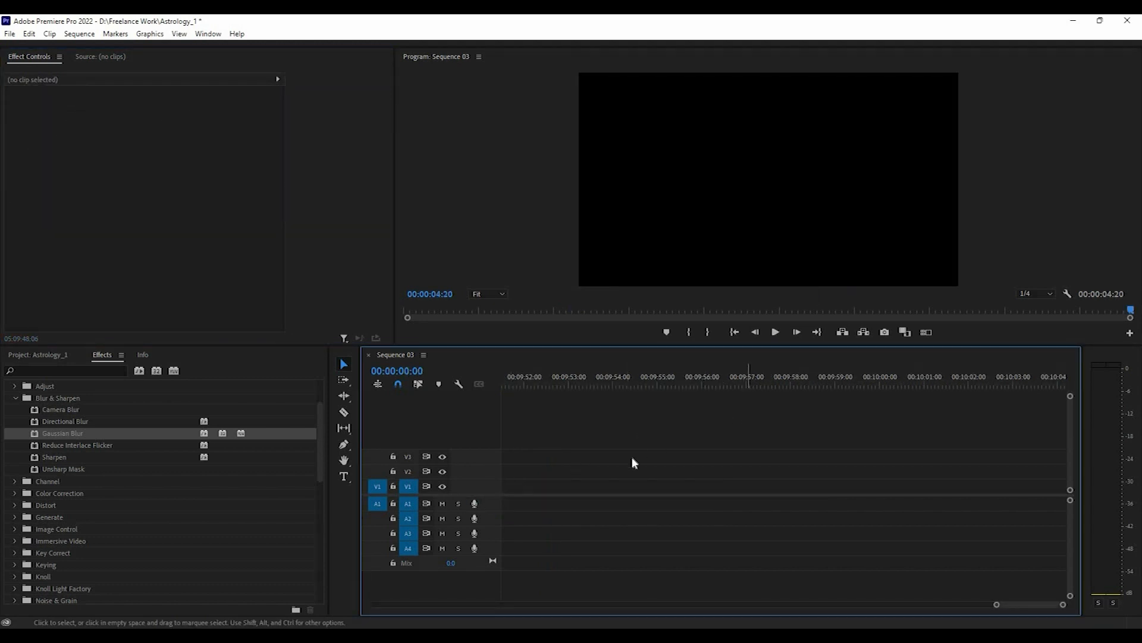
key("space")
key("space")
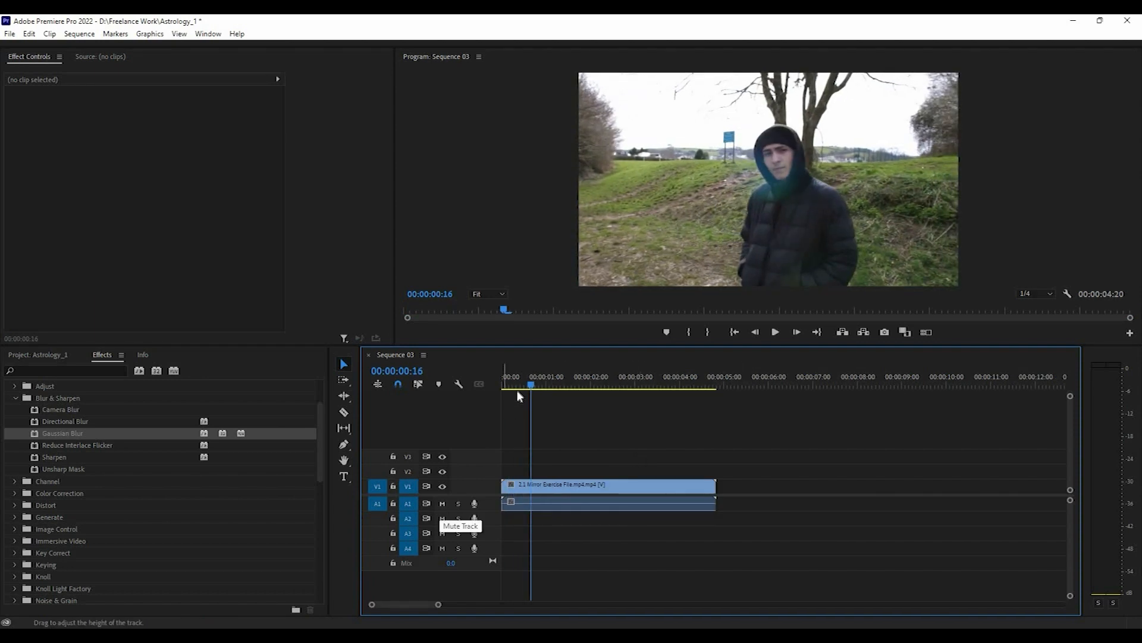
left_click(440, 503)
Step: Search the effects for "mirr" and apply the Mirror effect to the clip on V1
left_click(79, 369)
type("mirr")
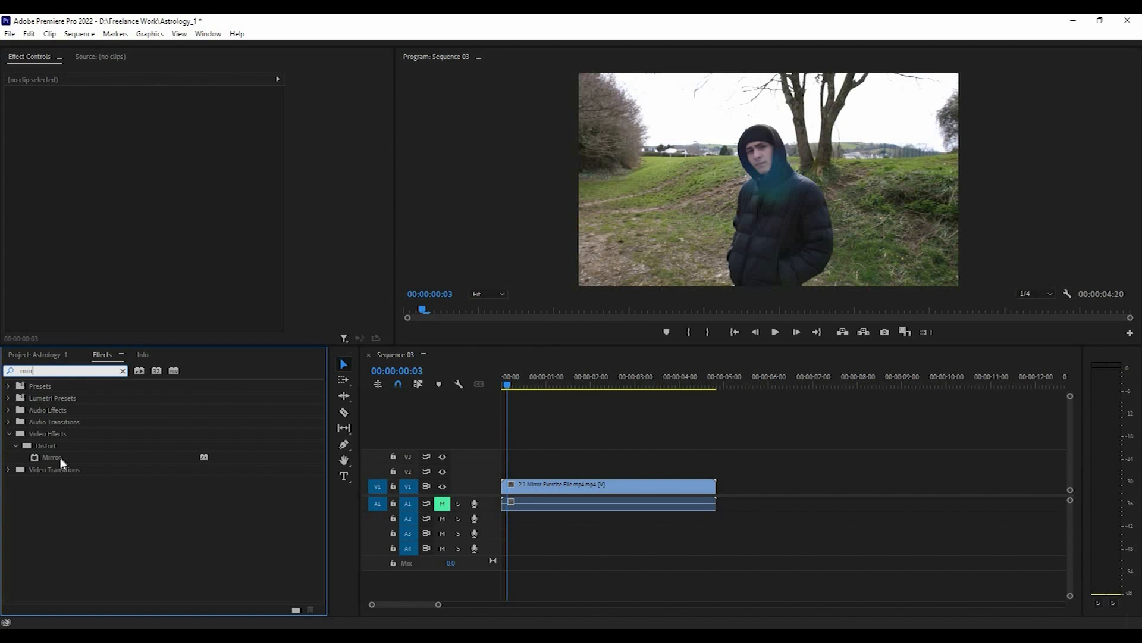
left_click_drag(60, 461, 571, 497)
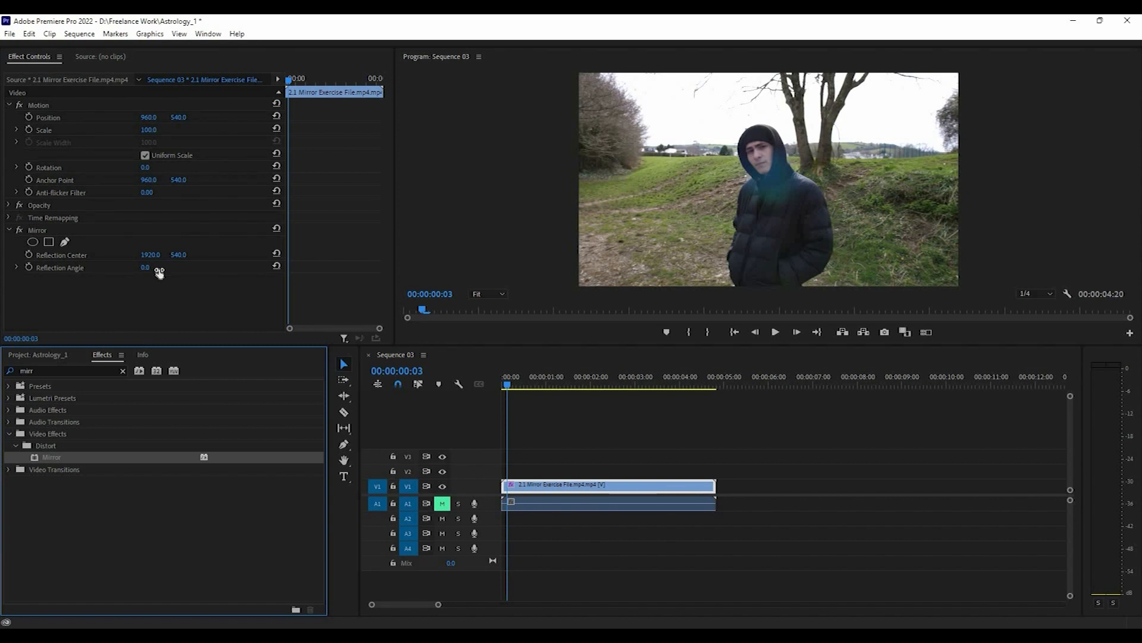
Step: Set the Mirror effect's Reflection Angle to 90° and its Reflection Center's vertical value to 641
left_click(151, 267)
left_click_drag(151, 268, 201, 267)
left_click(153, 266)
type("90")
key("Return")
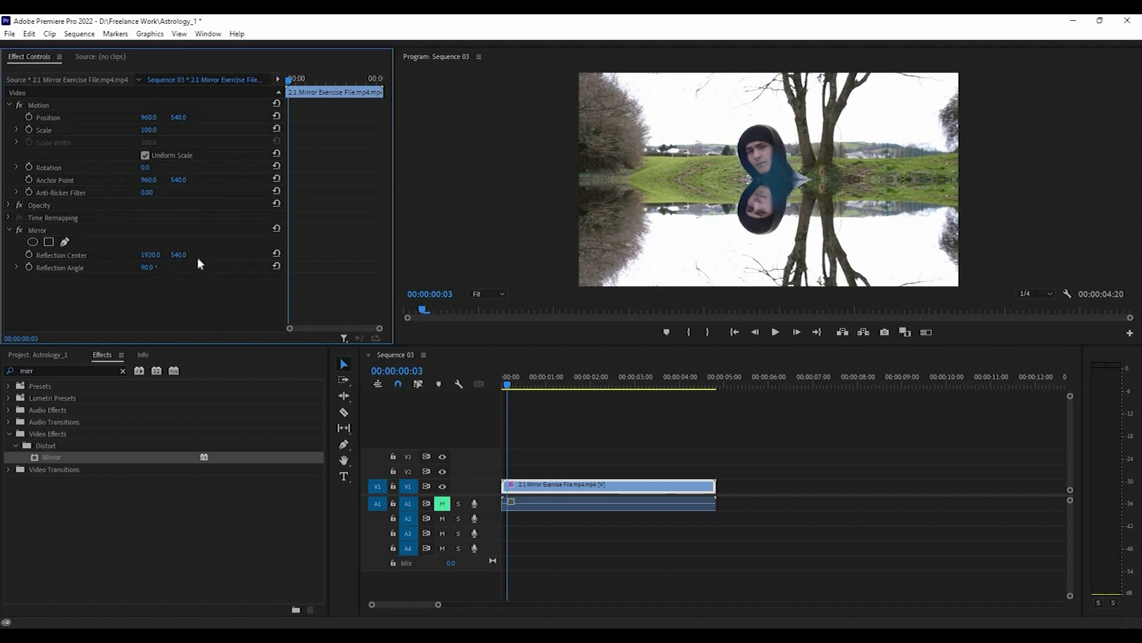
left_click_drag(178, 255, 218, 255)
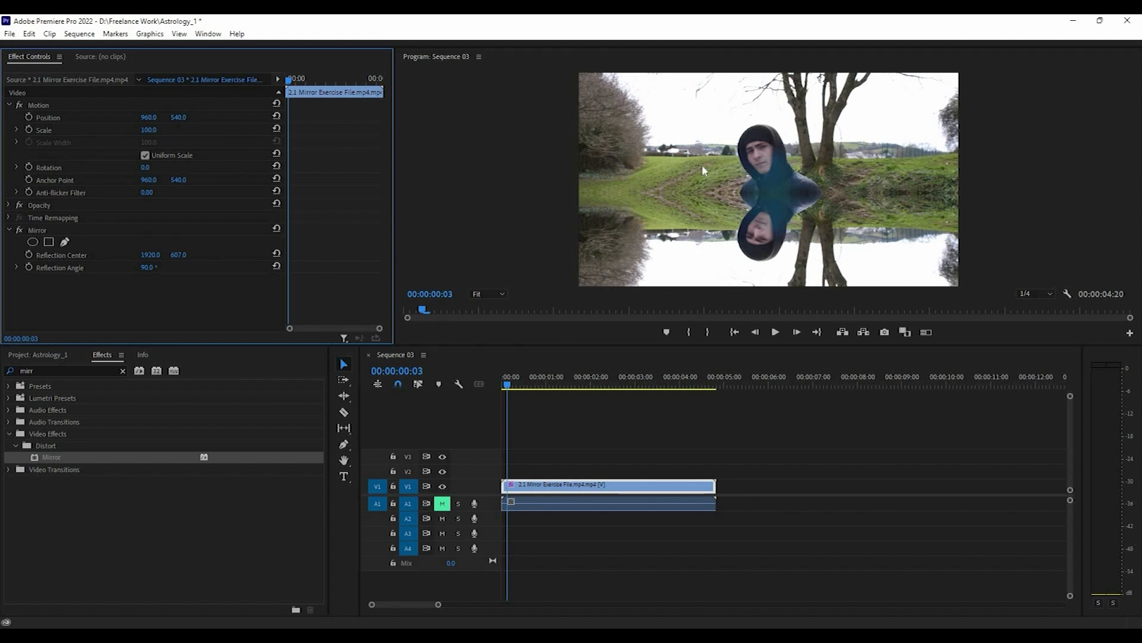
left_click_drag(178, 255, 187, 256)
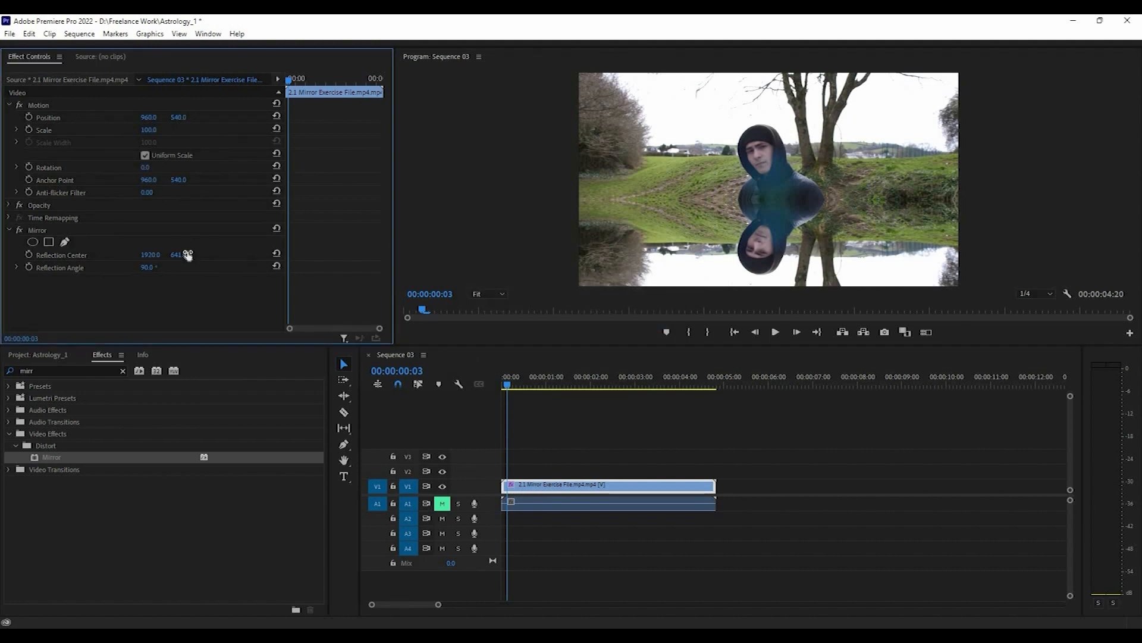
Step: Switch the Mirror effect off and on to compare, and play back the mirrored clip
left_click(20, 230)
left_click(22, 230)
left_click(22, 230)
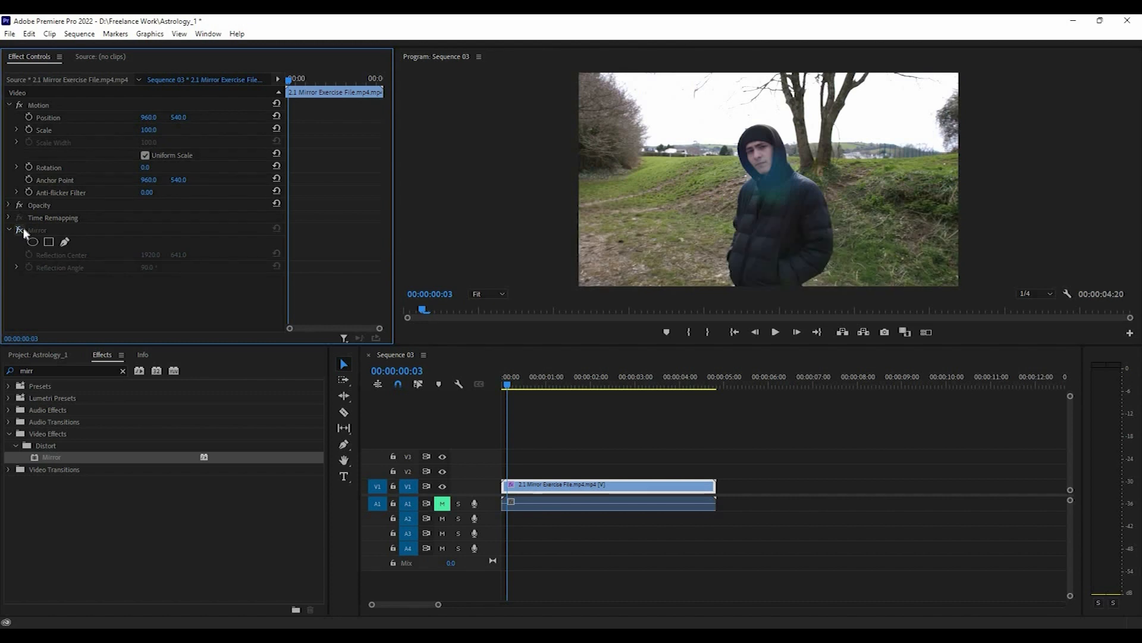
left_click(22, 230)
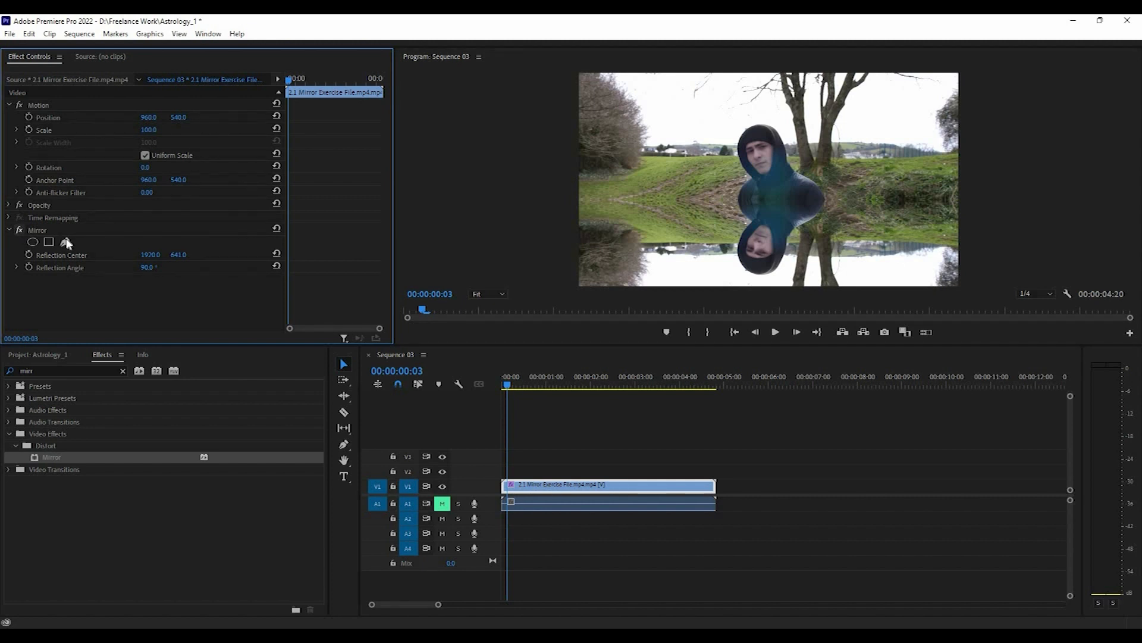
left_click(777, 332)
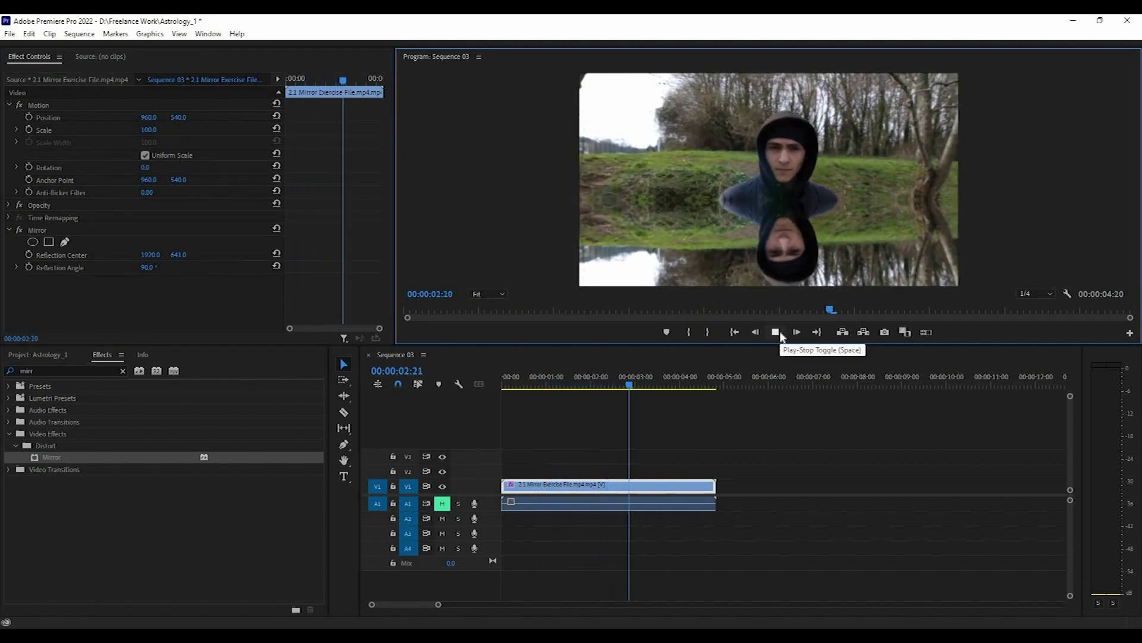
left_click(776, 332)
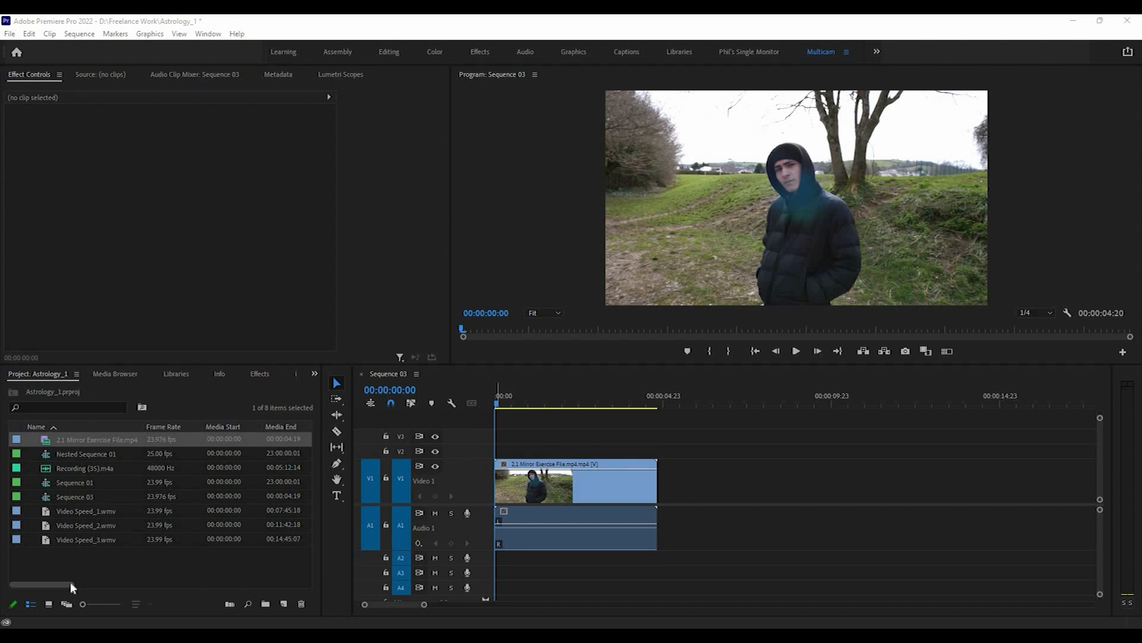
Step: Search the effects for "WAVE" and apply the Wave Warp effect to the clip on V1
left_click(315, 374)
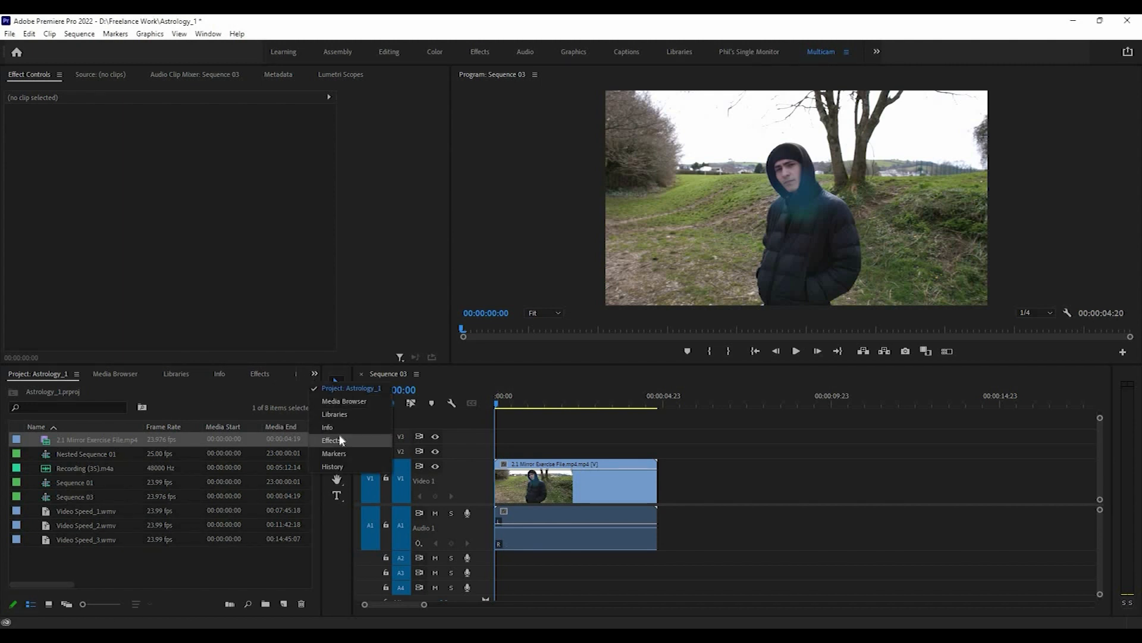
left_click(340, 440)
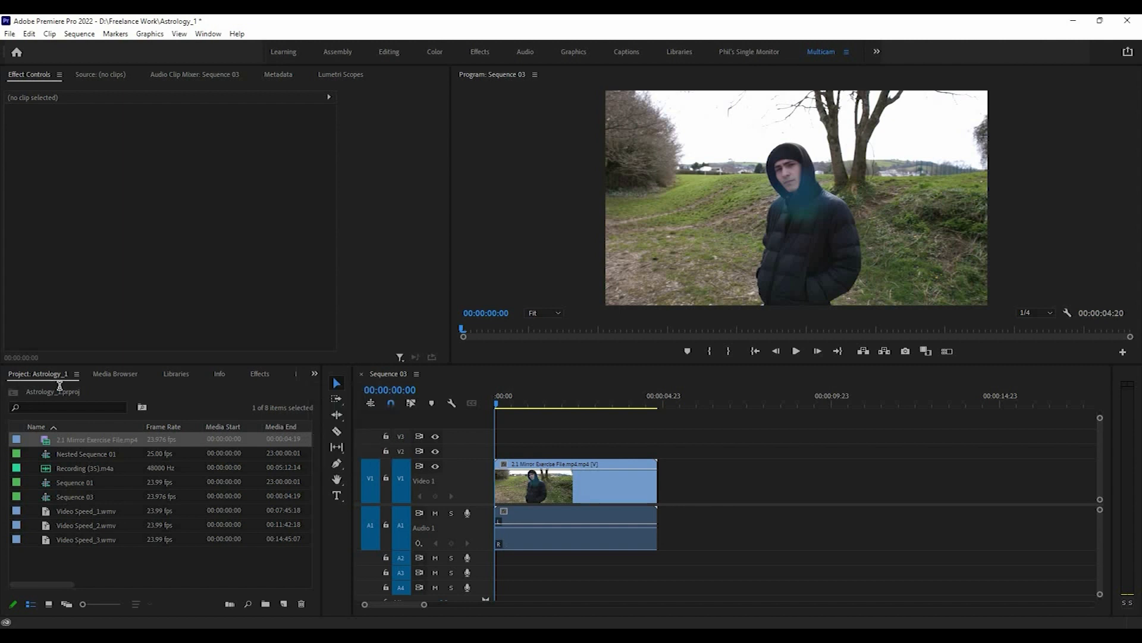
type("WAVE E")
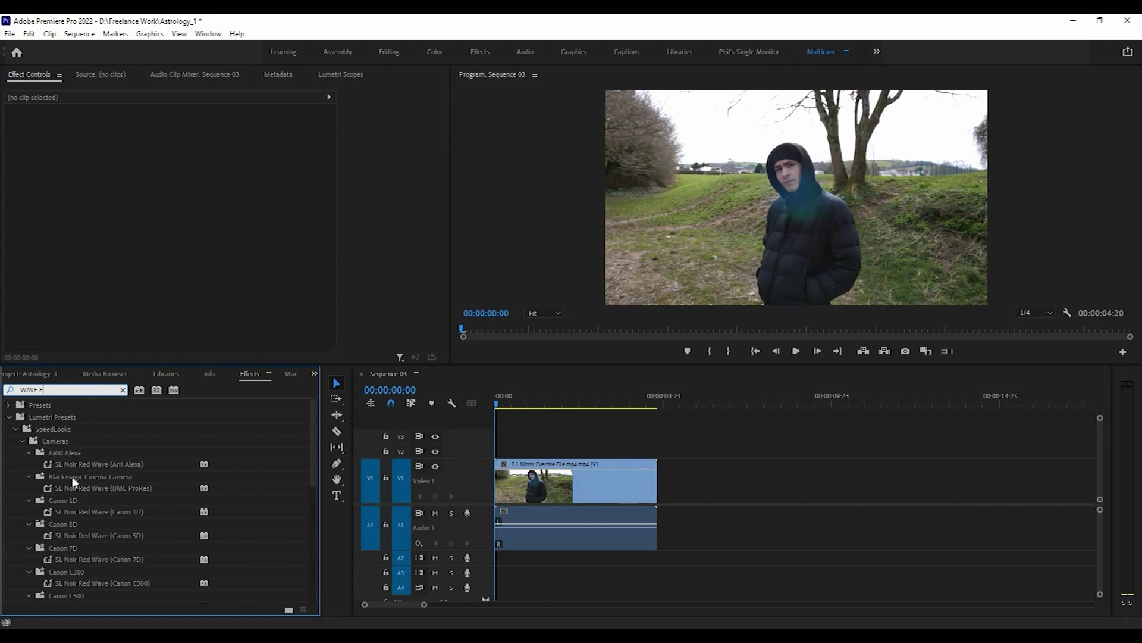
key("BackSpace")
scroll(96, 489, "down", 6)
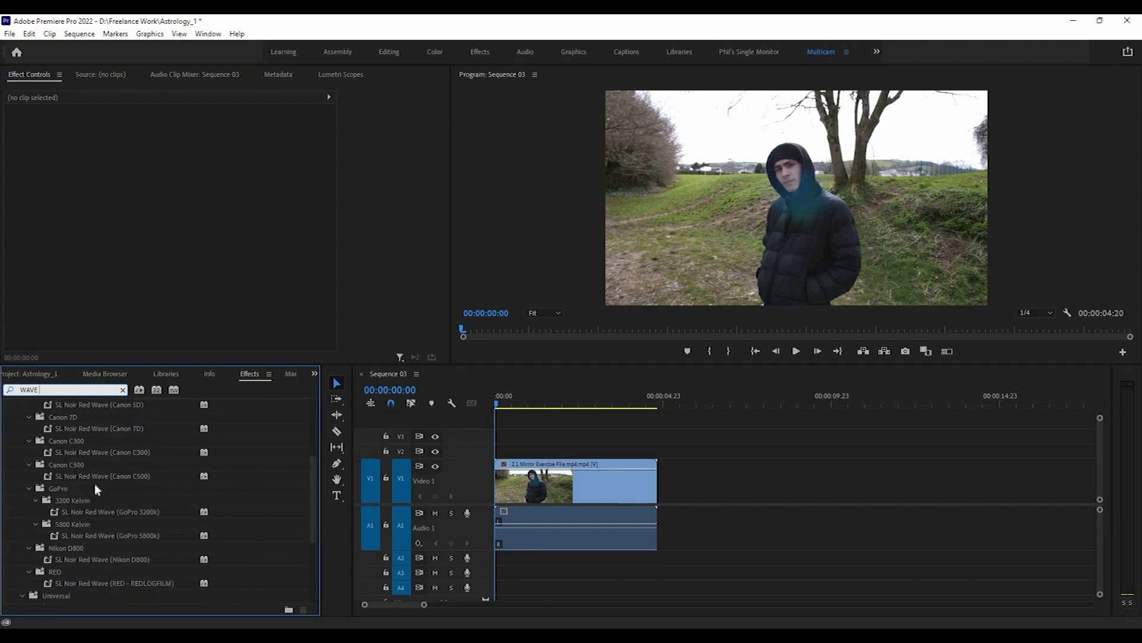
scroll(96, 485, "down", 4)
mouse_move(64, 538)
left_mouse_down()
mouse_move(517, 508)
mouse_move(531, 491)
left_mouse_up()
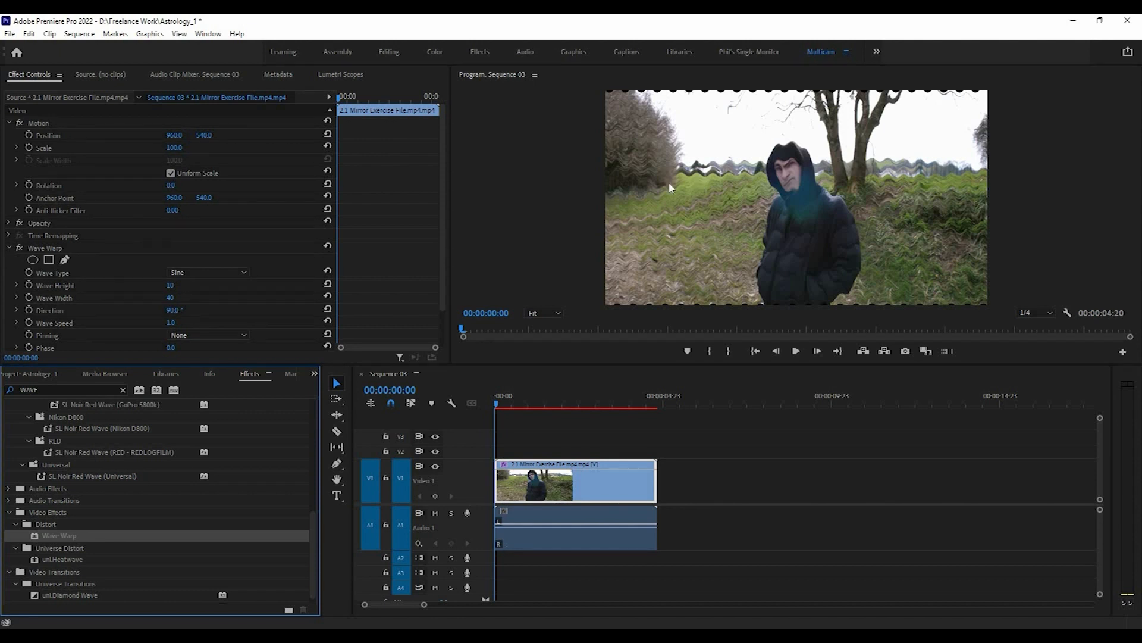
Step: Set the Wave Warp's Wave Type to Square, Wave Height to 25 and Wave Width to 100
left_click(232, 274)
left_click(222, 289)
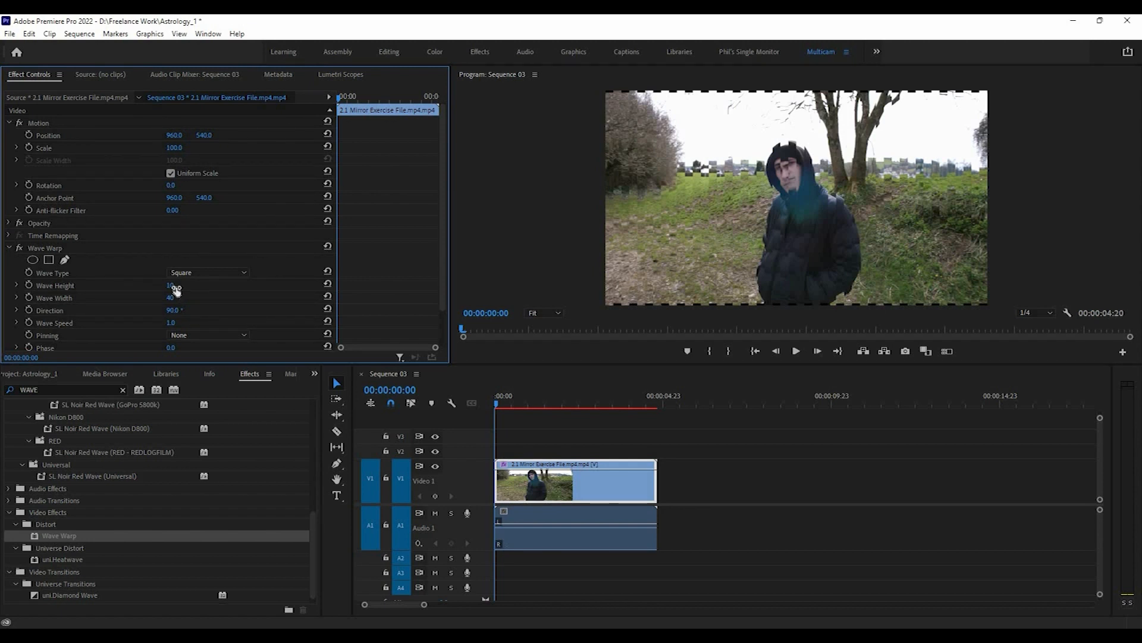
left_click(175, 286)
type("25")
key("Tab")
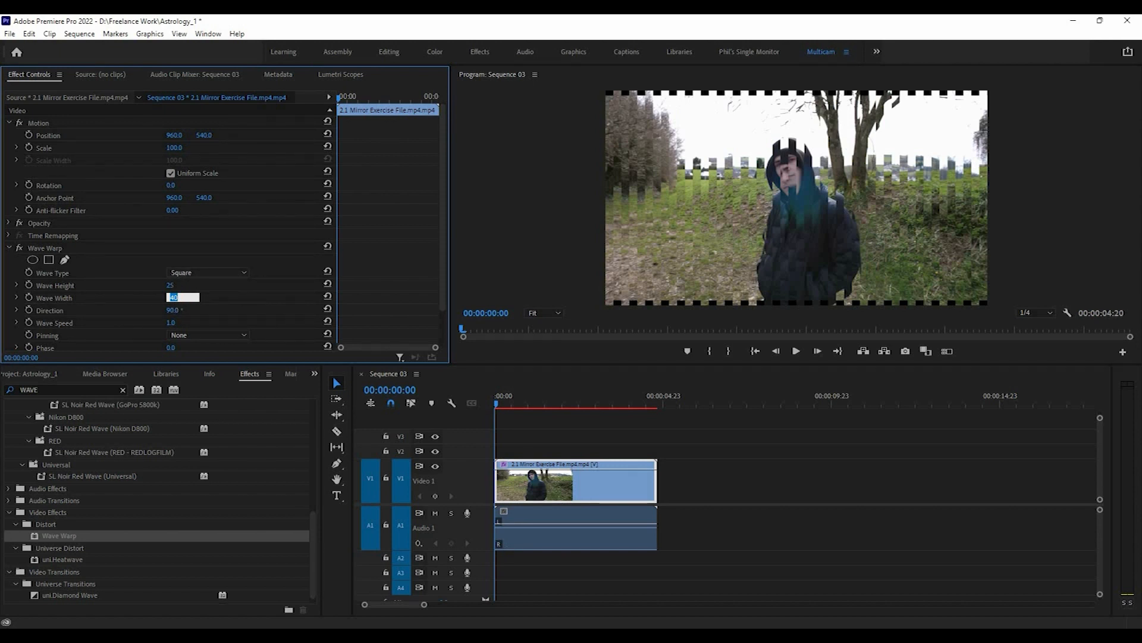
type("100")
key("Tab")
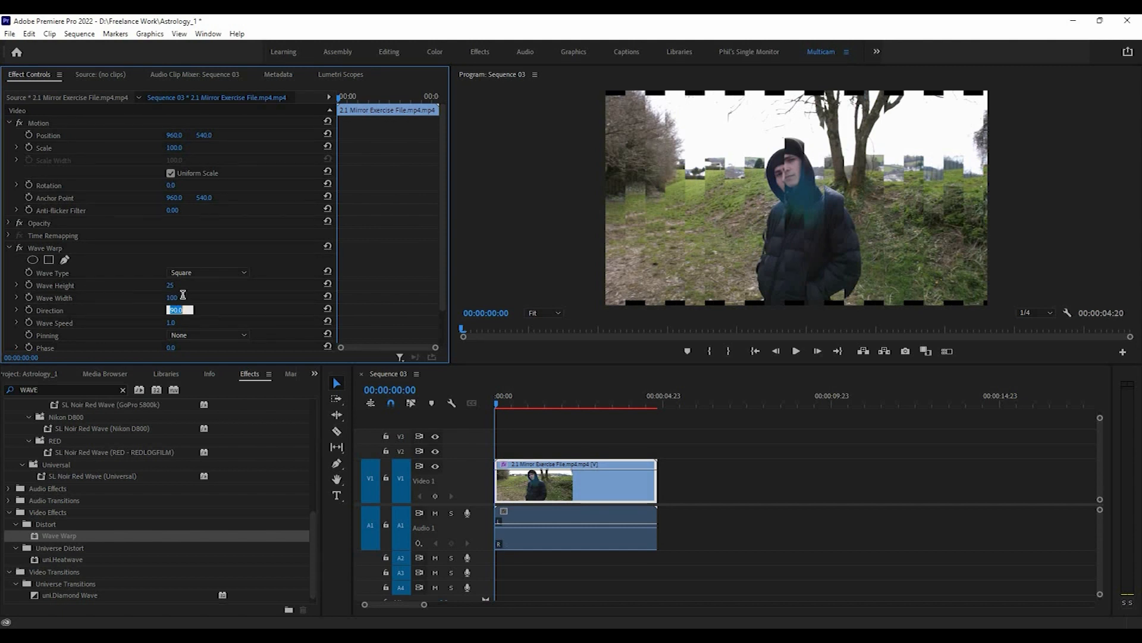
Step: Try a Wave Height of 1000 and restore it to 25
key("shift+Tab")
key("shift+Tab")
type("1000")
key("Tab")
left_click(182, 284)
type("25")
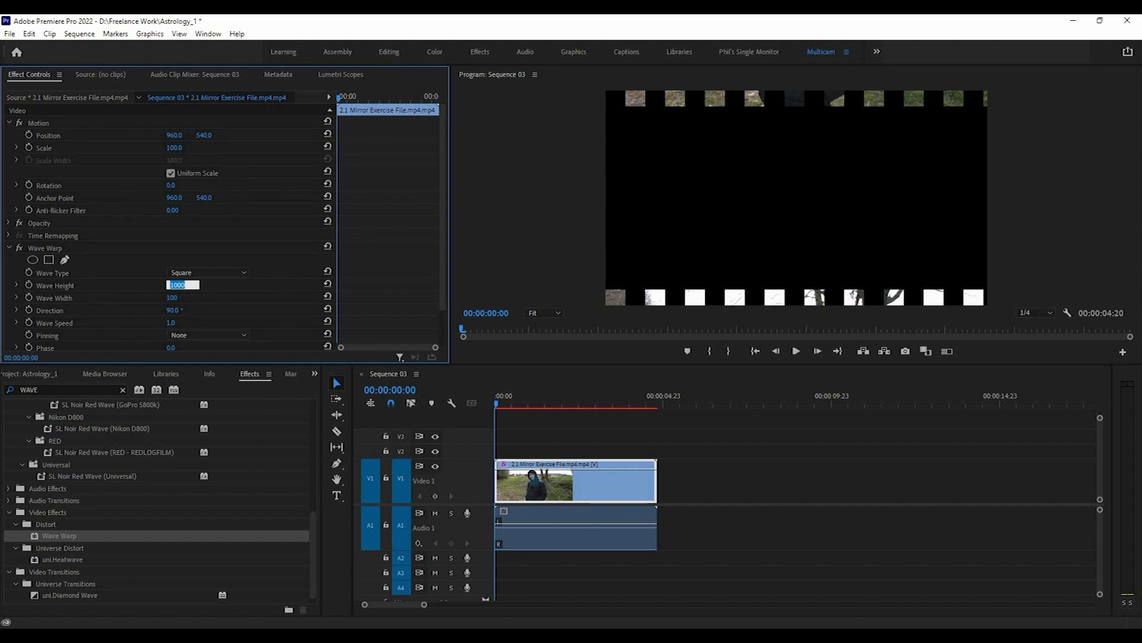
key("Return")
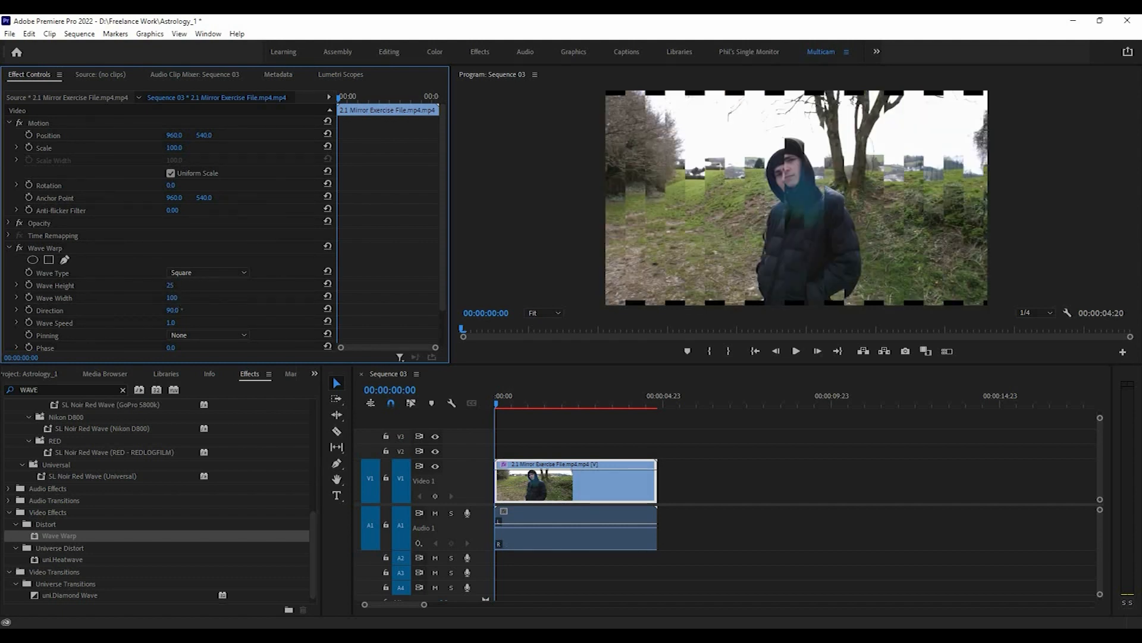
Step: Set the Wave Warp's Wave Width to 1000
left_click_drag(172, 298, 880, 297)
left_click(173, 301)
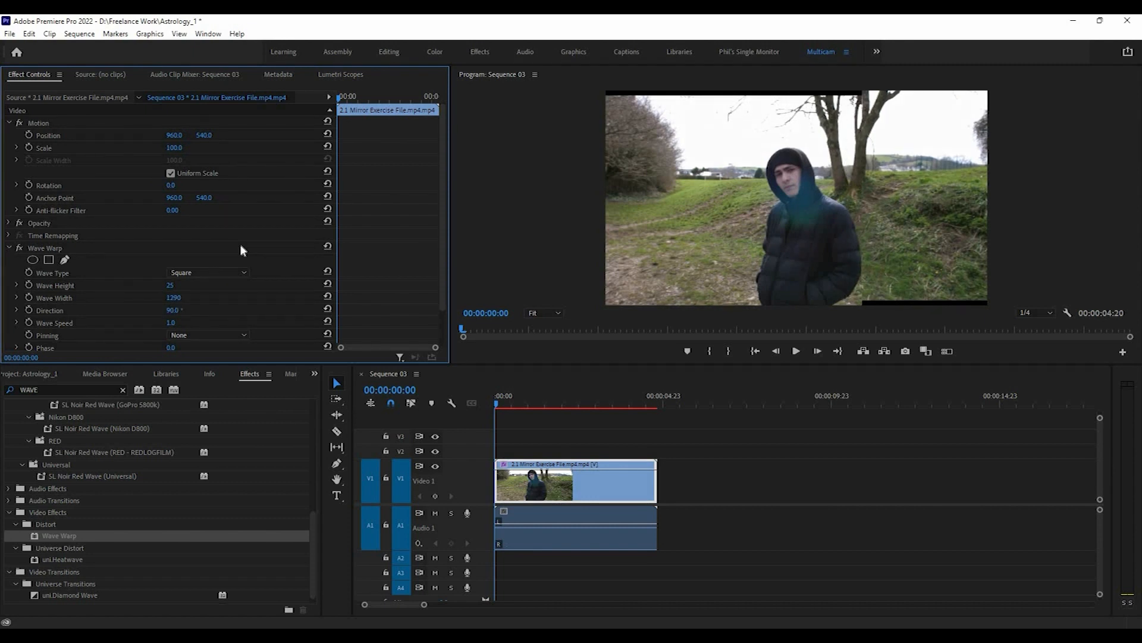
type("1000")
key("Return")
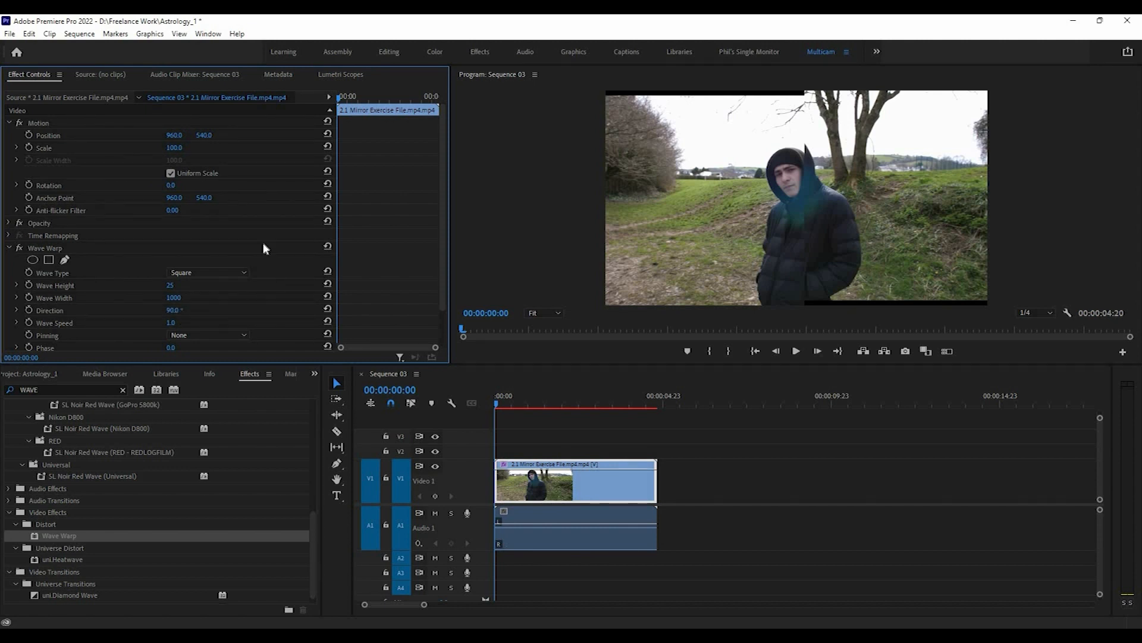
Step: Set the Wave Warp's Direction to -0.1°
left_click(177, 310)
type("-0.01")
key("Tab")
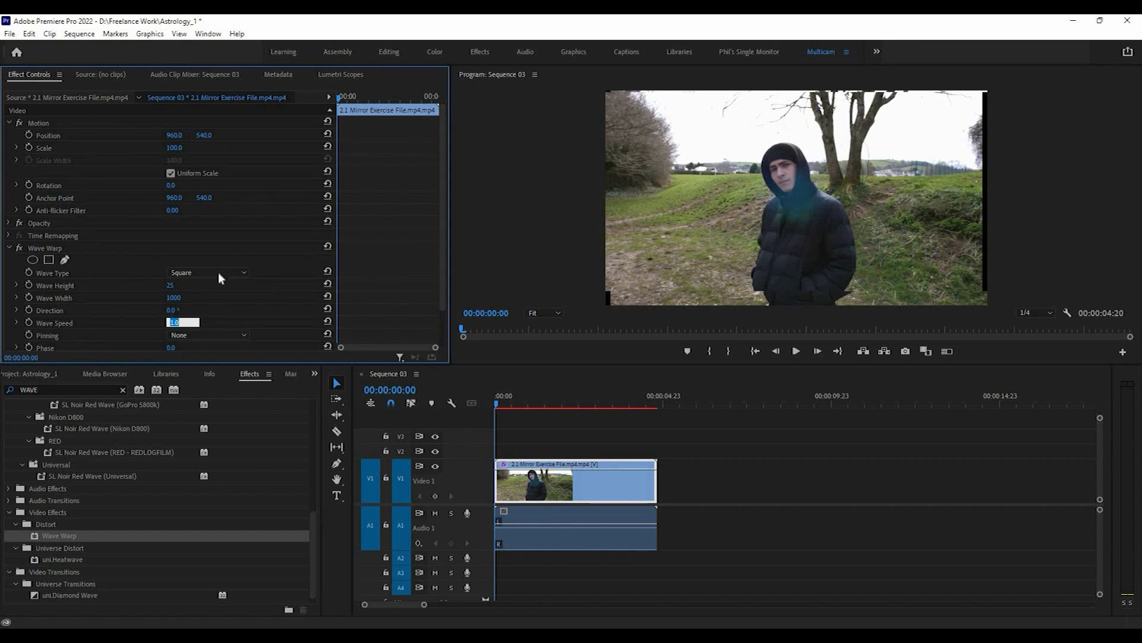
key("shift+Tab")
type("-")
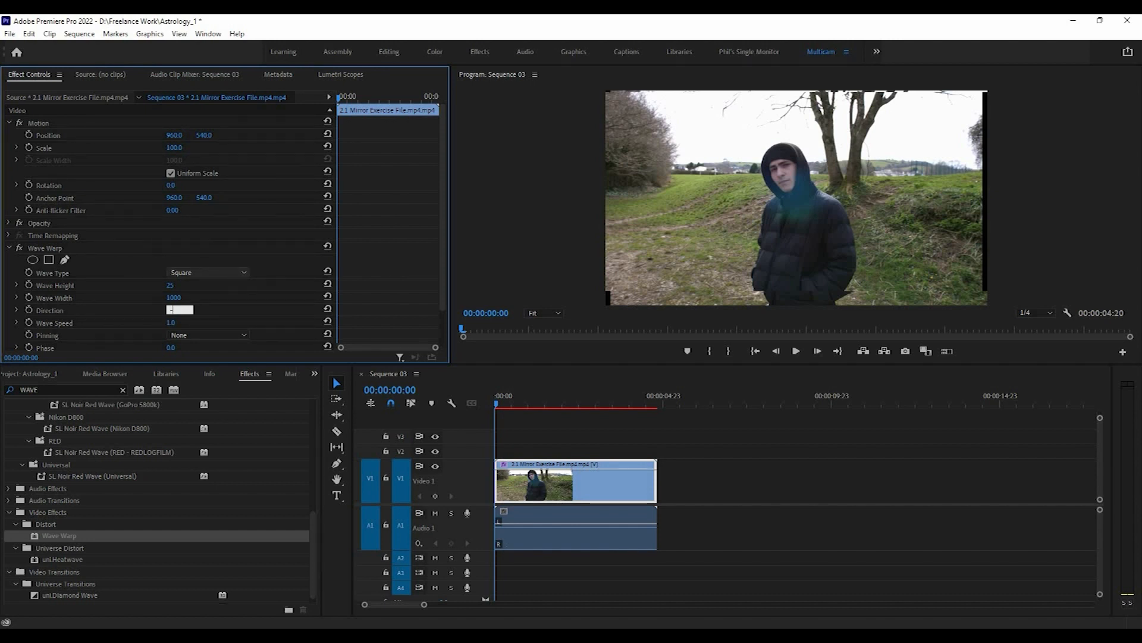
type("0")
key("Return")
left_click(180, 306)
type("-0.1")
key("Tab")
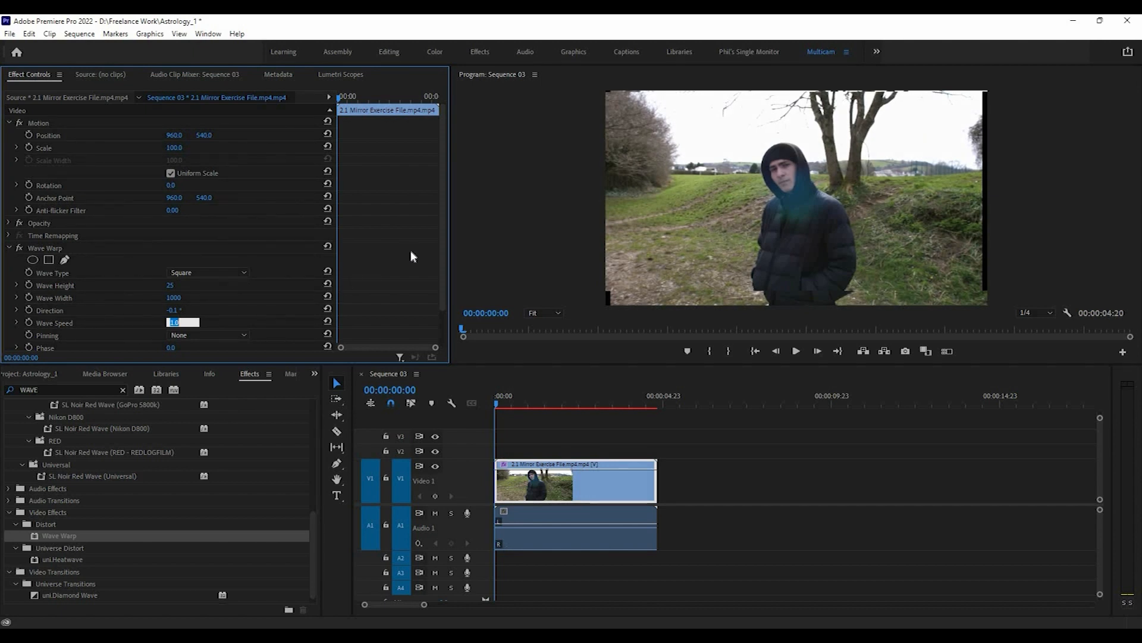
Step: Preview the warped clip and raise its Scale to 114 to hide the black edges
scroll(410, 252, "down", 1)
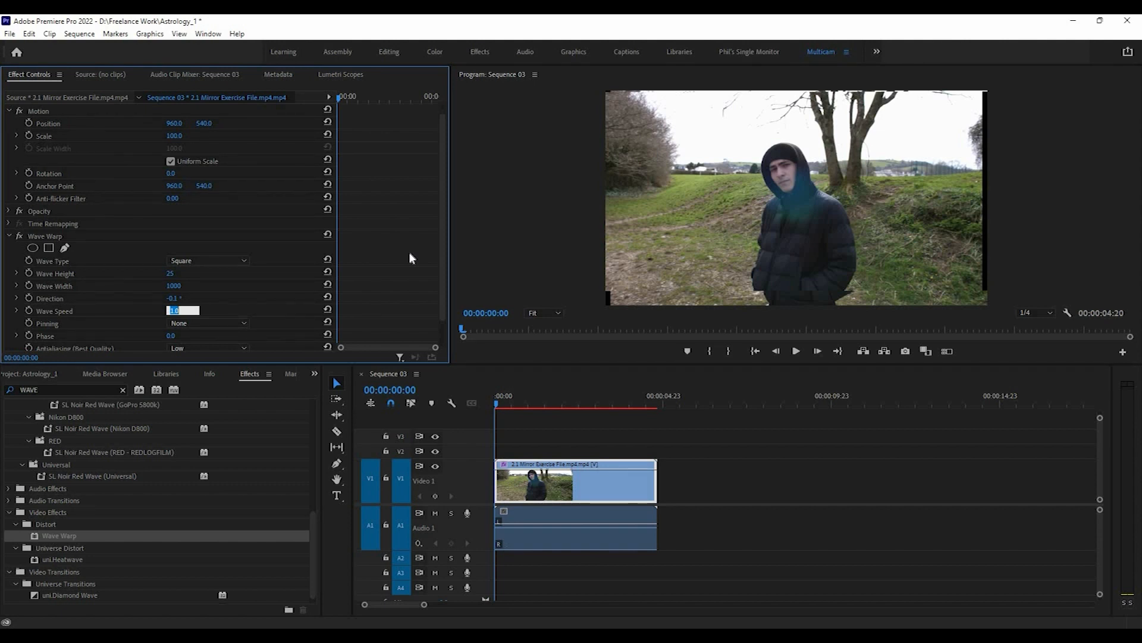
left_click(503, 404)
key("space")
left_click_drag(548, 404, 528, 405)
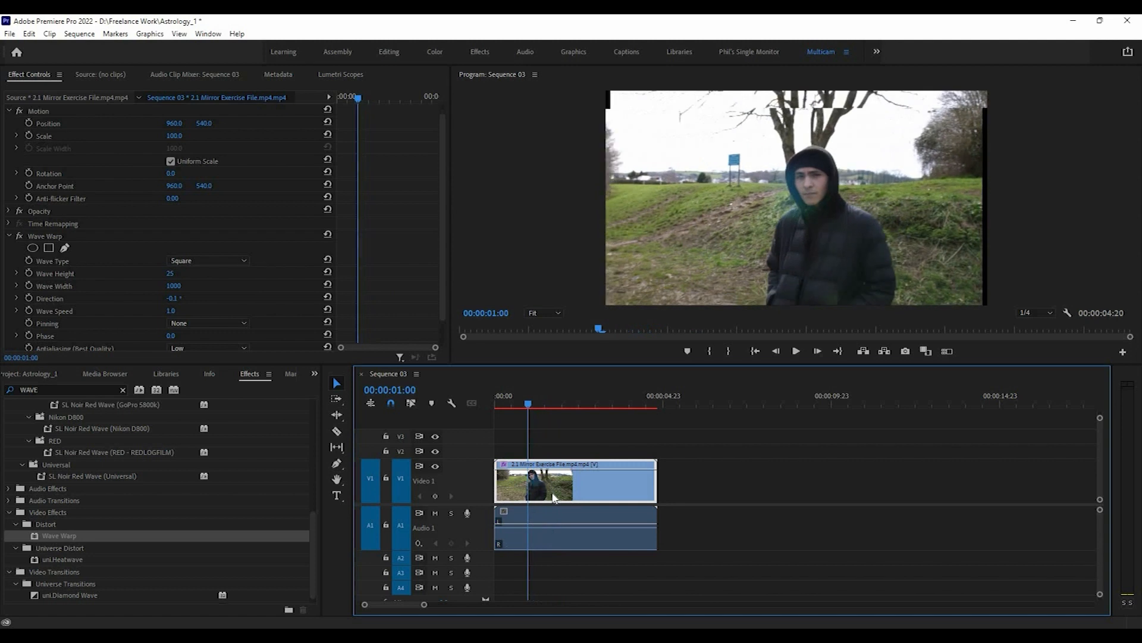
scroll(168, 151, "up", 1)
left_click_drag(173, 150, 295, 261)
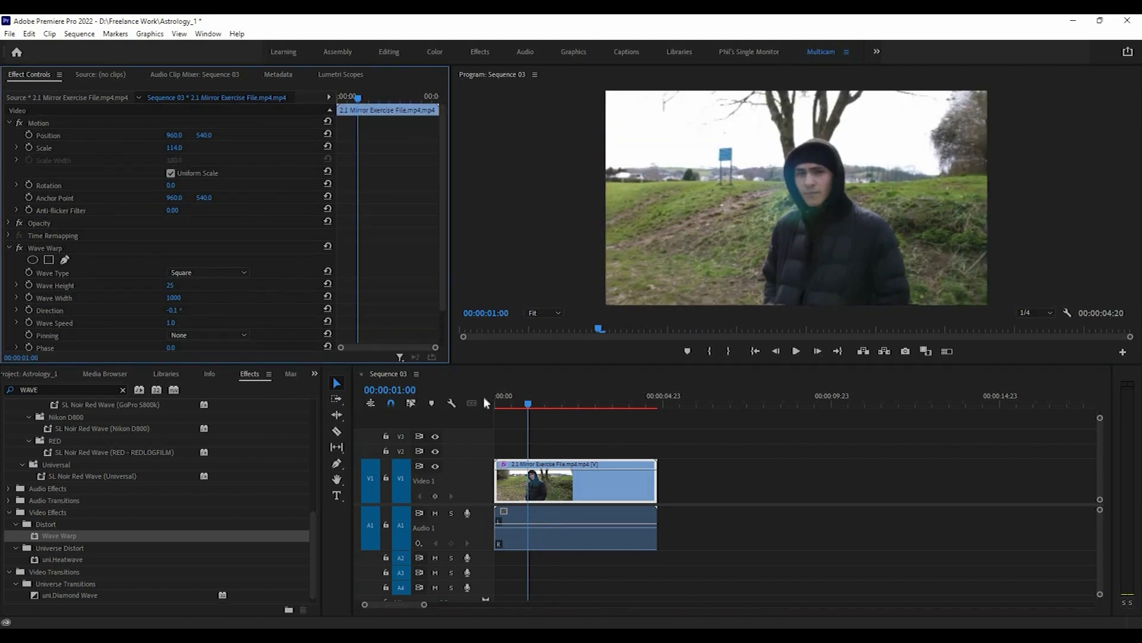
Step: Play back the scaled clip and move the playhead to 00:00:01:08 to check the warp
left_click(499, 404)
key("space")
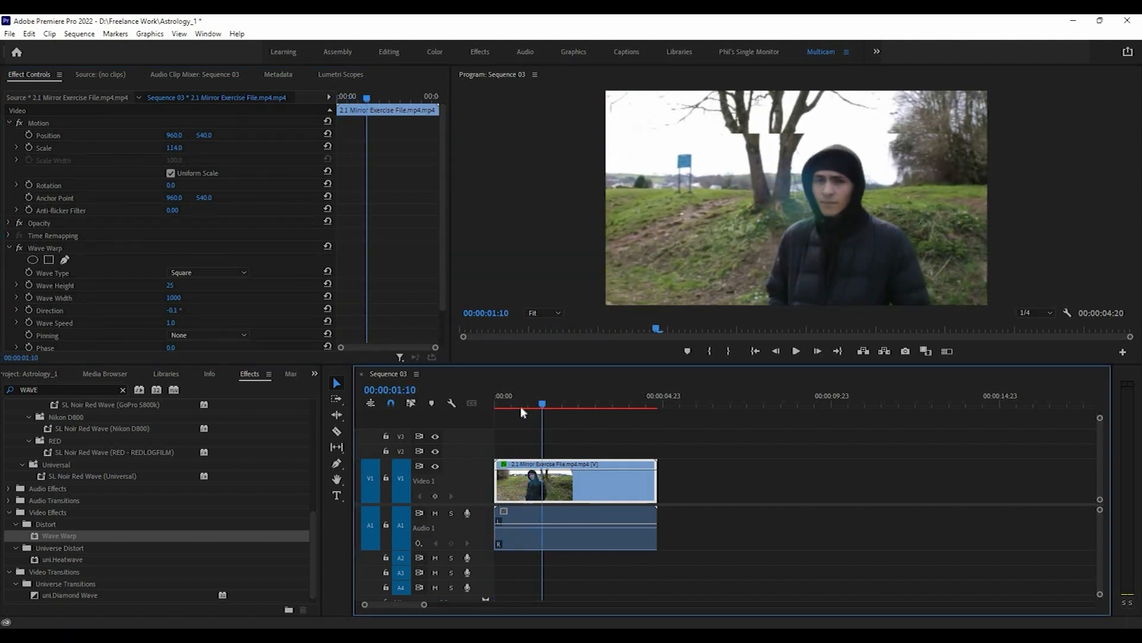
left_click(521, 404)
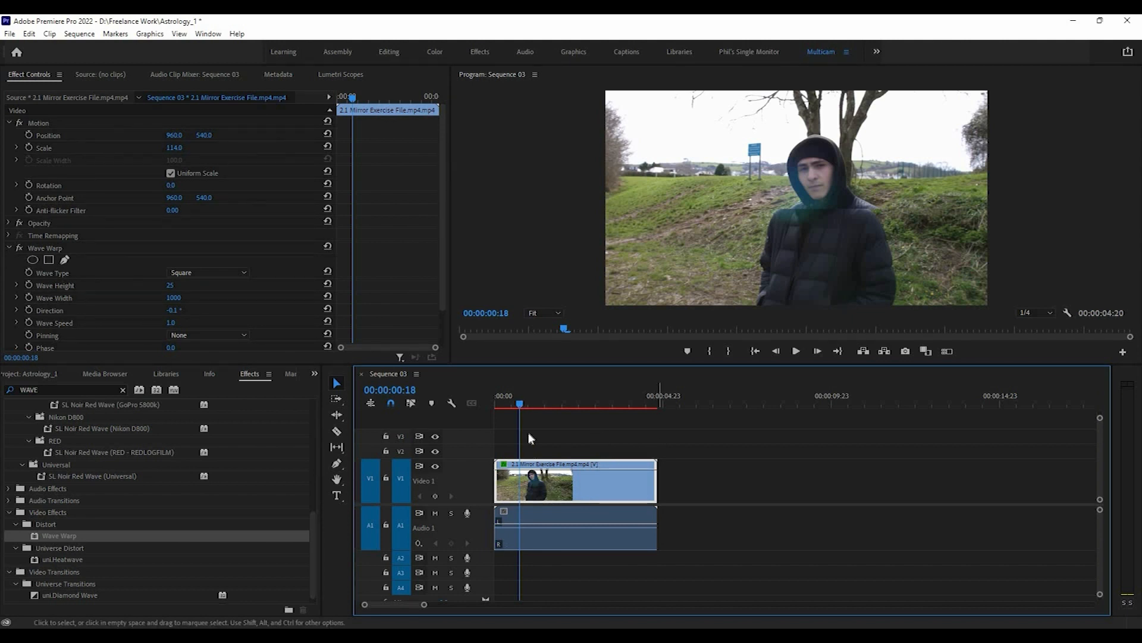
left_click(541, 405)
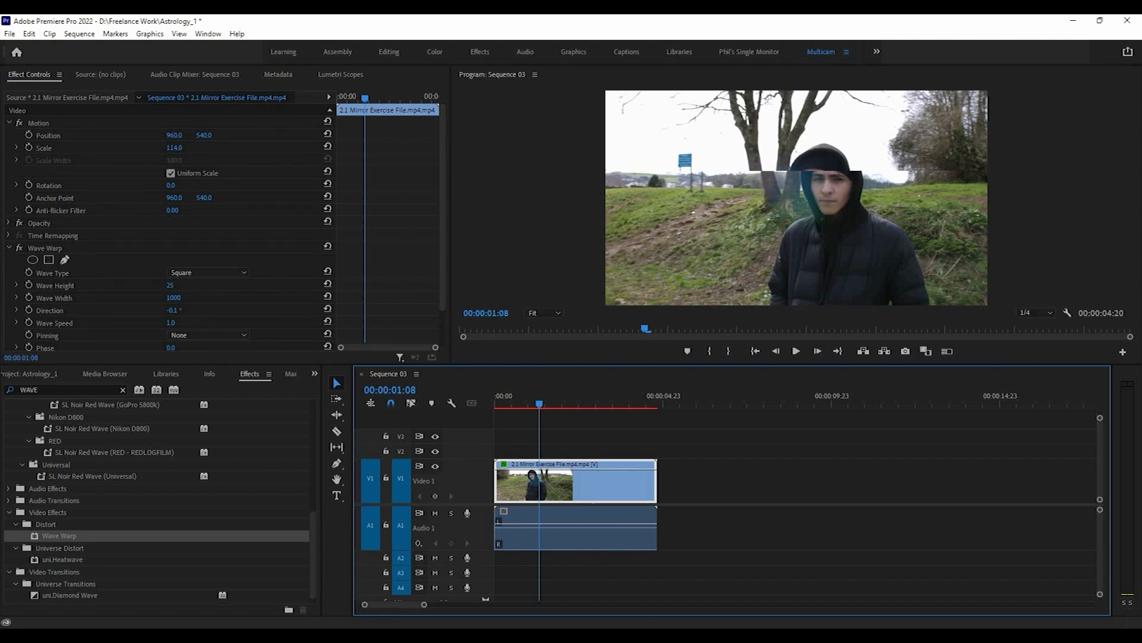
Step: Set the Wave Warp's Wave Height to 20 and play back the clip from near its start
key("Tab")
type("20")
key("Tab")
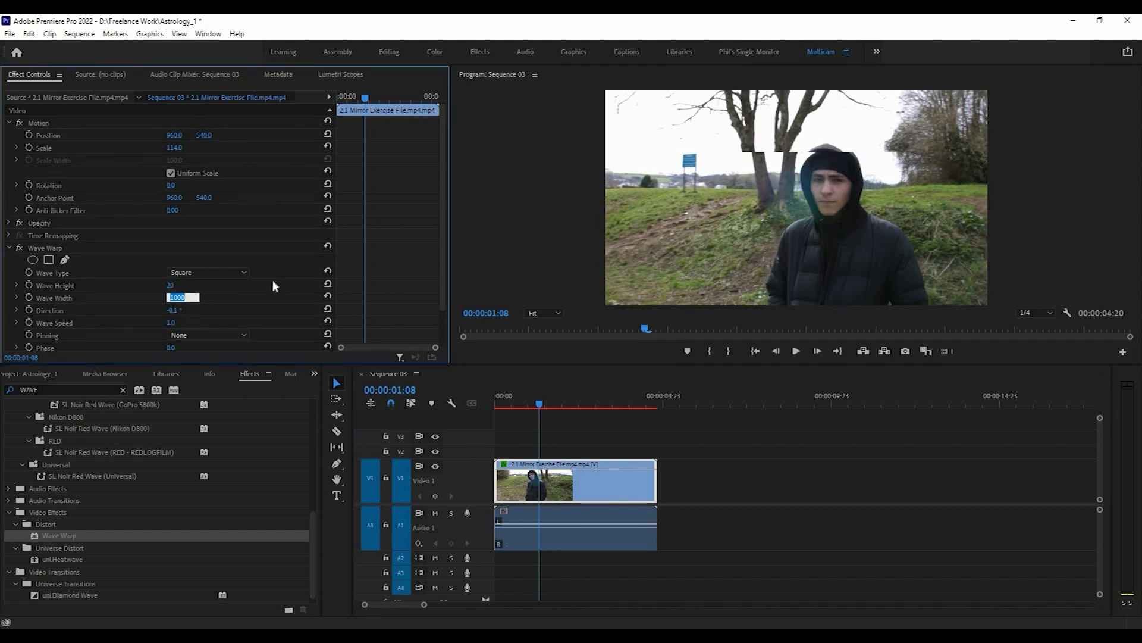
left_click(508, 405)
key("space")
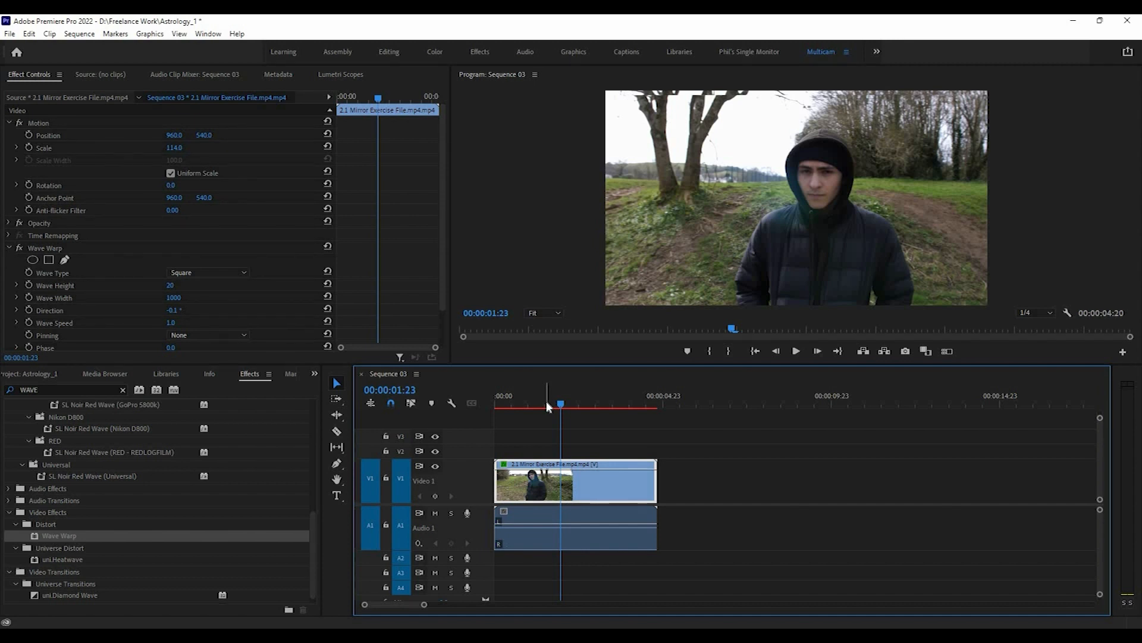
Step: Search the effects for NOISE and apply the Noise & Grain Noise effect to the clip on Video 1
left_click(123, 389)
left_click(95, 389)
type("NOI")
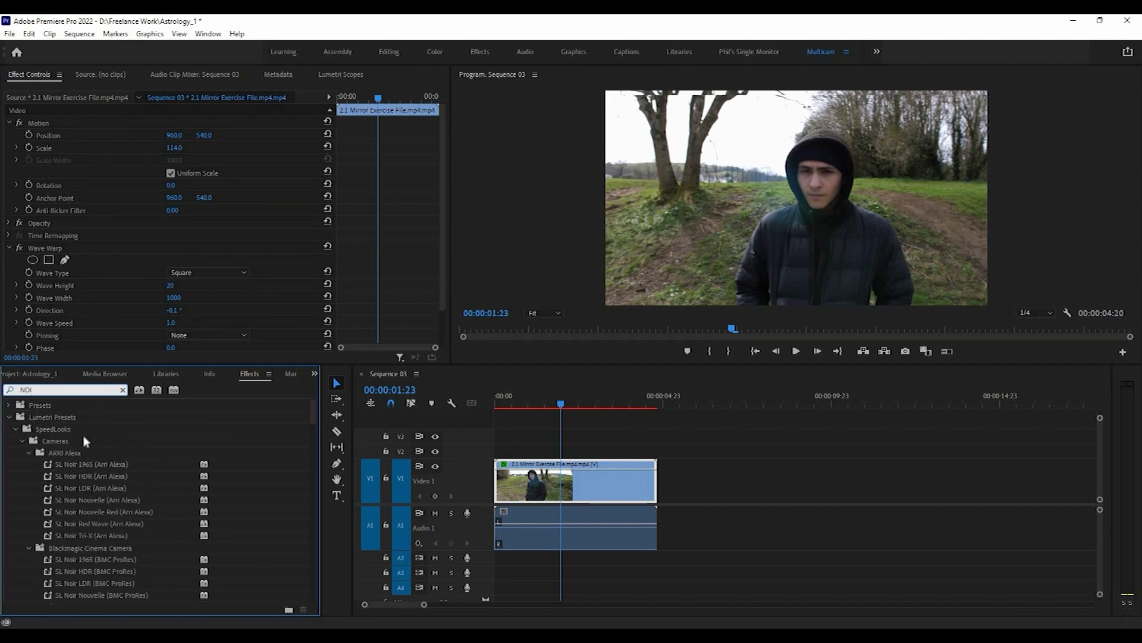
type("SE")
scroll(50, 566, "down", 2)
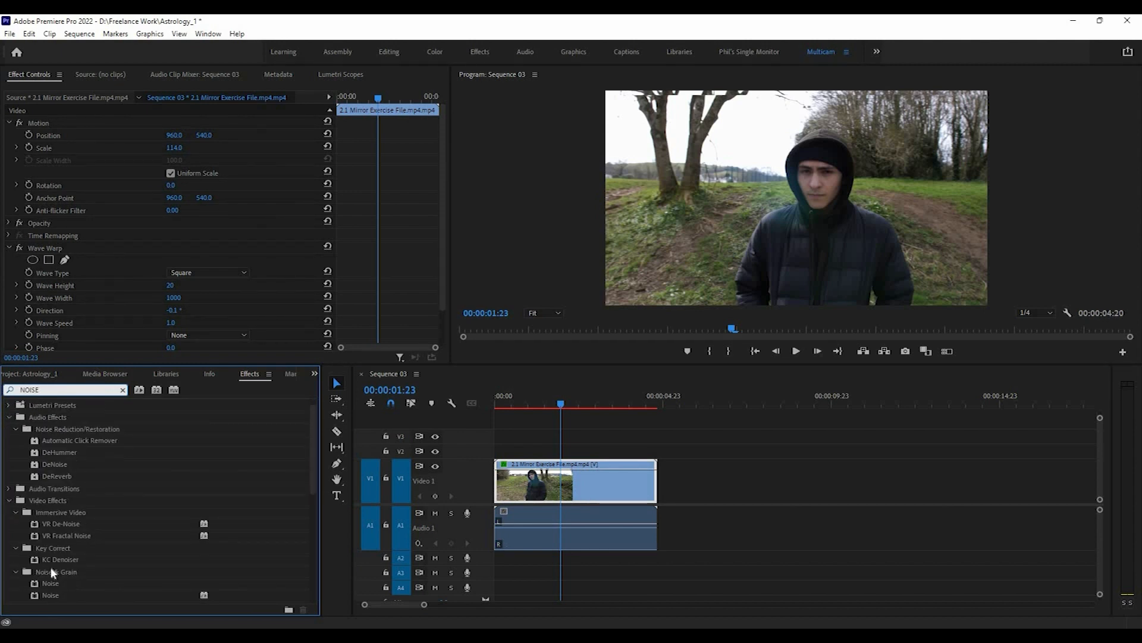
left_click_drag(57, 559, 552, 474)
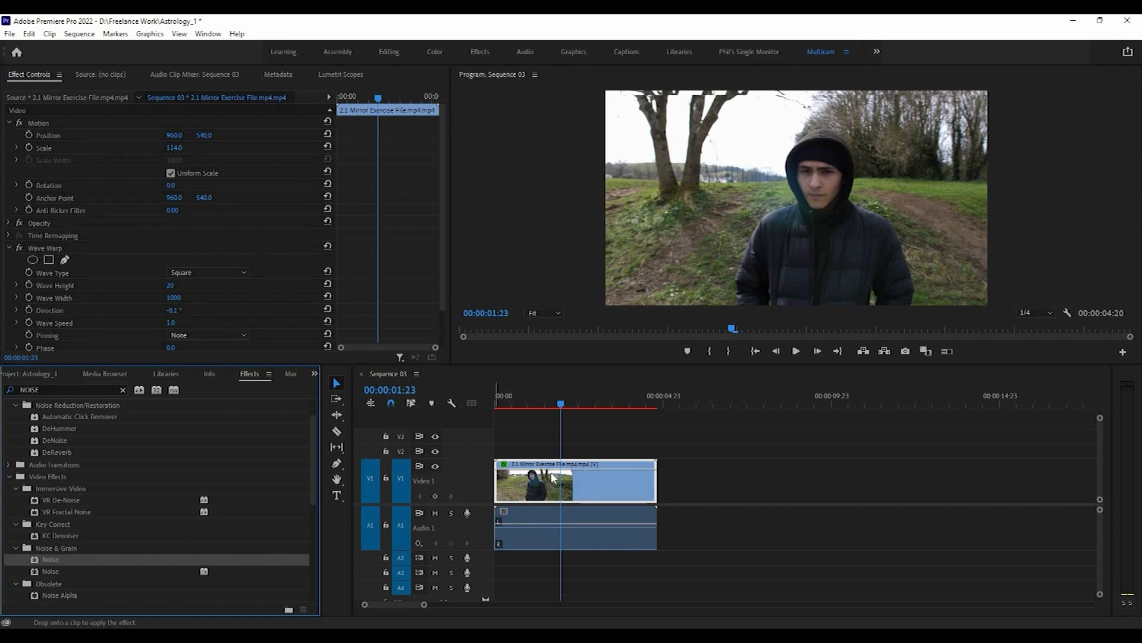
Step: Set the Noise effect's Amount of Noise to 18%
scroll(149, 294, "down", 4)
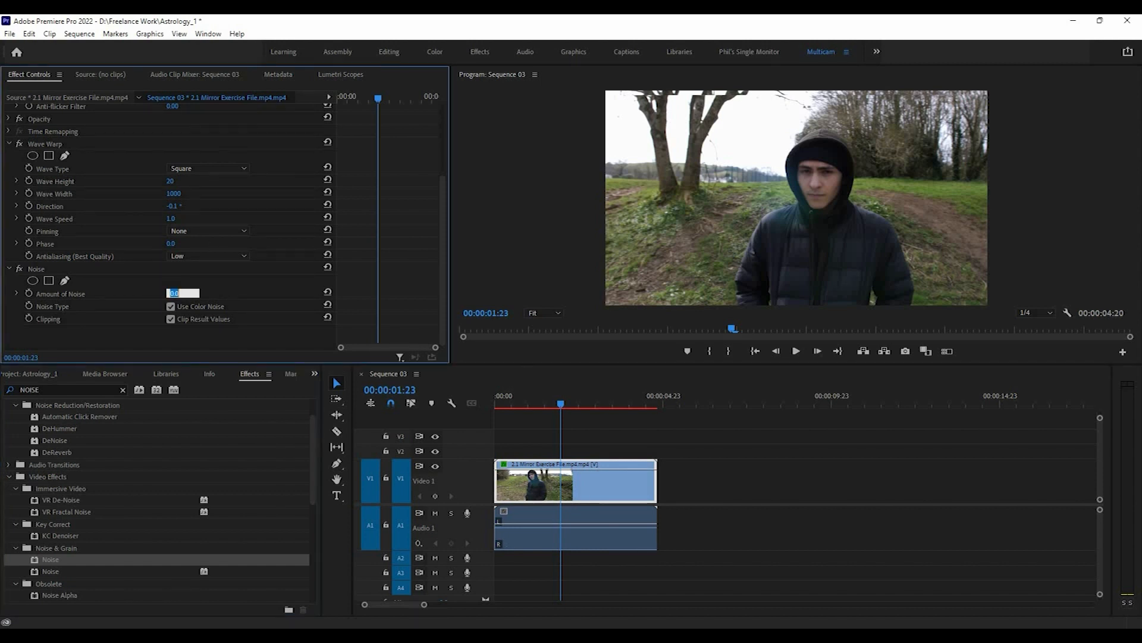
type("20")
key("Return")
left_click(19, 268)
key("ctrl+z")
left_click_drag(174, 294, 181, 292)
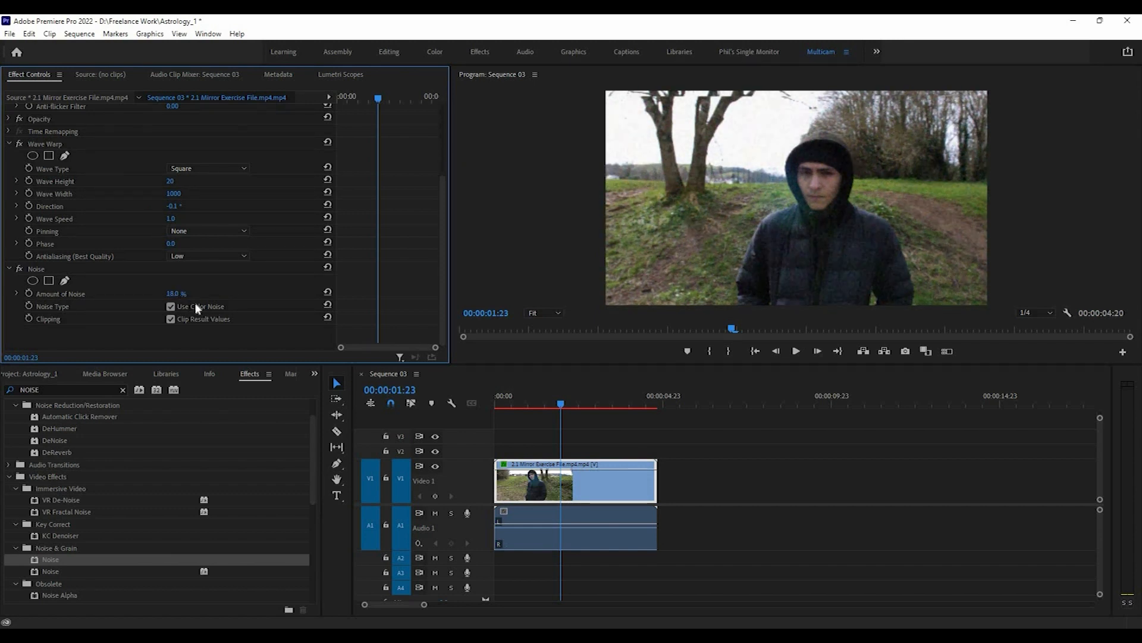
Step: Play back the noisy clip and scrub back through it to check the grain
key("space")
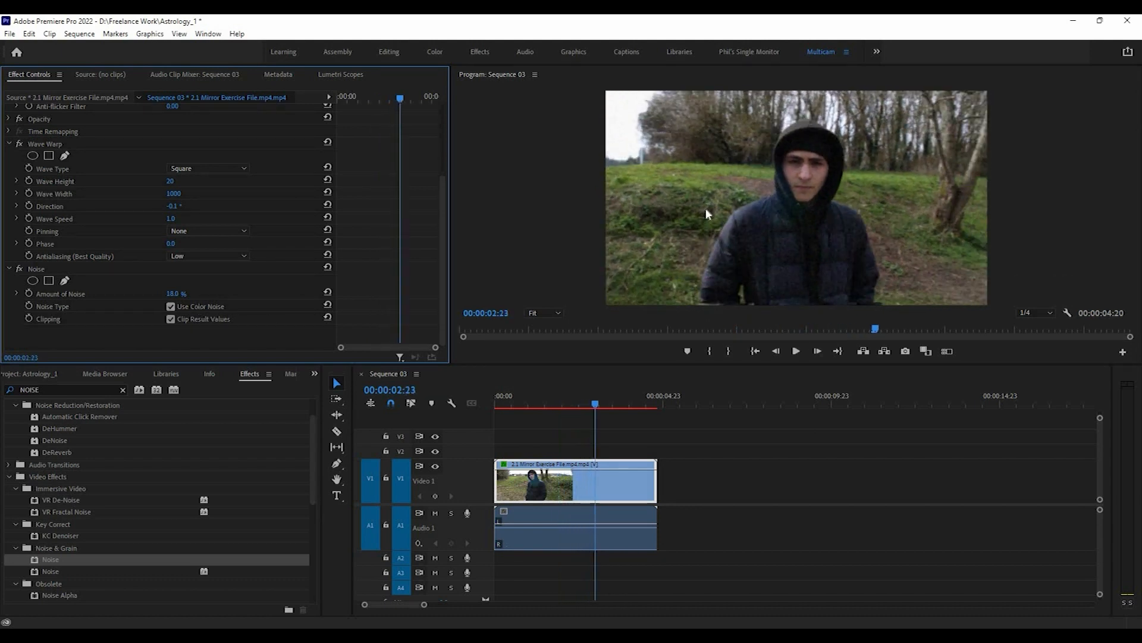
left_click_drag(570, 407, 567, 405)
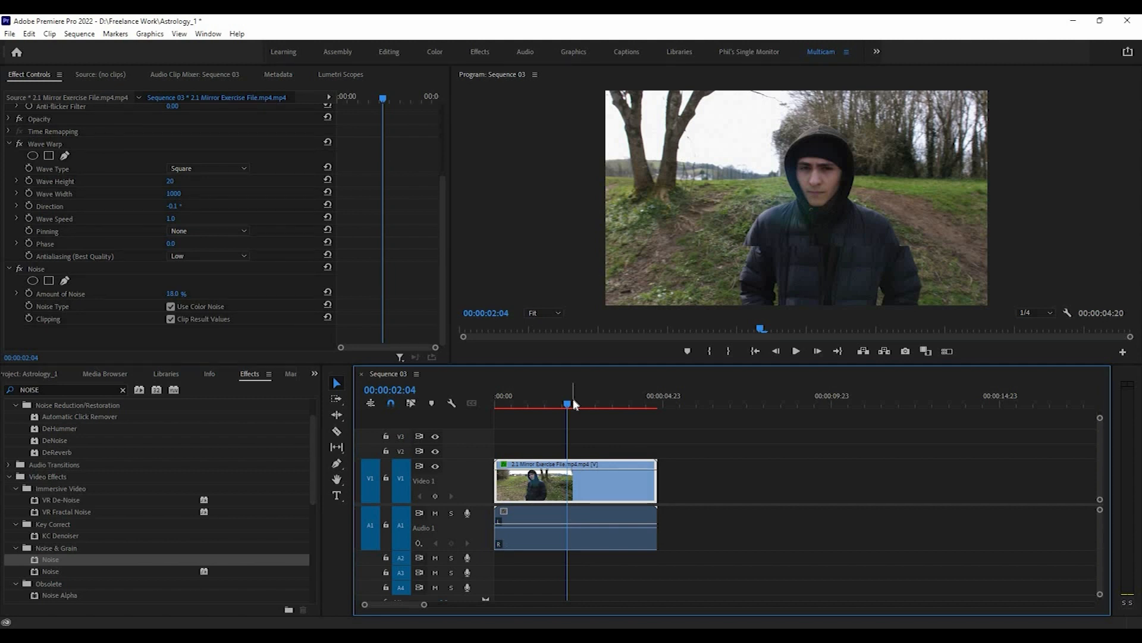
left_click(559, 404)
key("Home")
left_click(797, 350)
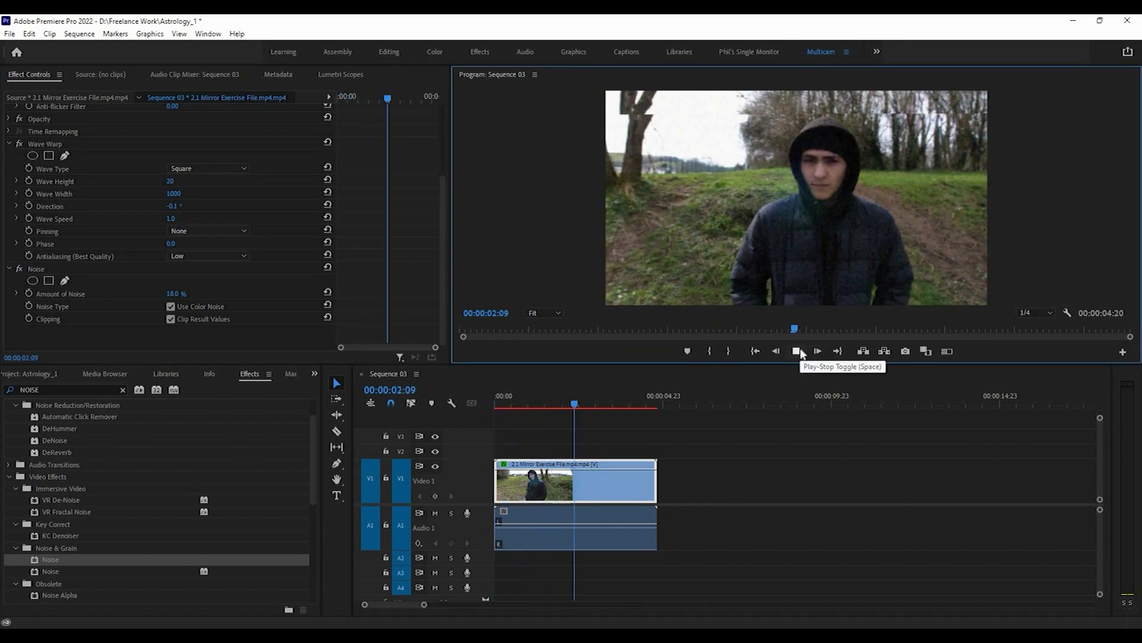
left_click(798, 351)
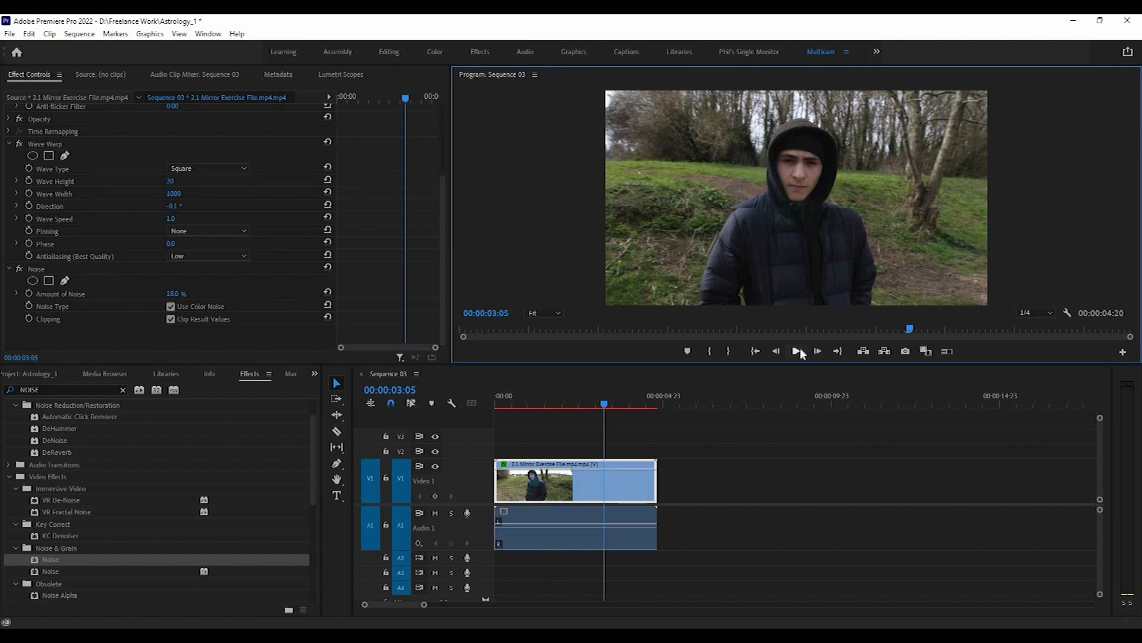
Step: Add the text 18-8-1990 in the upper right of the video frame
left_click(337, 495)
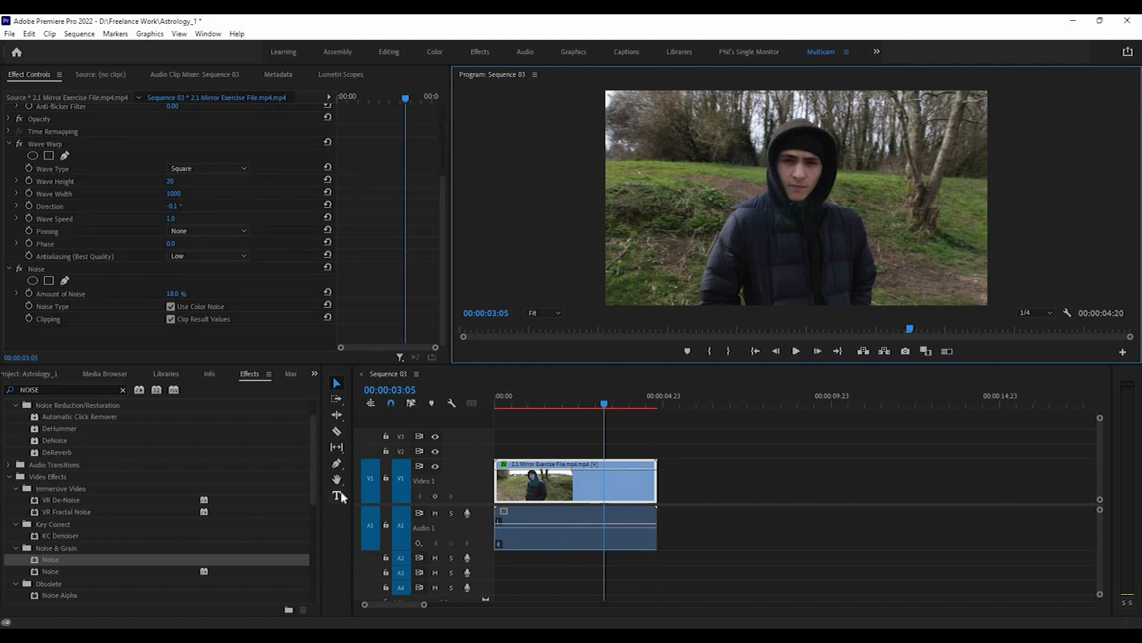
left_click(889, 113)
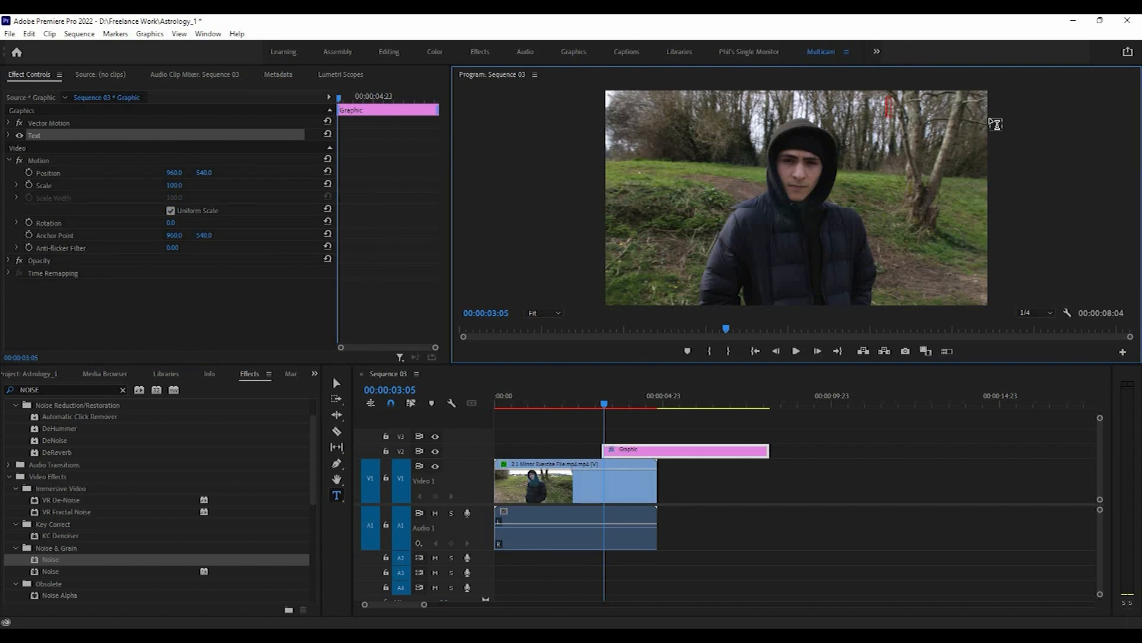
type("18-8")
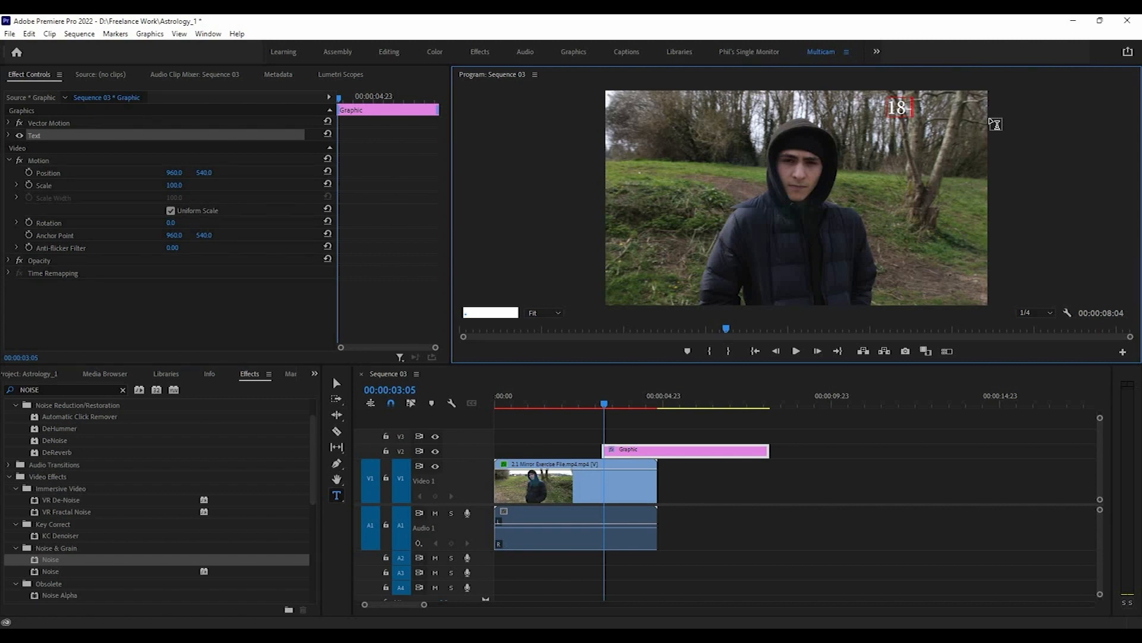
type("-1990")
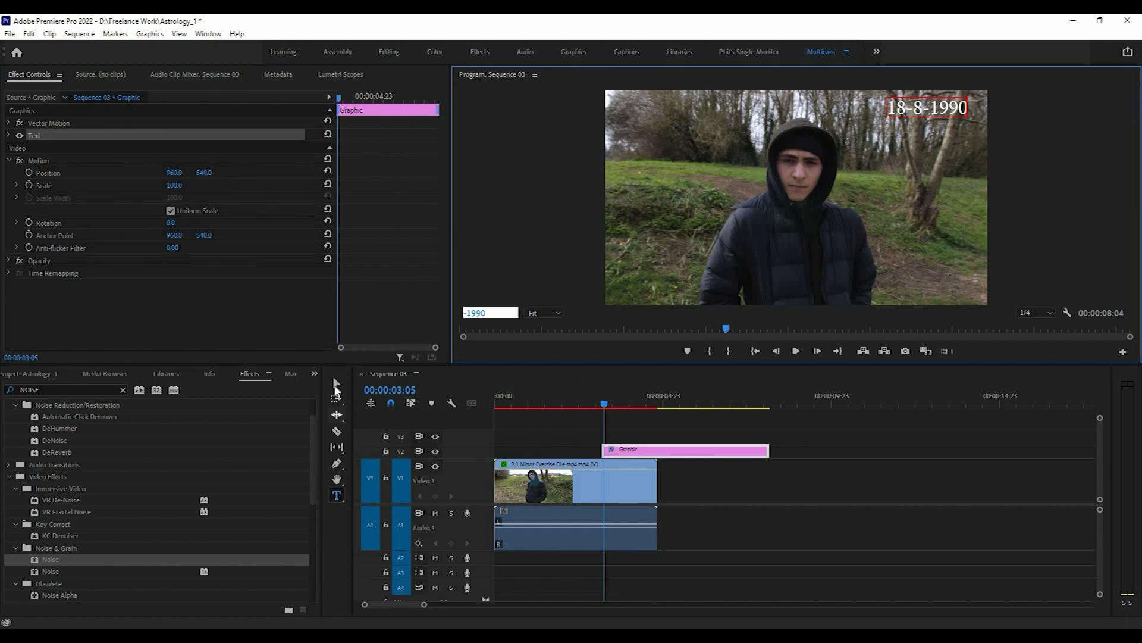
Step: Align the date text clip with the video clip's start and trim it to a duration of 00:00:04:20
left_click(337, 384)
left_click_drag(643, 451, 522, 454)
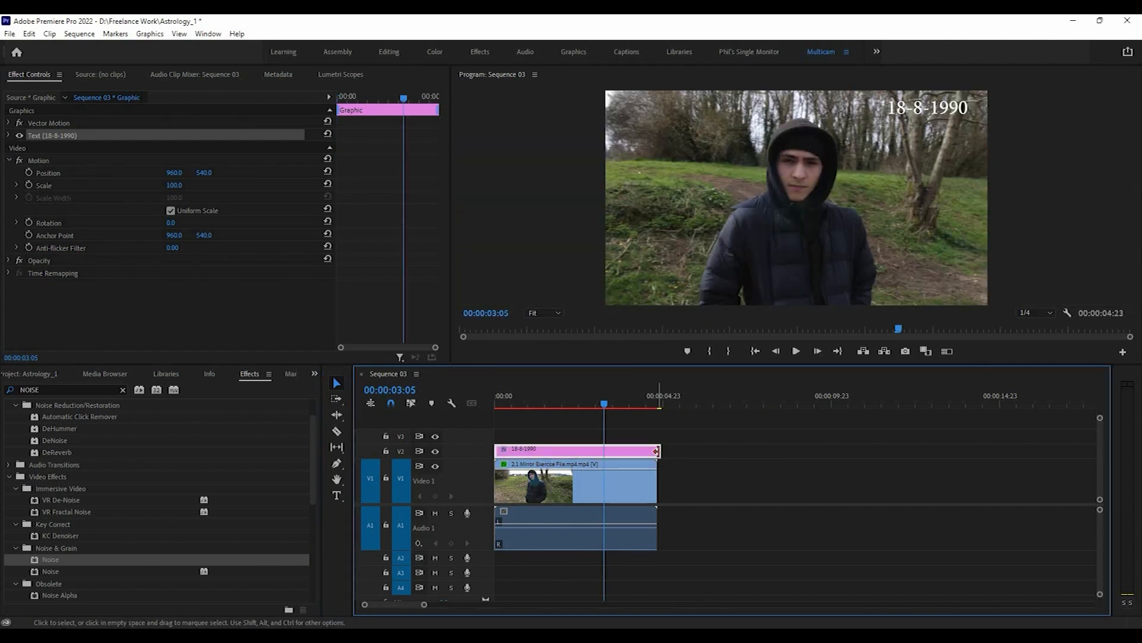
left_click_drag(657, 451, 655, 451)
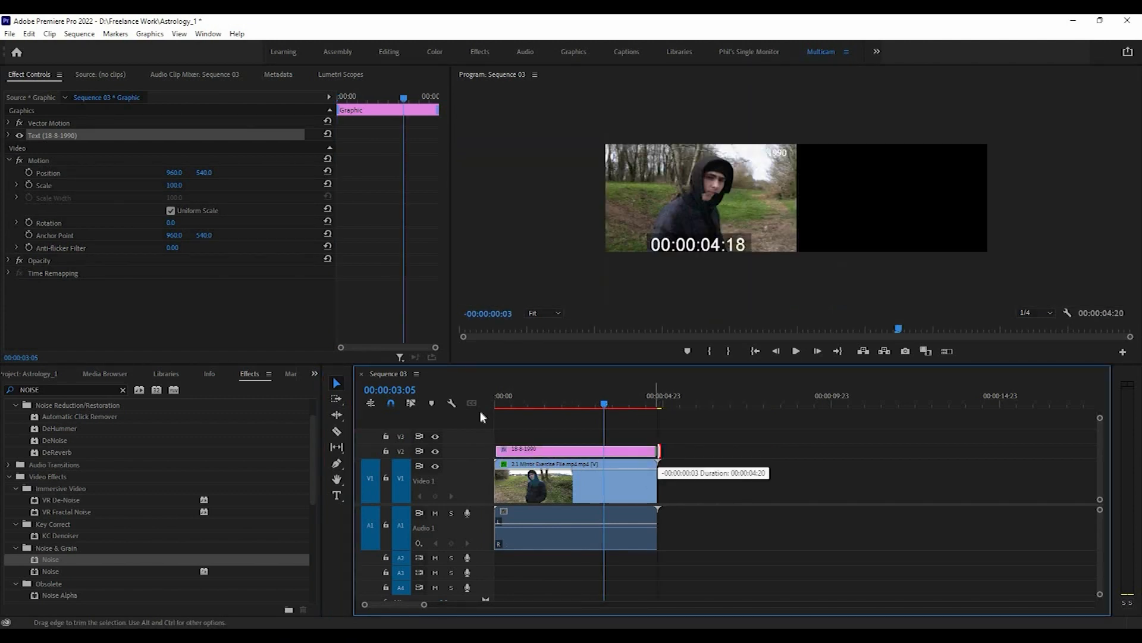
left_click(505, 415)
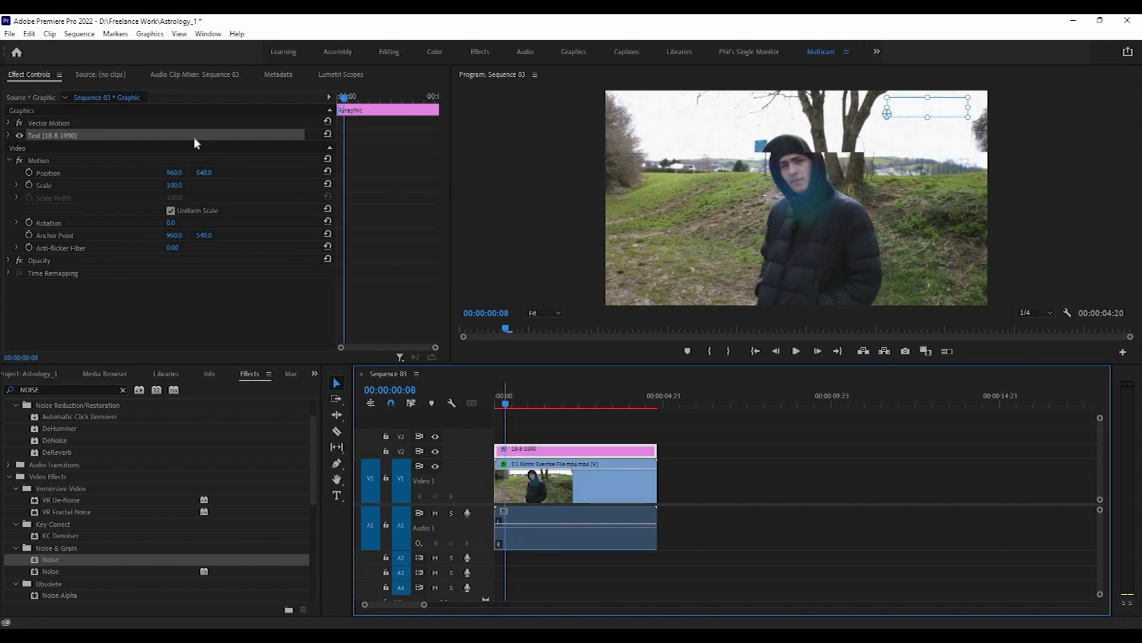
Step: Clear the effects search, switch to the Editing workspace and show the date text's Essential Graphics settings
left_click(123, 390)
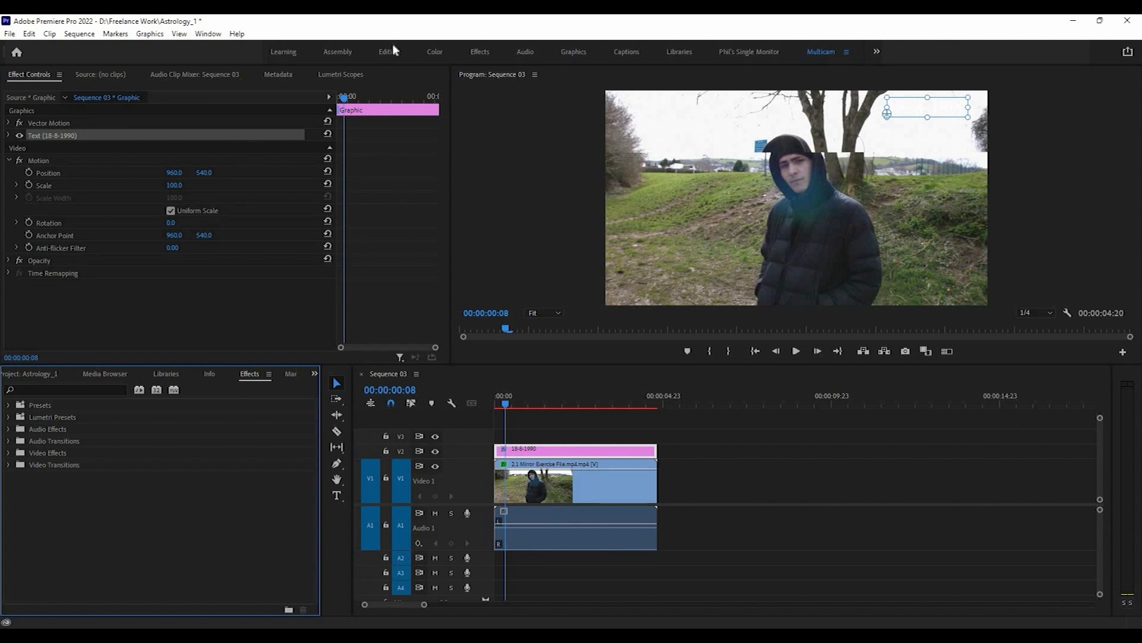
left_click(579, 53)
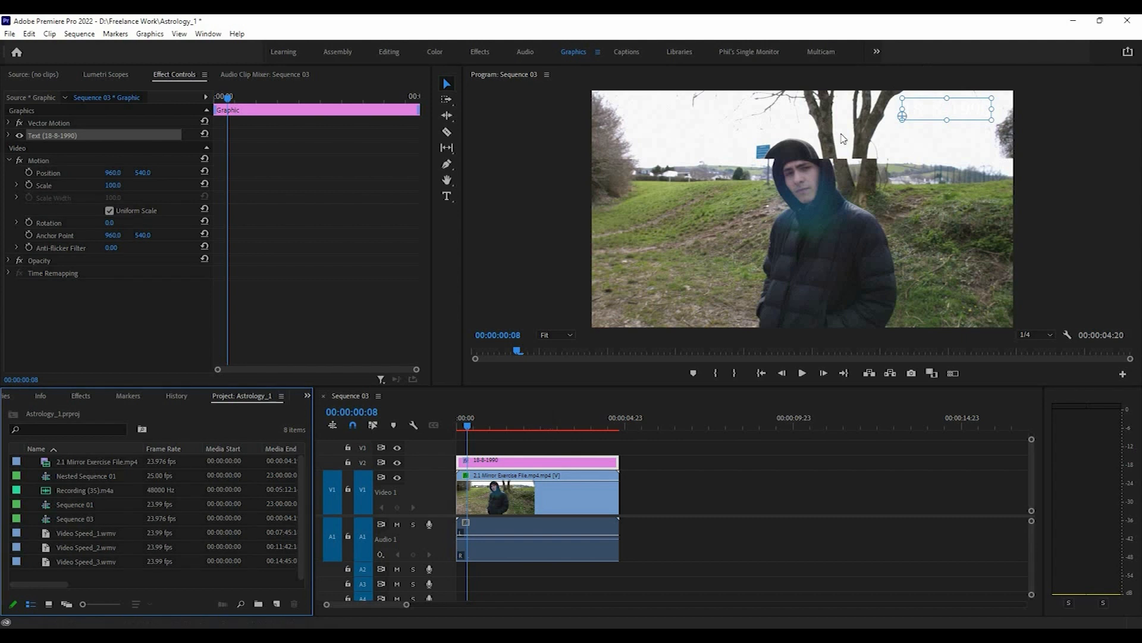
left_click(389, 52)
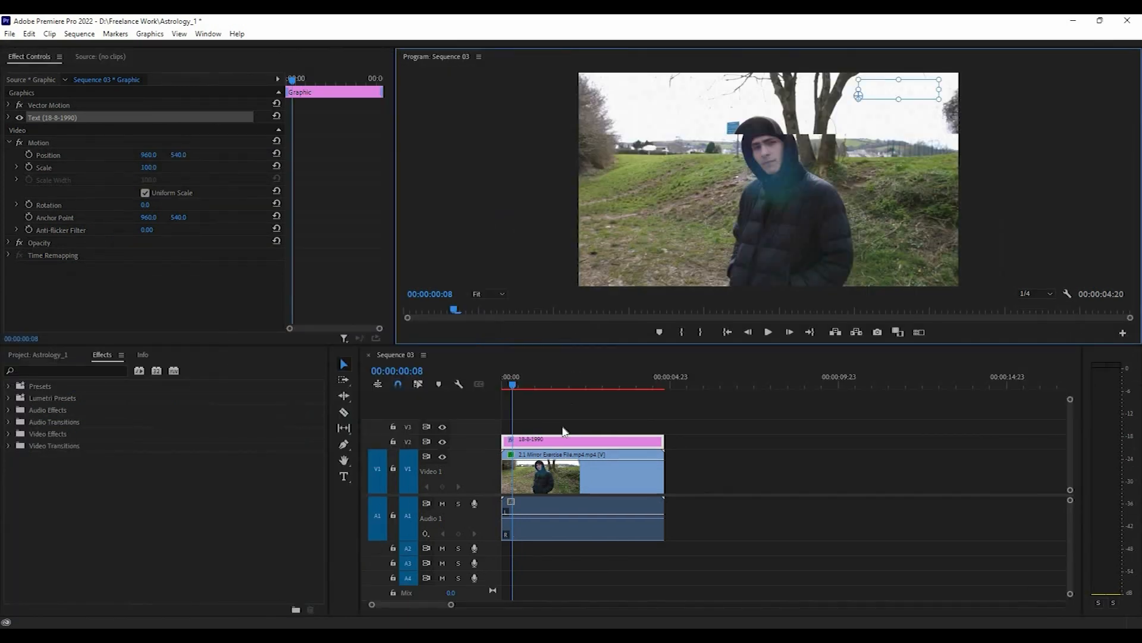
left_click(550, 403)
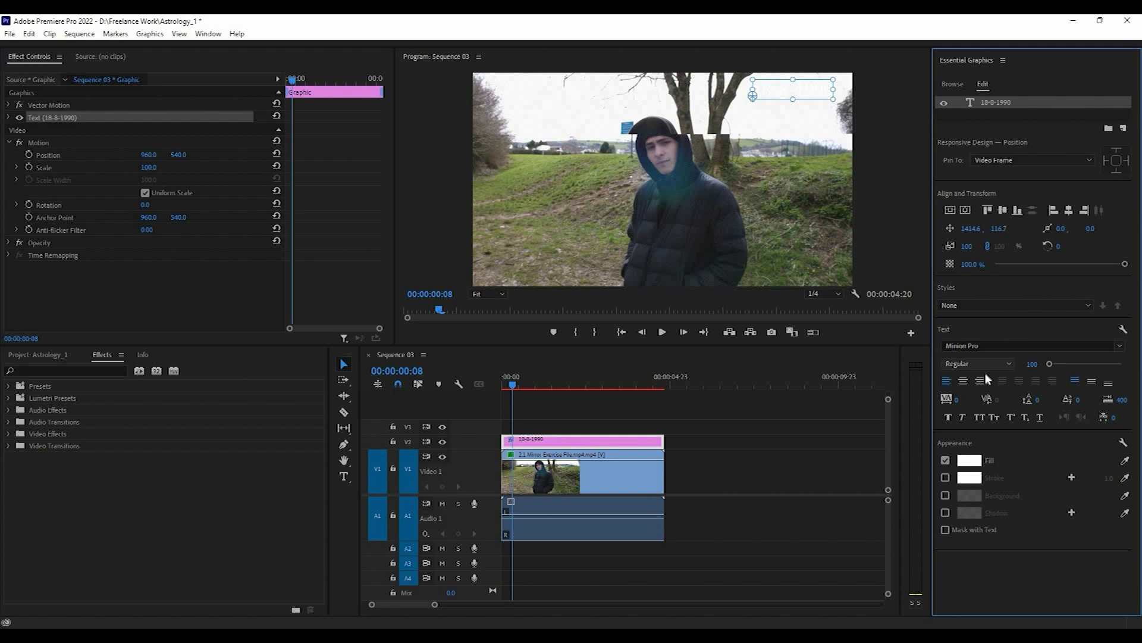
Step: Change the date text's fill colour to black (000000)
left_click(969, 460)
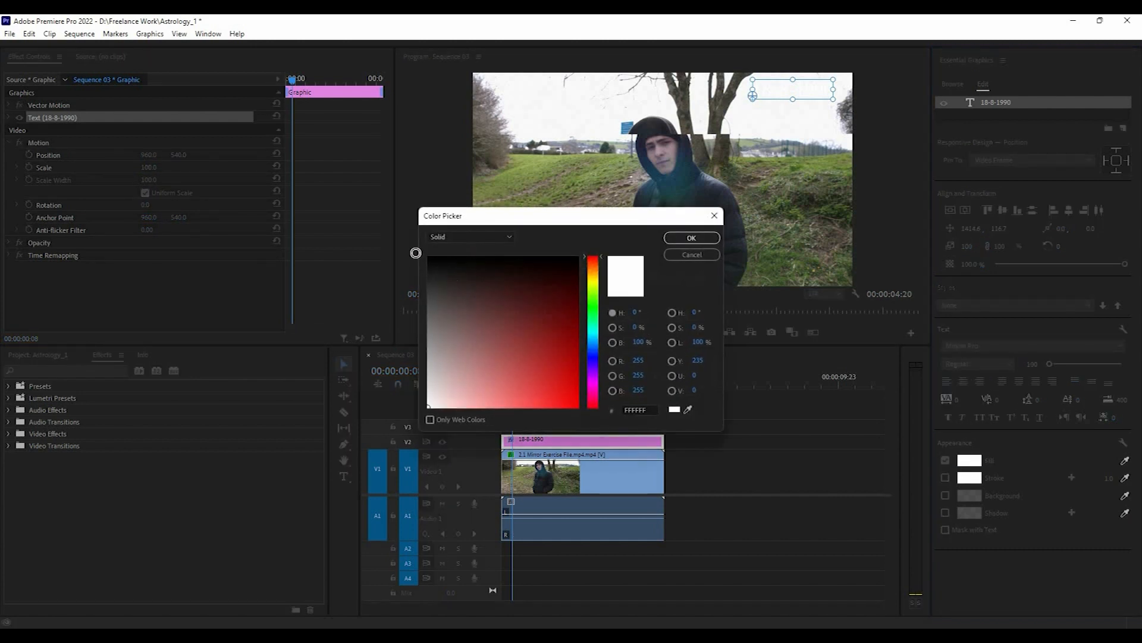
left_click(415, 253)
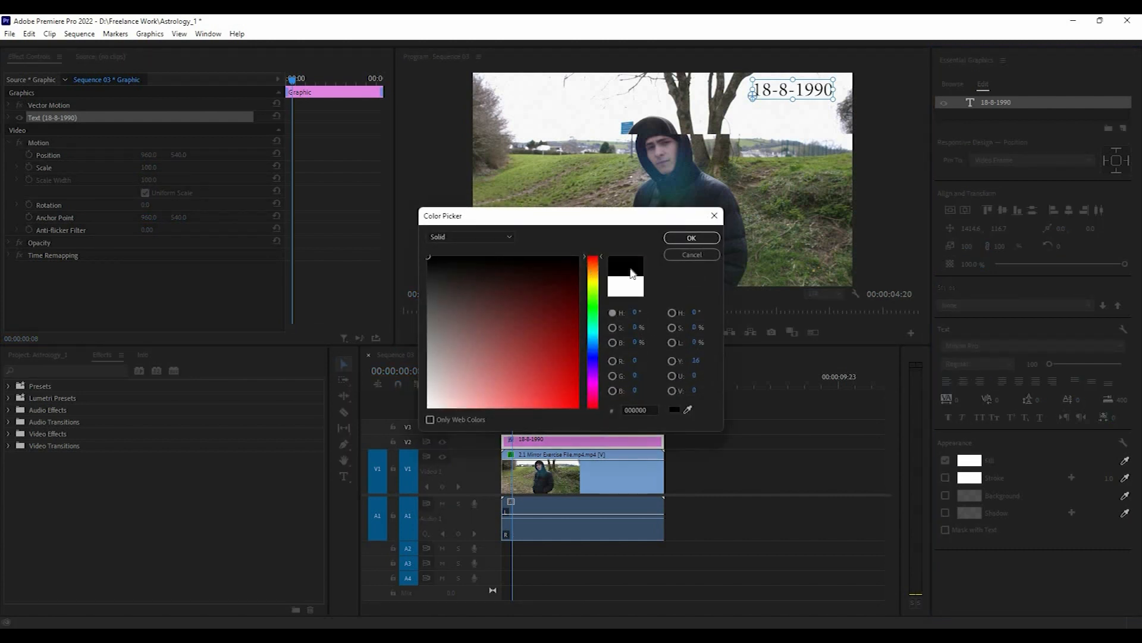
left_click(690, 238)
Step: Change the date text's font to Cutive and scale the text down to about 85%
left_click(1007, 345)
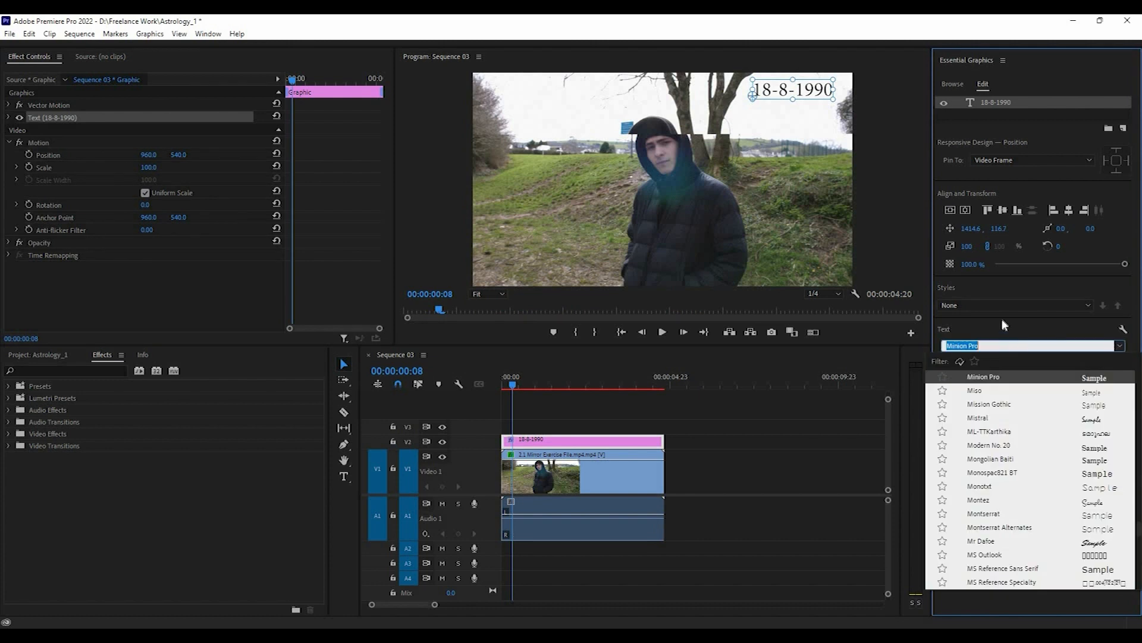
type("Pi")
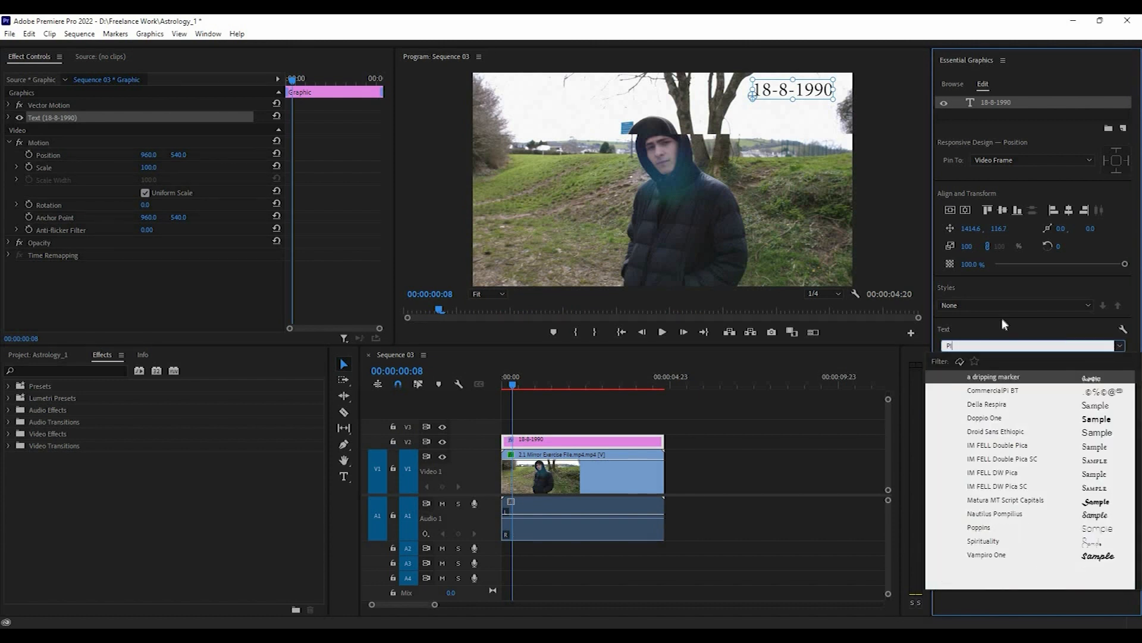
left_click(1009, 420)
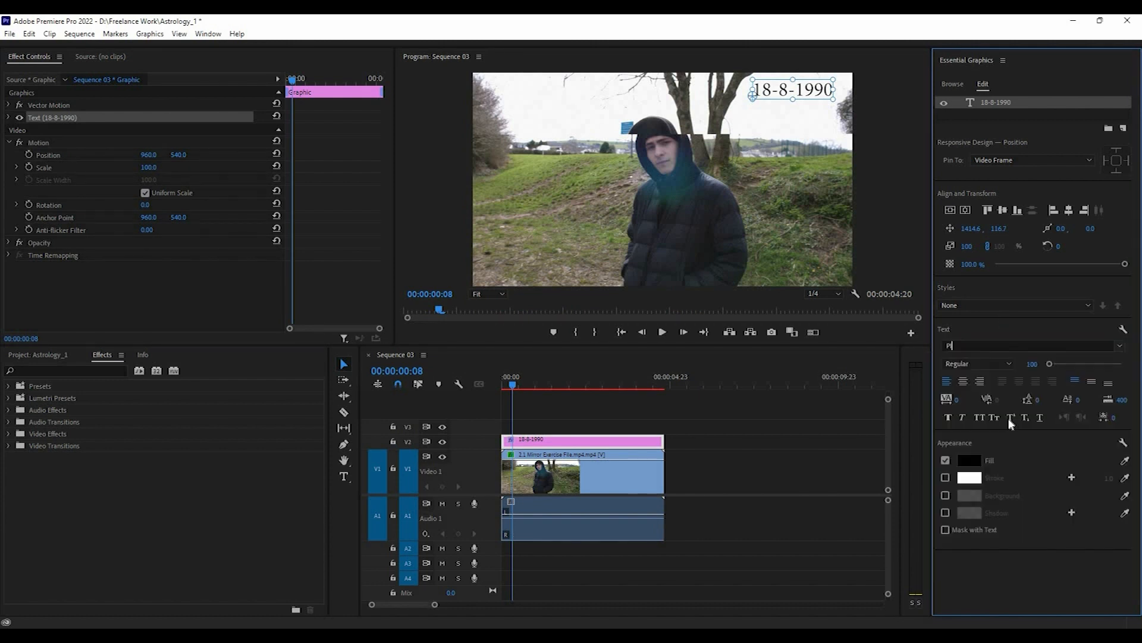
left_click(1012, 347)
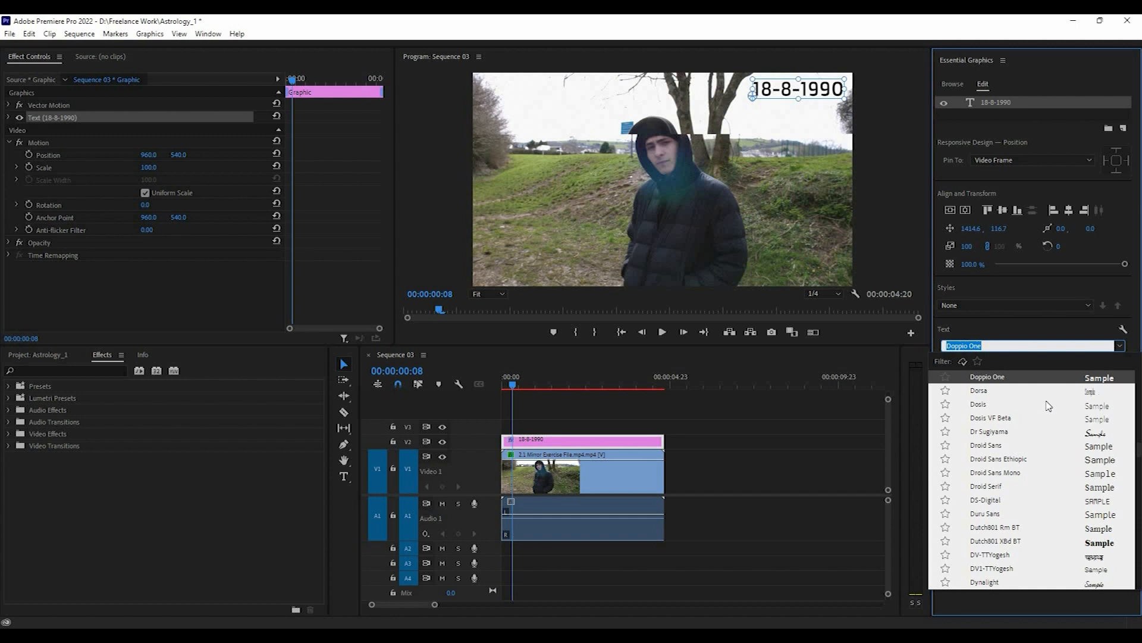
scroll(1046, 410, "up", 10)
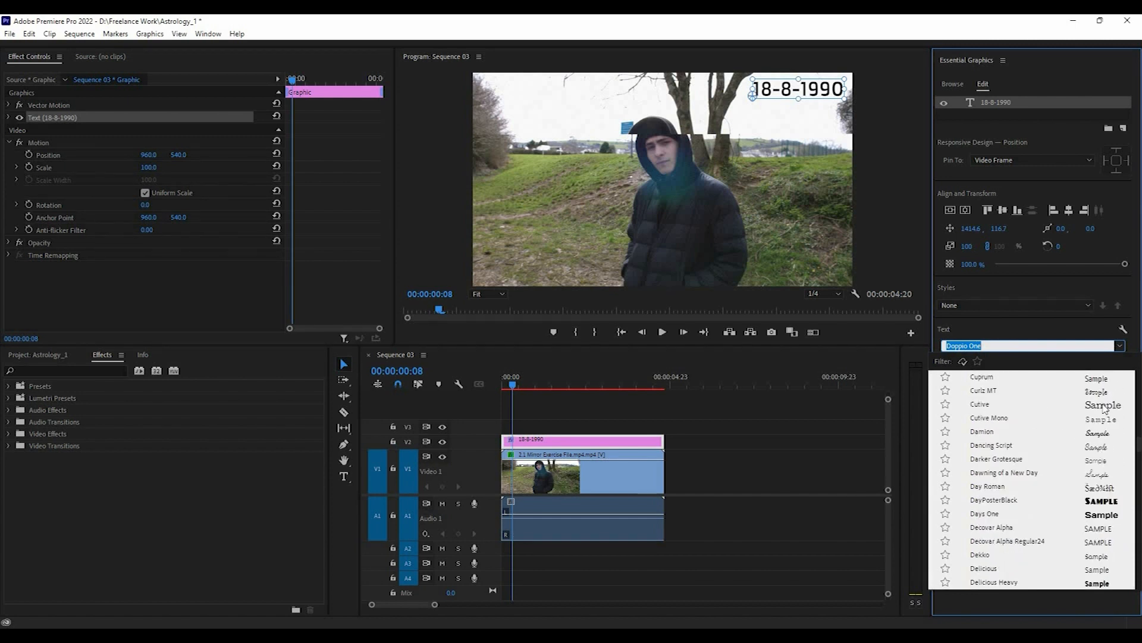
left_click(1103, 407)
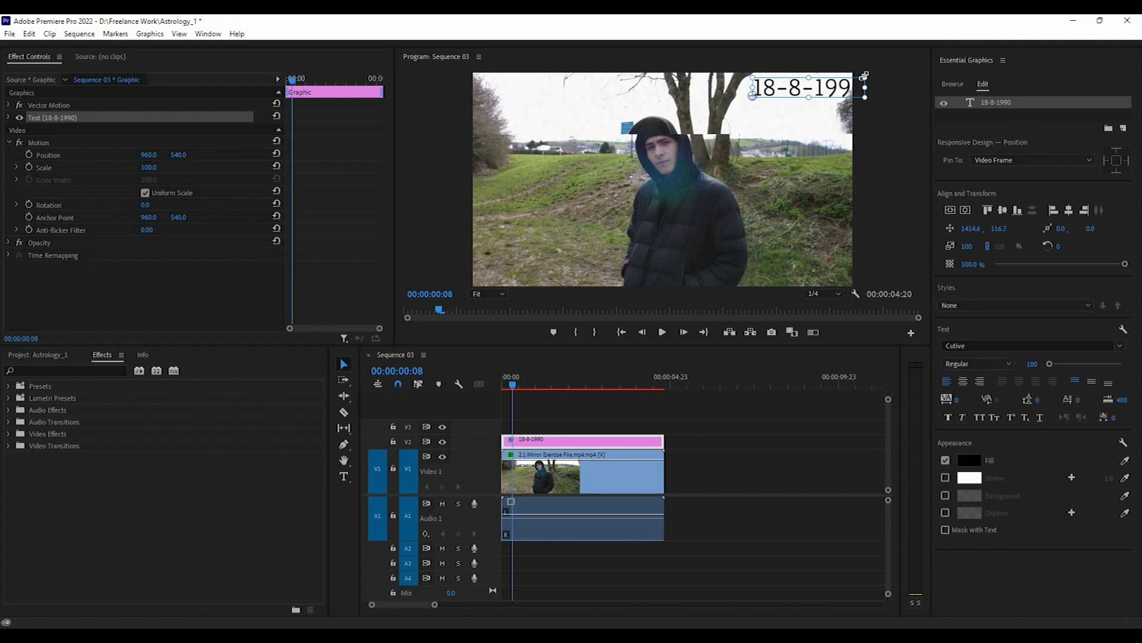
left_click_drag(865, 78, 830, 80)
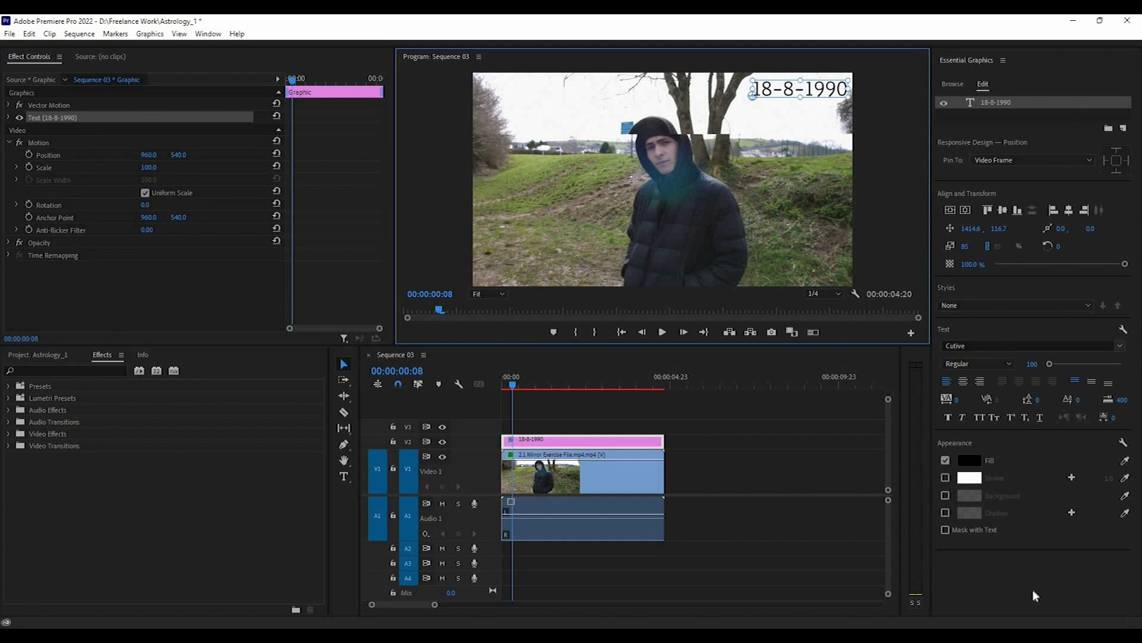
left_click(1003, 583)
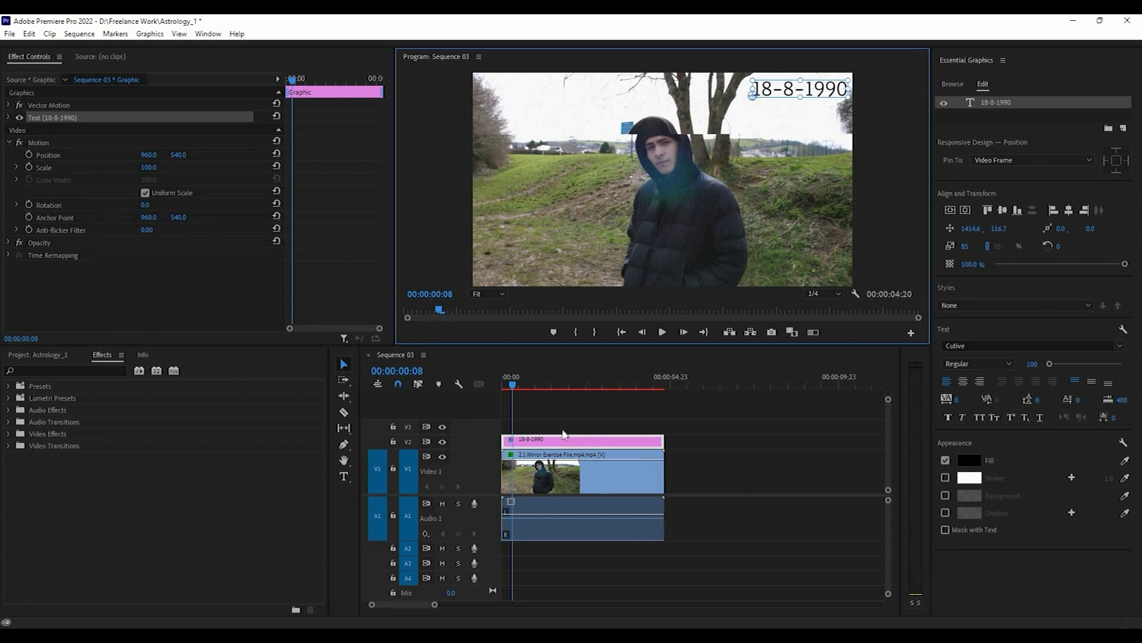
Step: Play back the clip with the date overlay and return the playhead to 00:00:00:00
left_click(505, 382)
key("space")
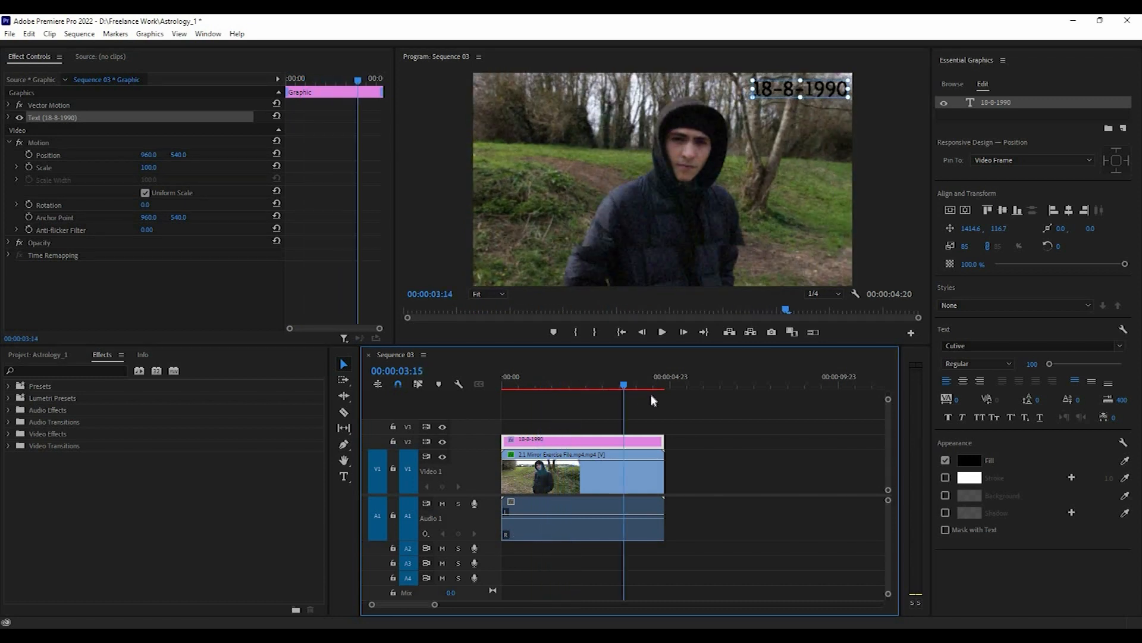
left_click_drag(669, 398, 492, 402)
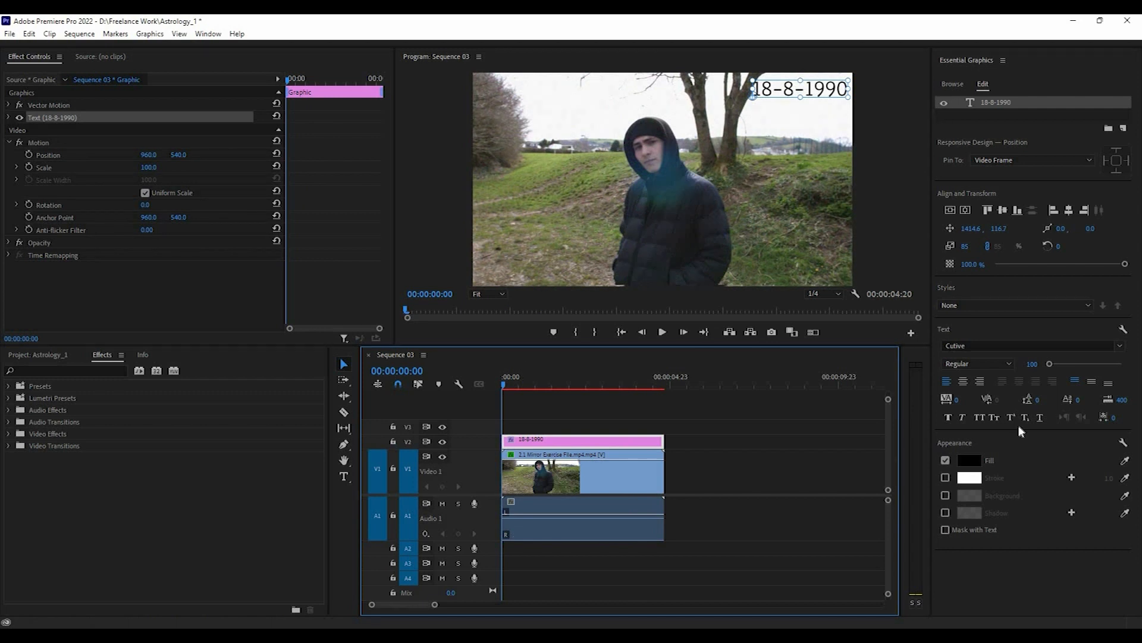
Step: Set the date text's font size to 80 and scale the text down to about 78%
left_click(936, 239)
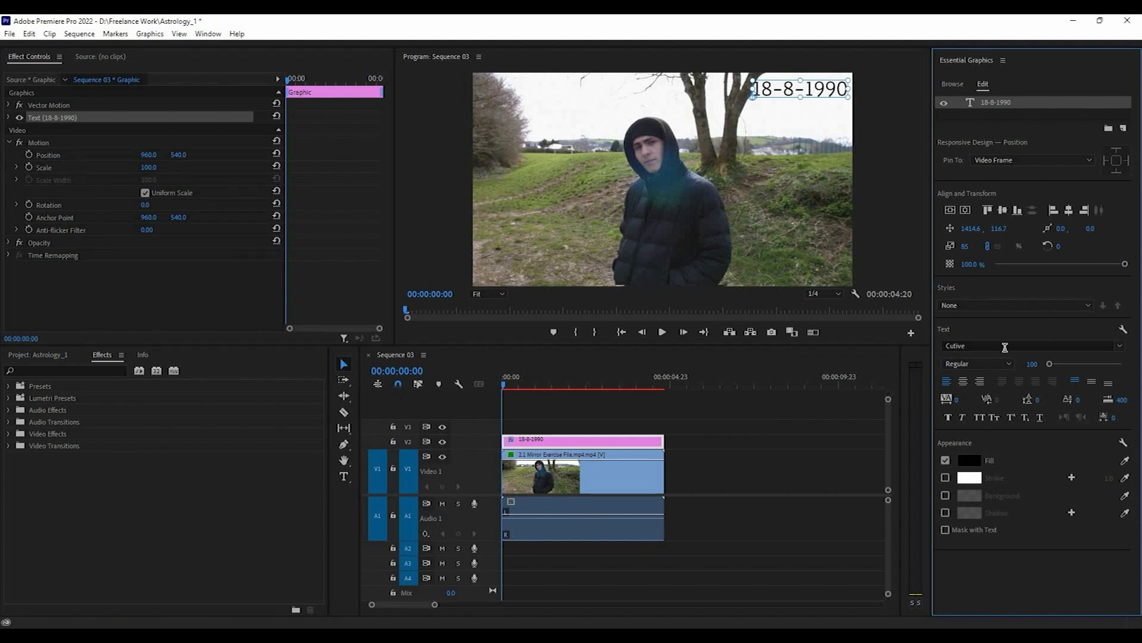
left_click(1028, 360)
type("80")
key("Return")
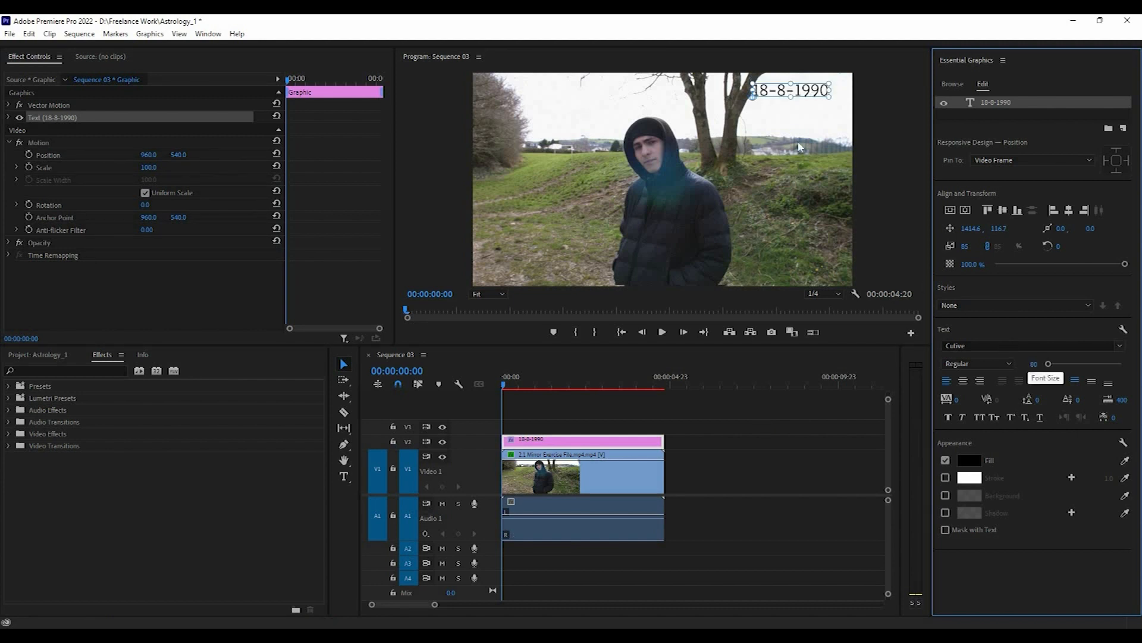
left_click(798, 94)
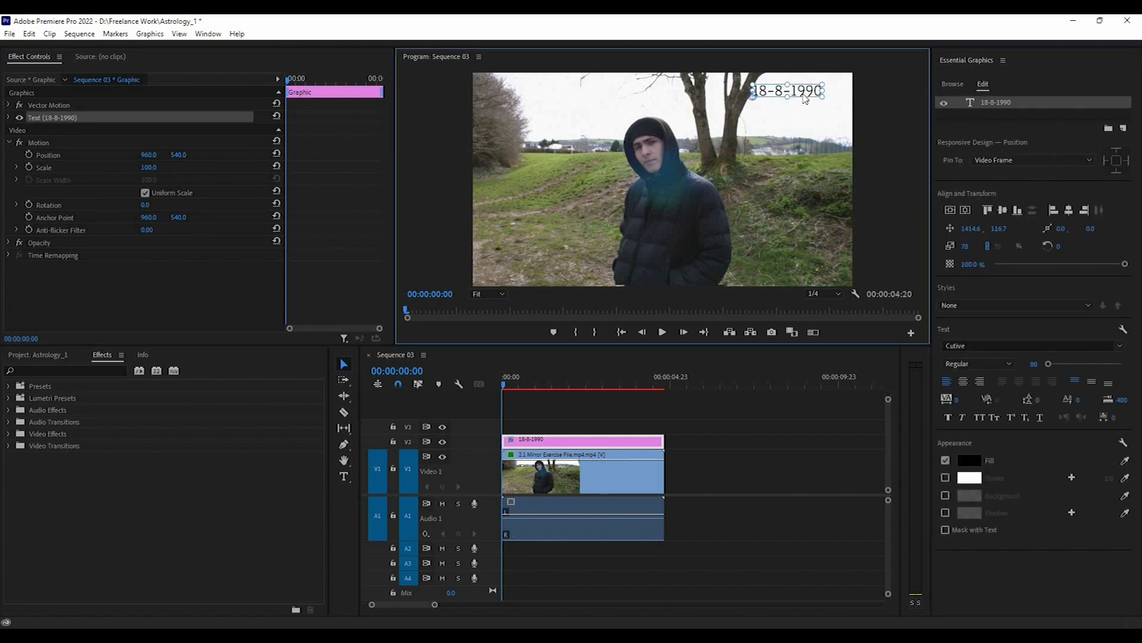
Step: Move the date text horizontally into the sky area, just above and to the left of the man's head
left_click_drag(811, 94, 830, 99)
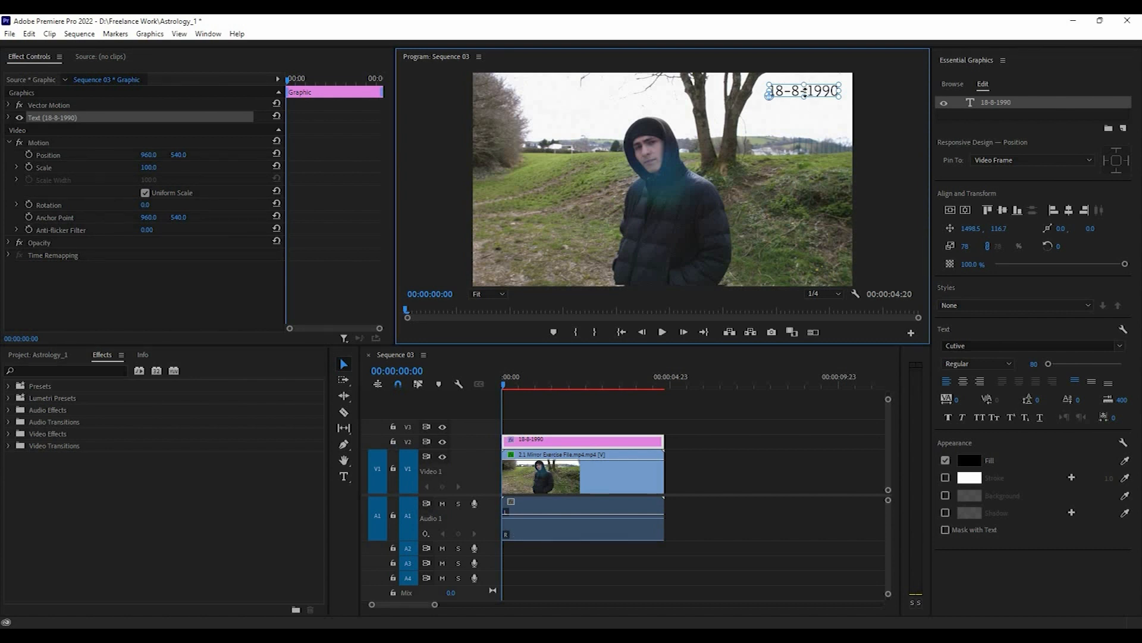
left_click_drag(631, 103, 612, 97)
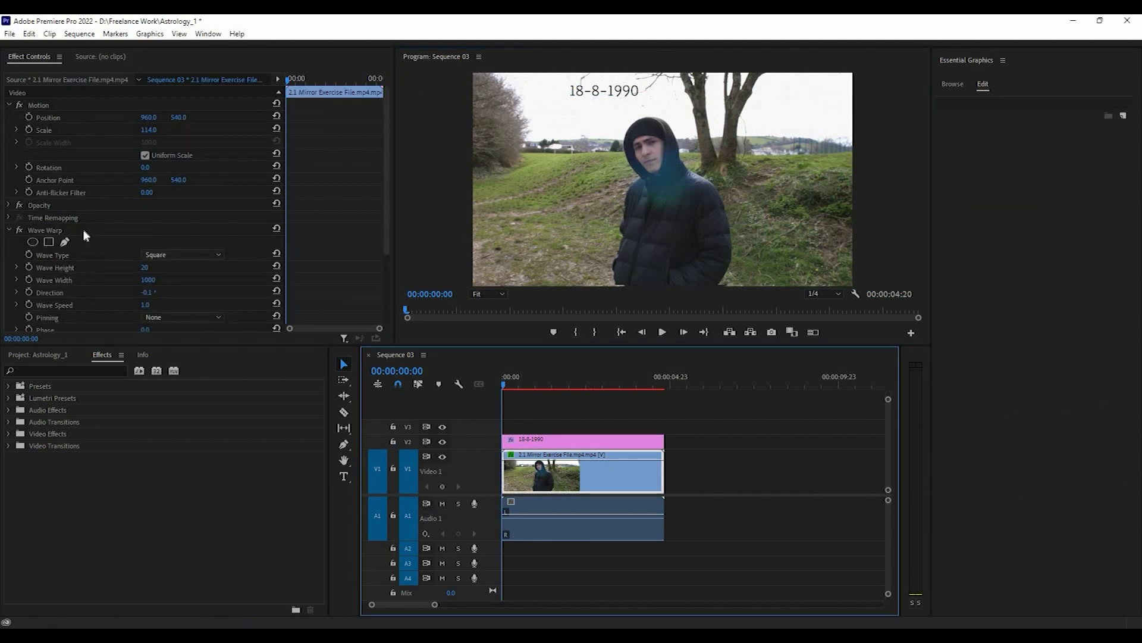
Step: Copy the Wave Warp effect from the video clip and paste it onto the date graphic clip
right_click(83, 229)
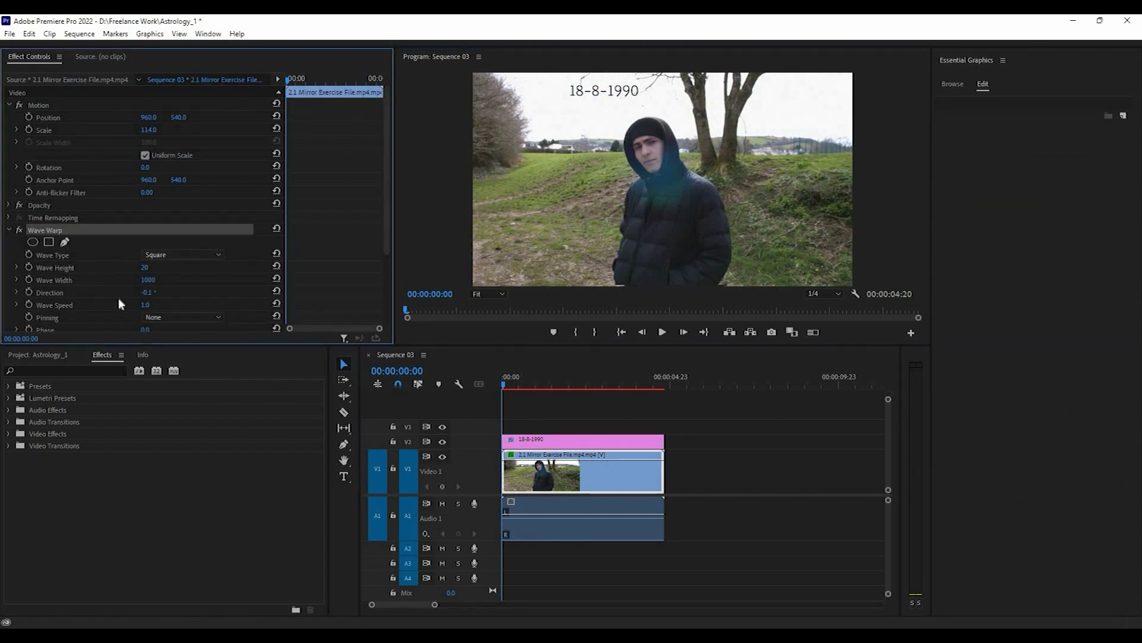
left_click(114, 301)
left_click(570, 443)
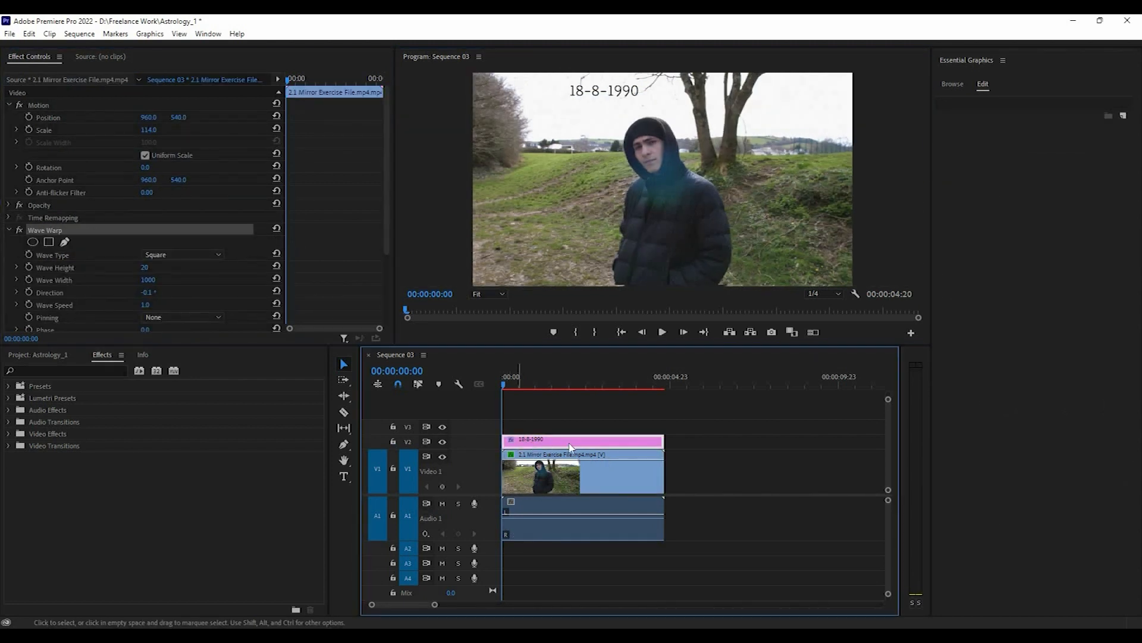
right_click(530, 442)
left_click(519, 442)
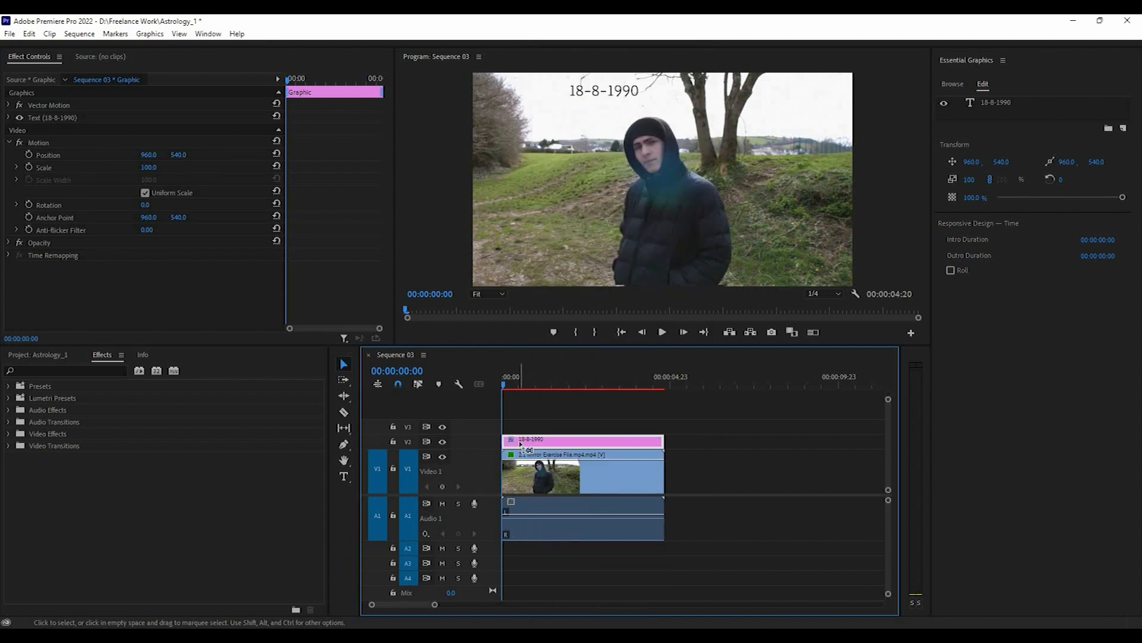
key("ctrl+v")
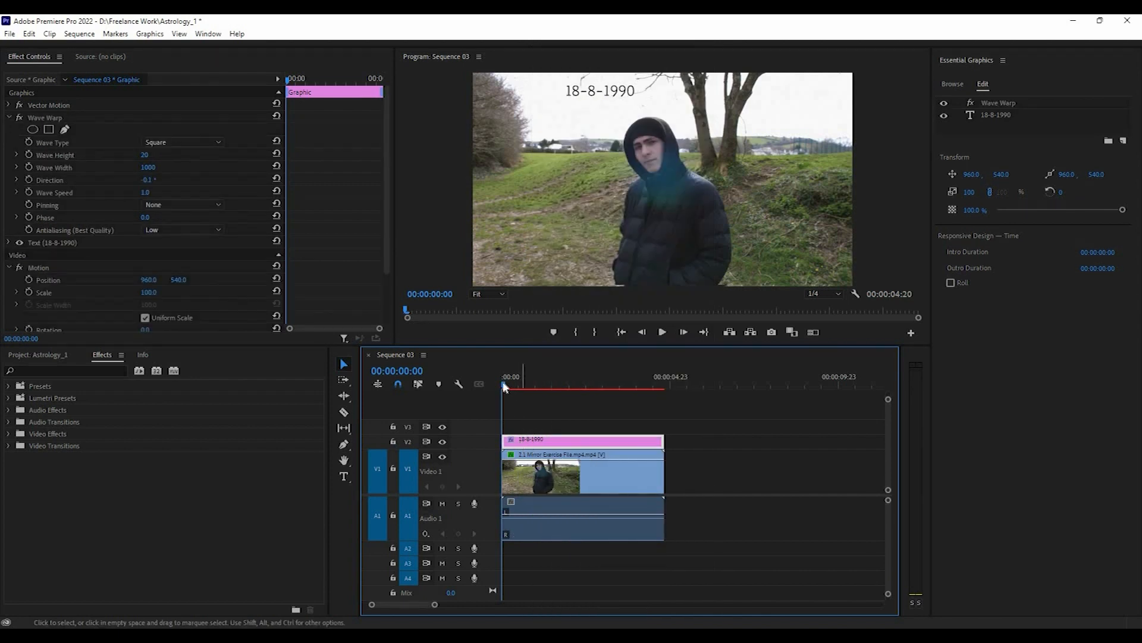
Step: Preview the Wave Warp effect on the date text by scrubbing and playing the first seconds of the sequence
left_click_drag(521, 390, 559, 414)
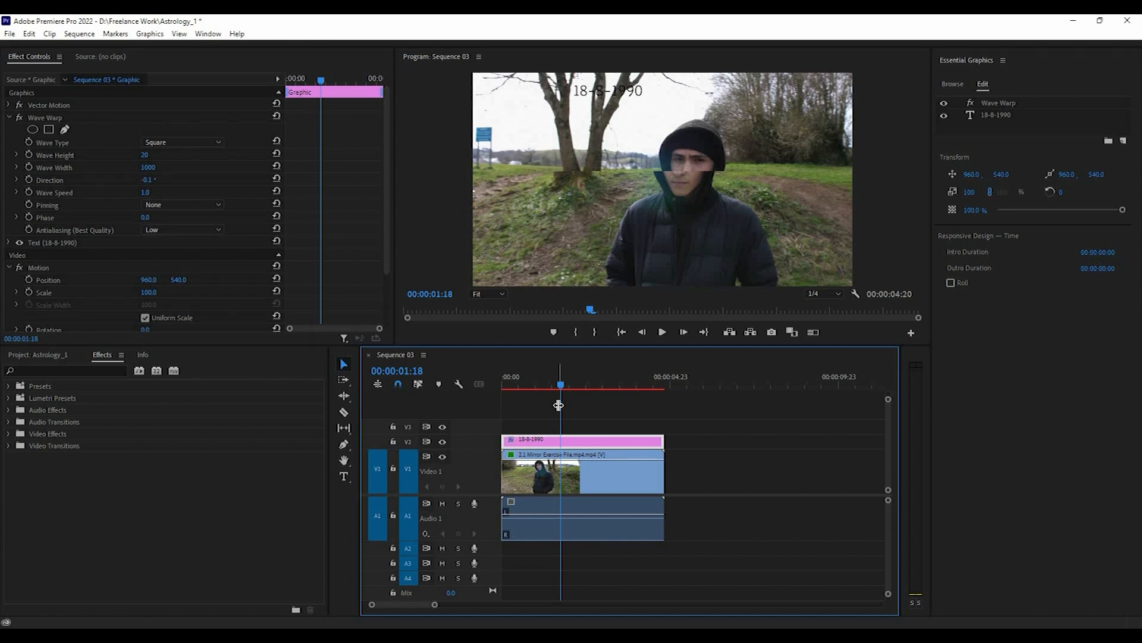
left_click(524, 381)
left_click_drag(547, 386, 524, 386)
key("space")
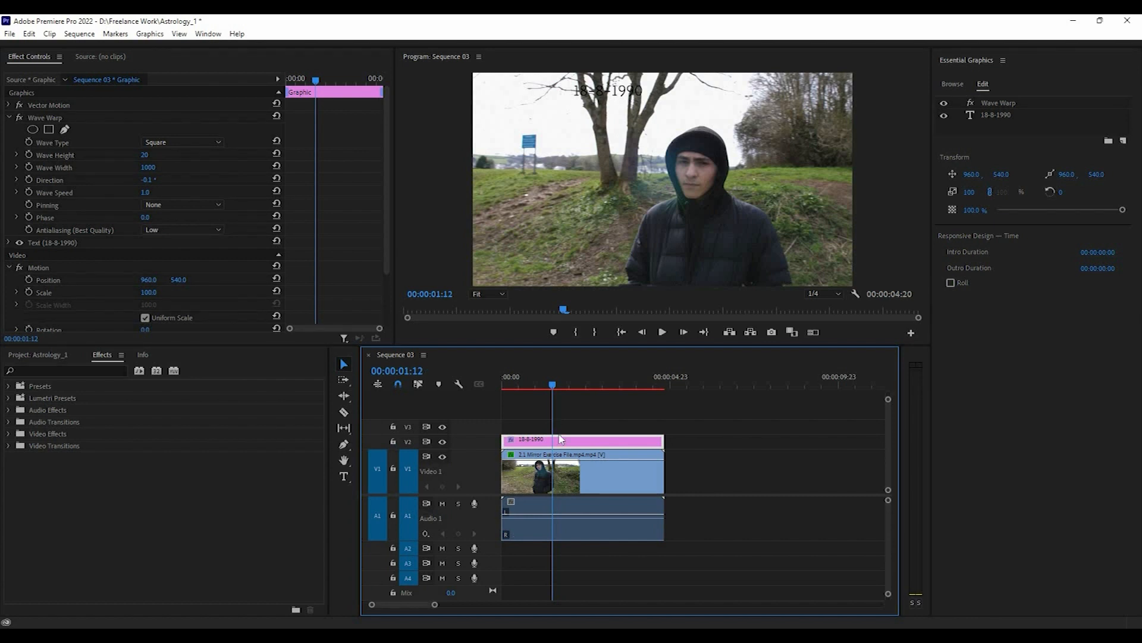
Step: Try a Wave Warp Direction of 0.0° on the date graphic and preview it in playback
scroll(120, 240, "down", 3)
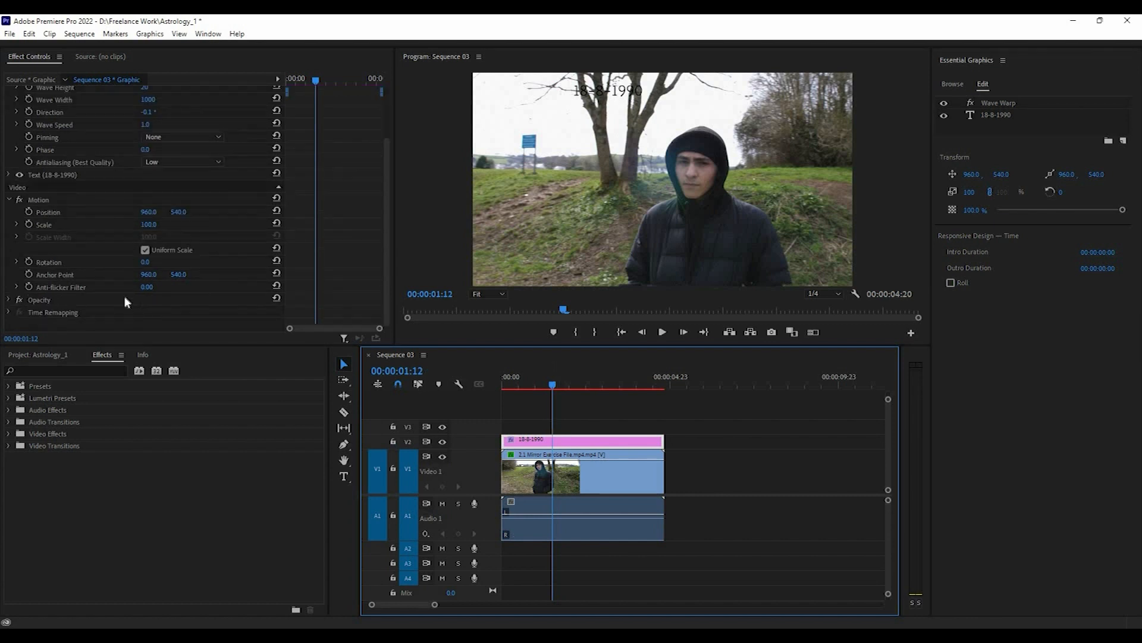
scroll(131, 185, "up", 3)
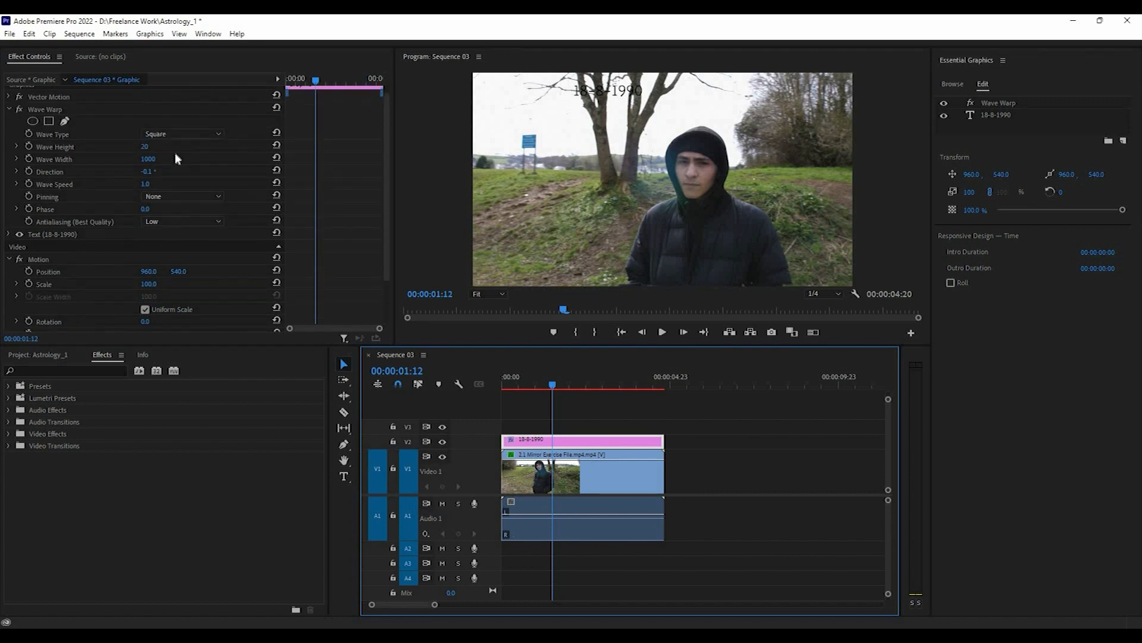
left_click(152, 172)
key("Tab")
key("shift+Tab")
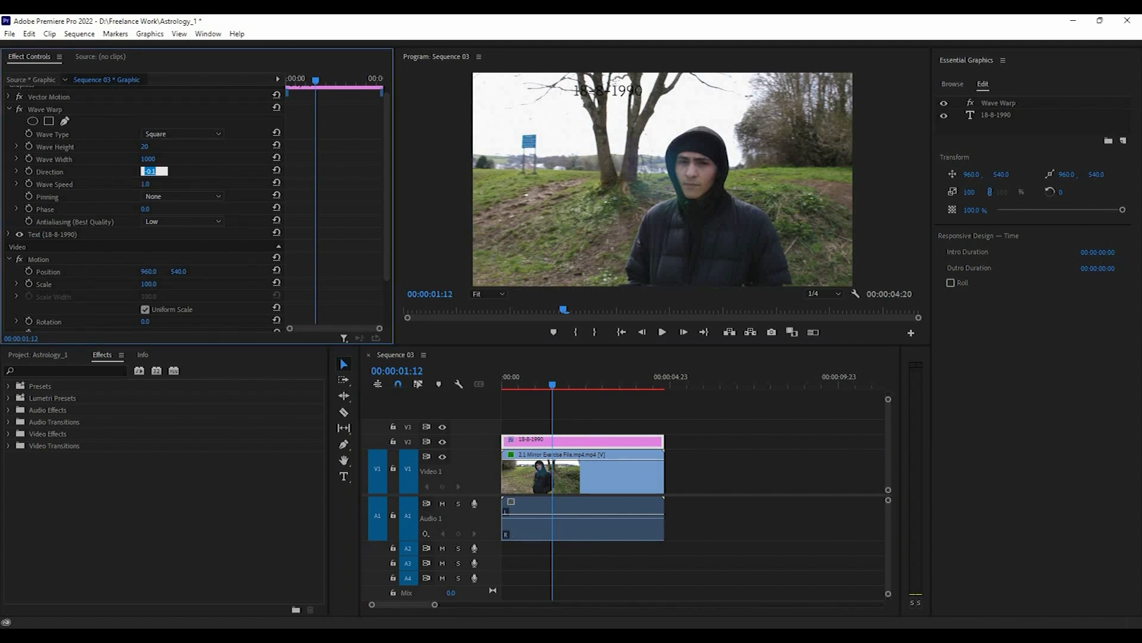
type("0")
key("Return")
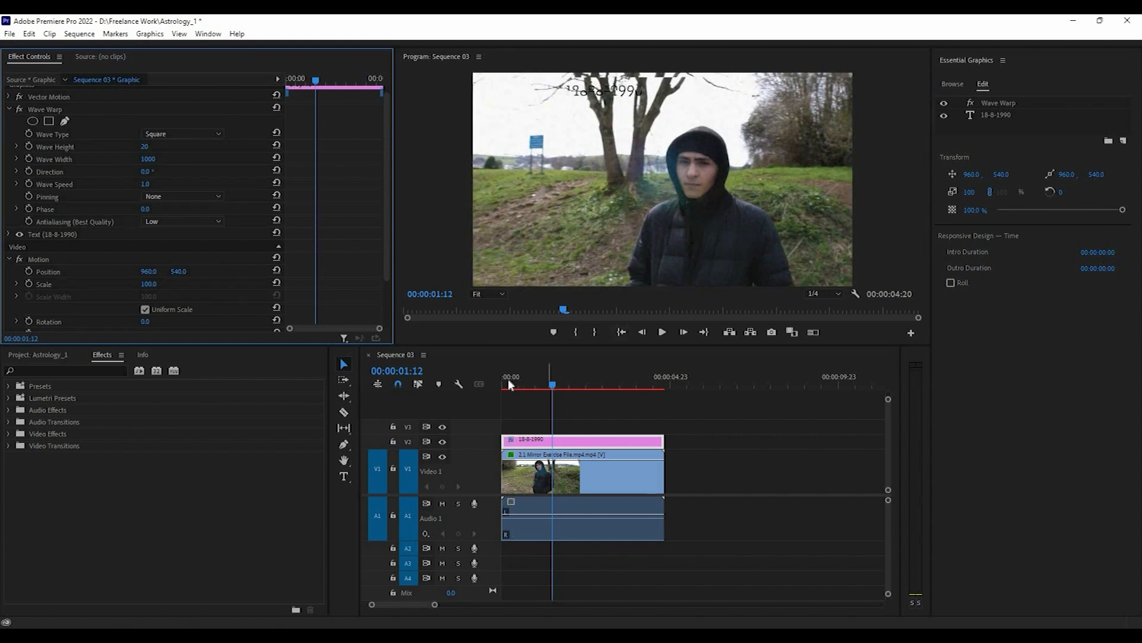
left_click(510, 385)
key("space")
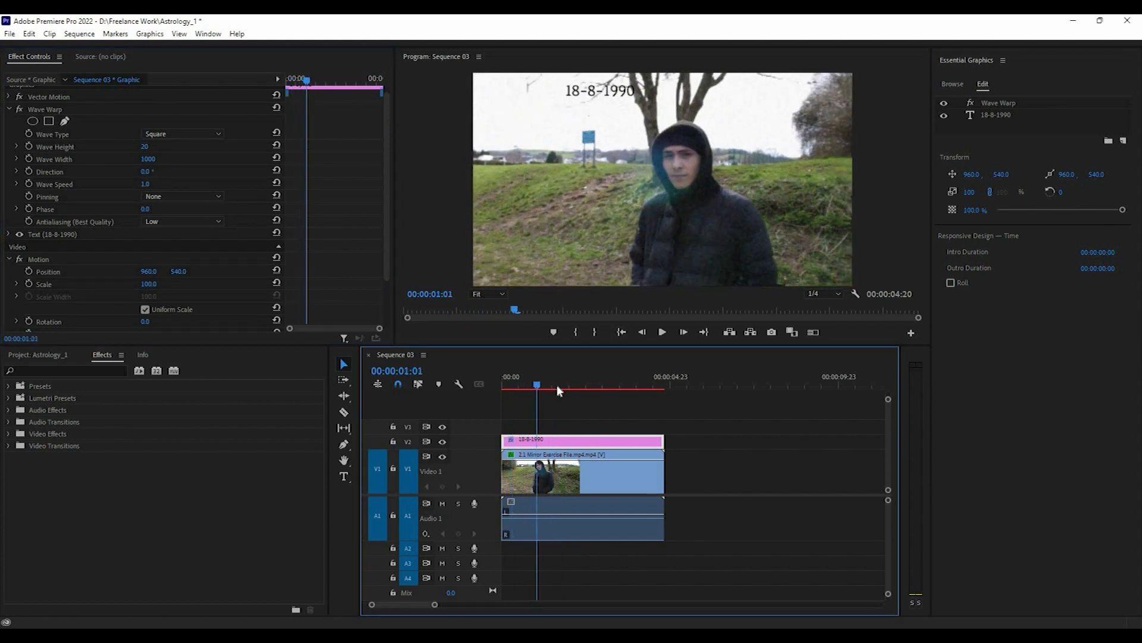
left_click_drag(538, 386, 532, 385)
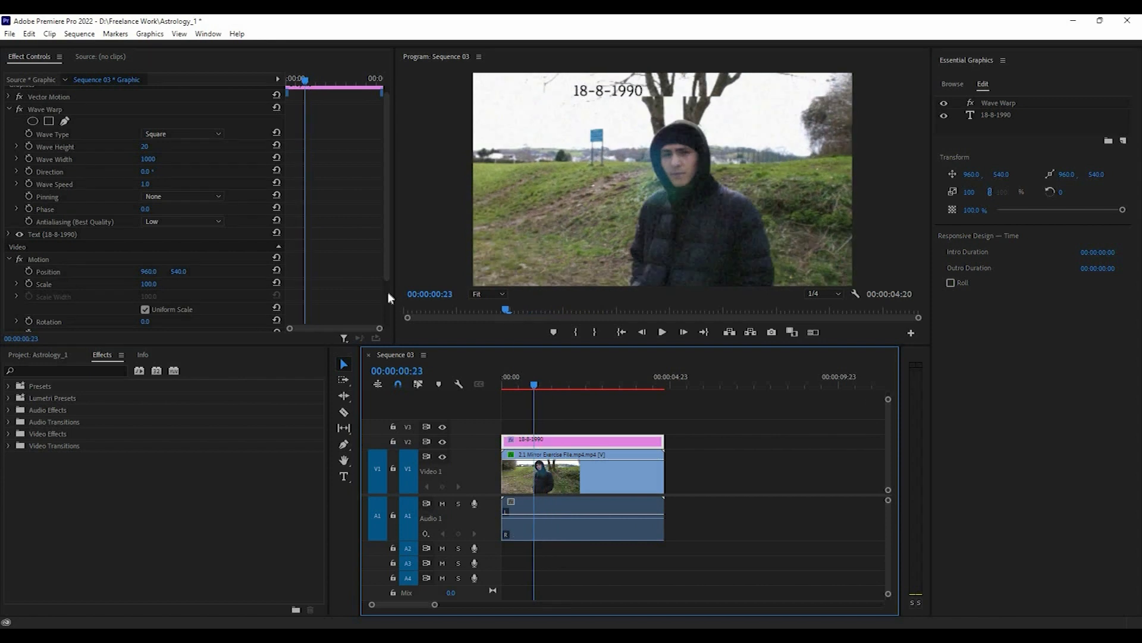
left_click_drag(162, 184, 151, 151)
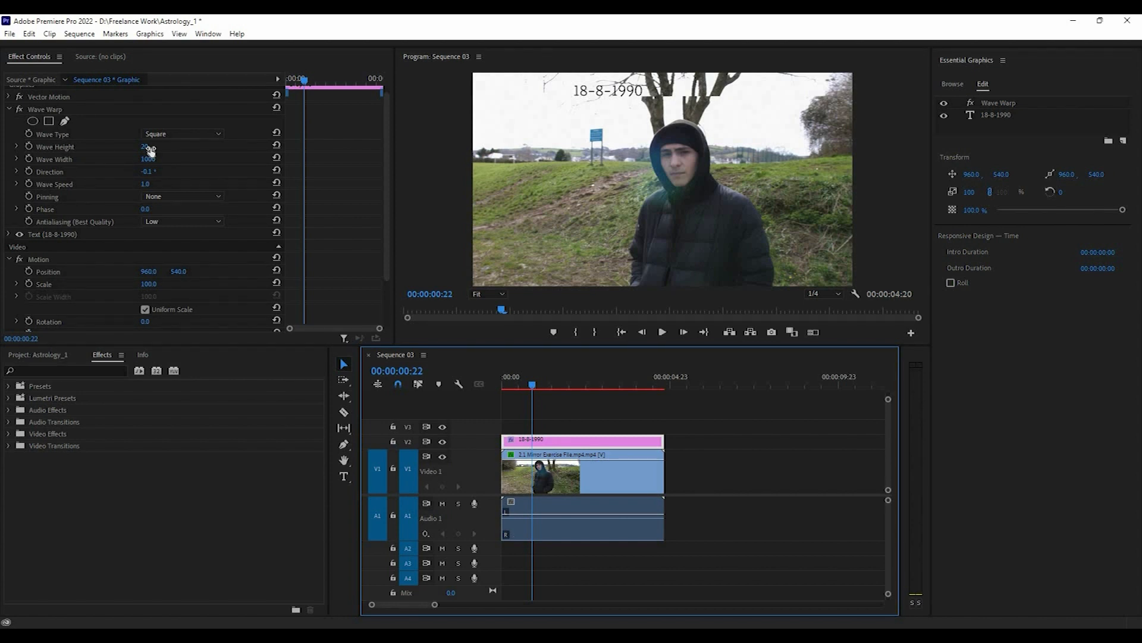
Step: Set the date graphic's Wave Warp Direction to -2.0° and scrub through the clip to check it
left_click(149, 172)
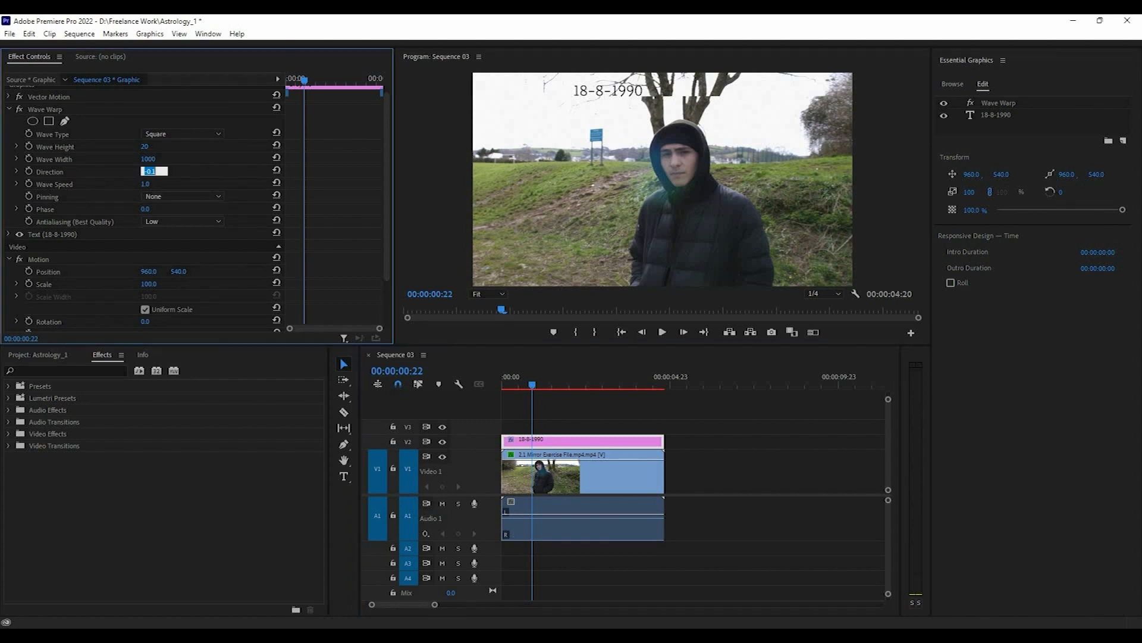
type("2")
key("Tab")
left_click_drag(517, 387, 542, 390)
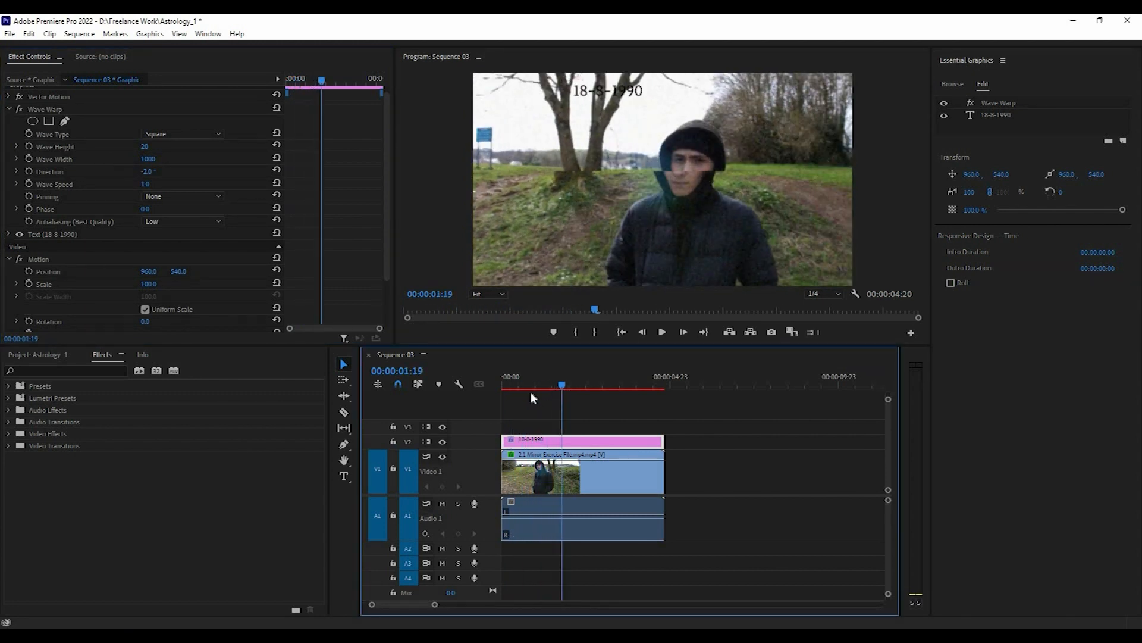
Step: Restore the date graphic's Wave Warp Direction to -0.1° and scrub through the clip again
left_click_drag(146, 172, 256, 166)
left_click(277, 171)
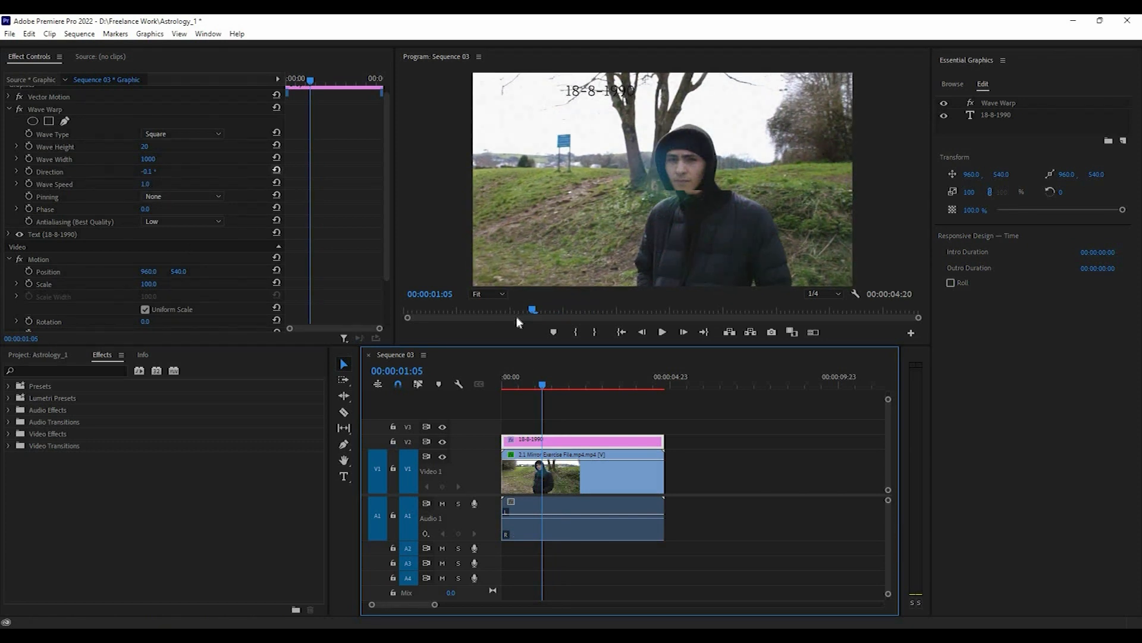
left_click_drag(523, 386, 551, 390)
key("ctrl+z")
left_click_drag(524, 394, 561, 395)
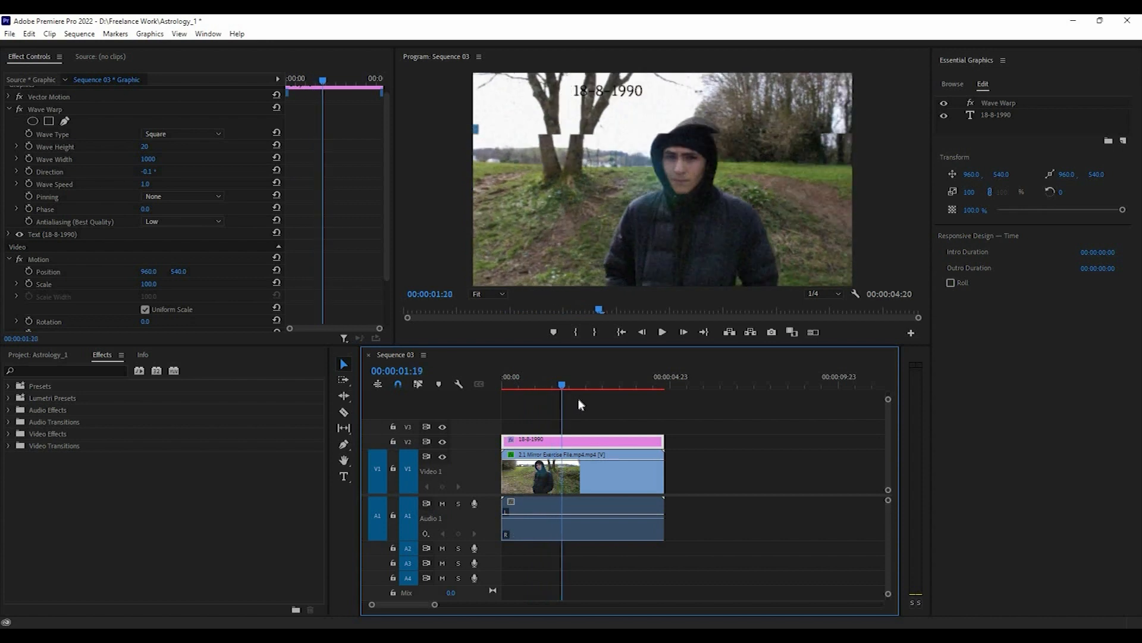
left_click(543, 403)
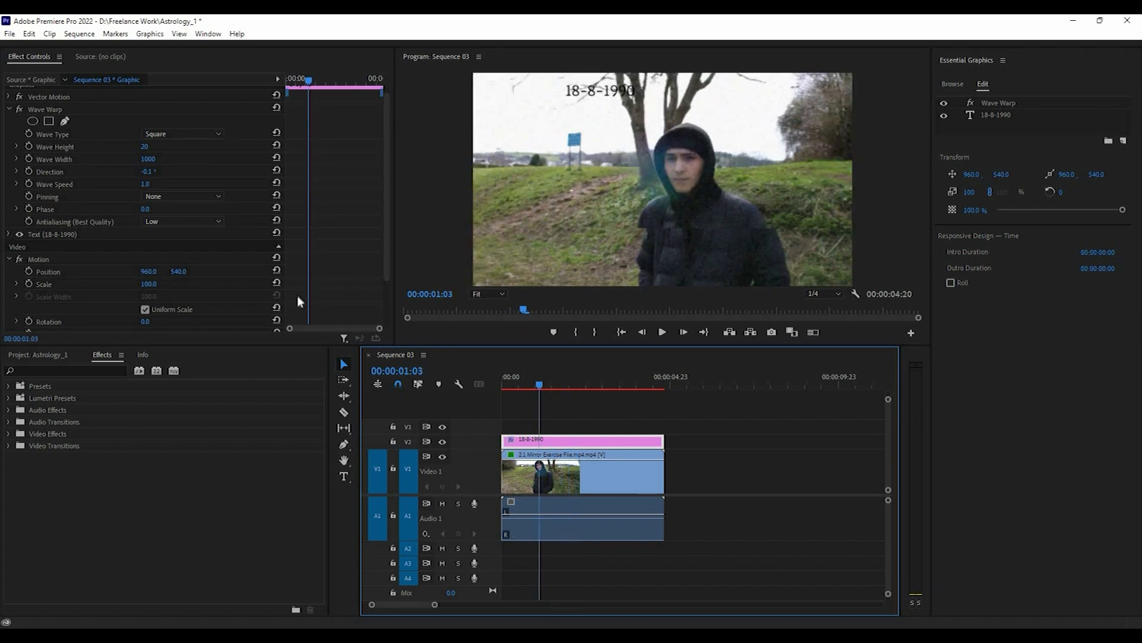
Step: Set the date graphic's Wave Speed to 0.0 and preview the still distortion in playback
left_click(145, 184)
type("0")
key("Return")
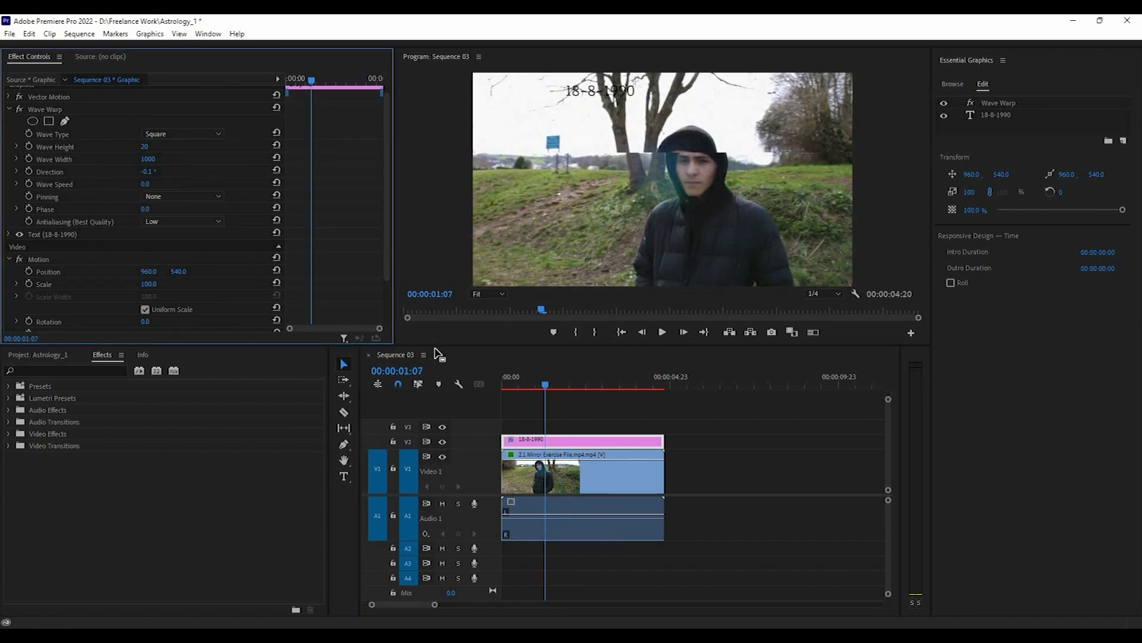
left_click(506, 391)
mouse_move(517, 399)
left_mouse_down()
mouse_move(553, 397)
mouse_move(507, 399)
left_mouse_up()
key("space")
key("space")
key("shift+Left")
key("shift+Left")
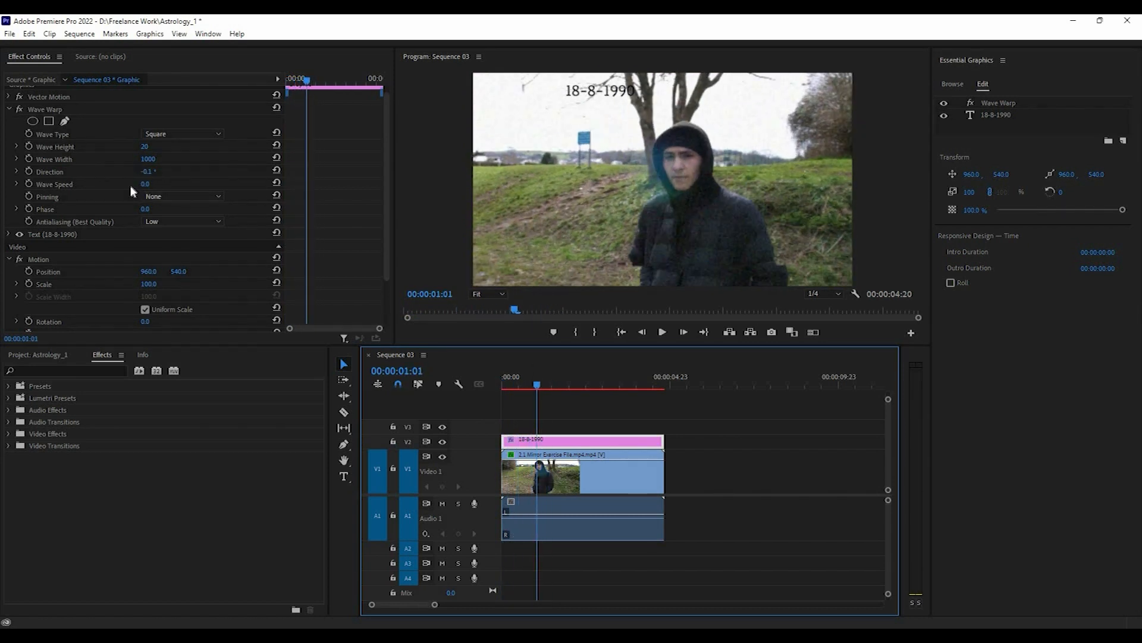
Step: Try a Wave Speed of -2.0 on the date graphic in playback, and reset the parameter to its default
left_click(168, 177)
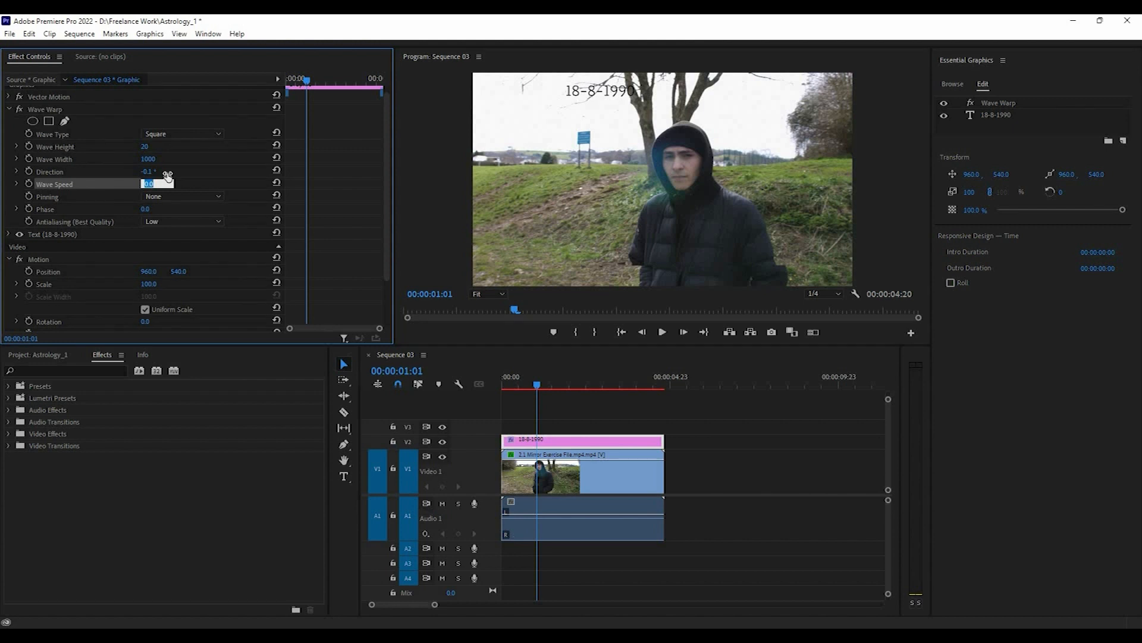
type("-2")
key("Return")
left_click_drag(527, 387, 512, 389)
key("space")
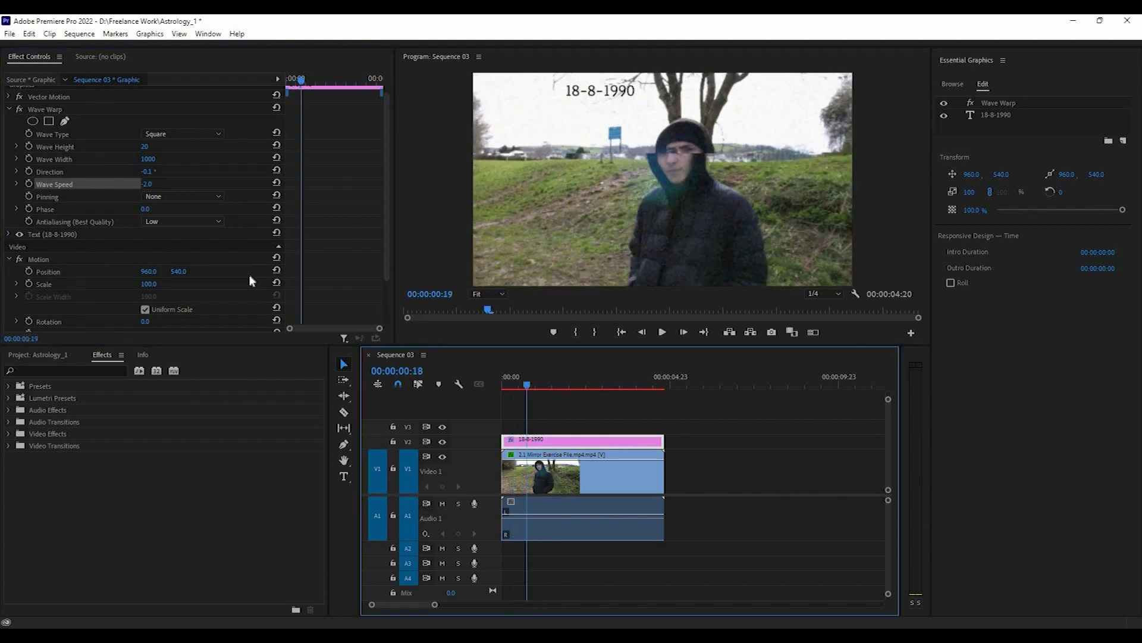
left_click(277, 183)
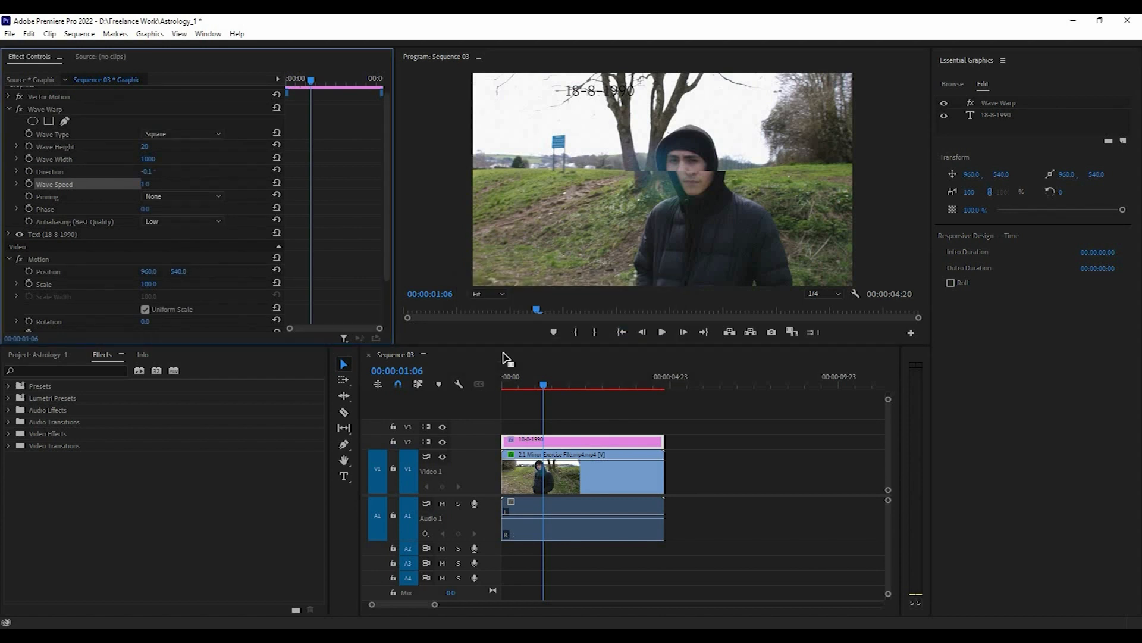
left_click_drag(546, 385, 518, 385)
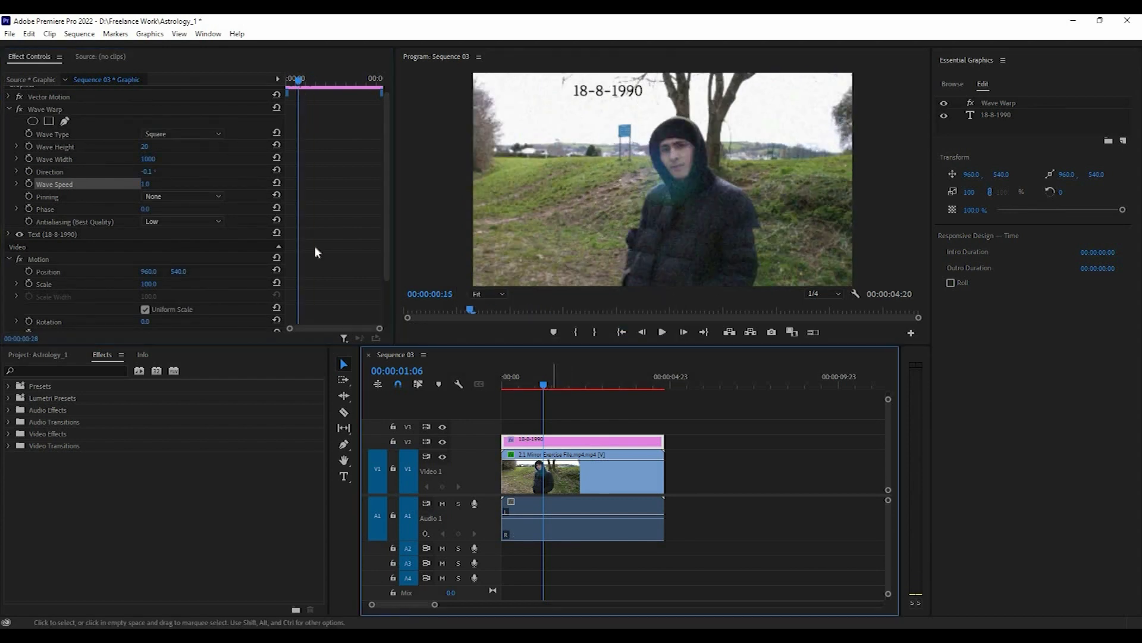
Step: Set the Wave Speed of the date graphic's Wave Warp back to 0.0 and scrub the timeline to check it
left_click(146, 184)
type("0")
key("Return")
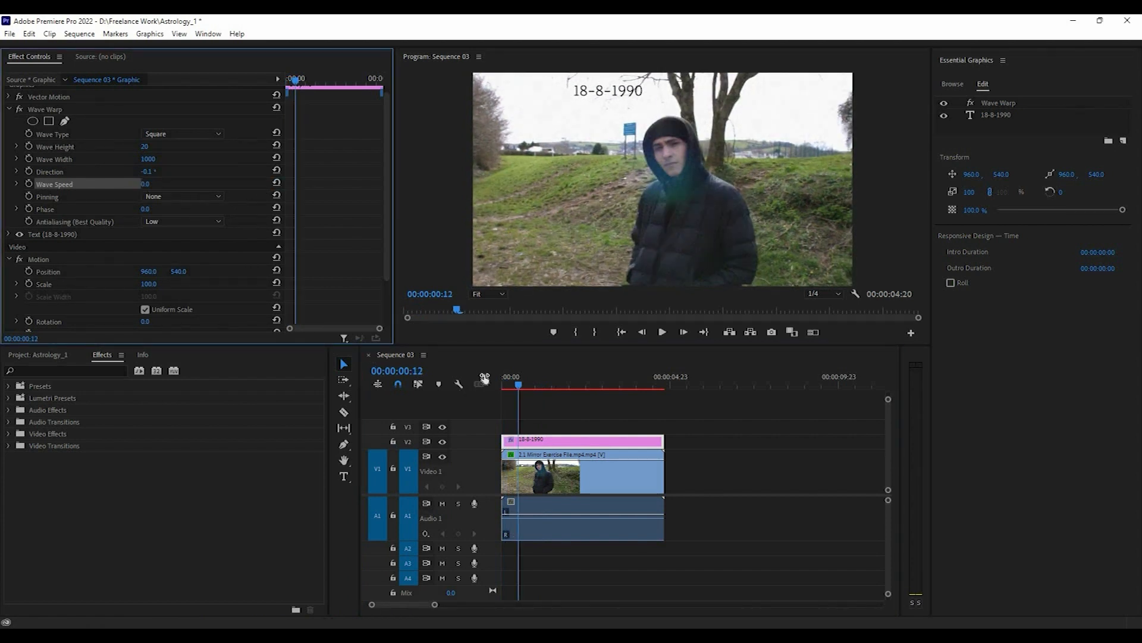
left_click(509, 393)
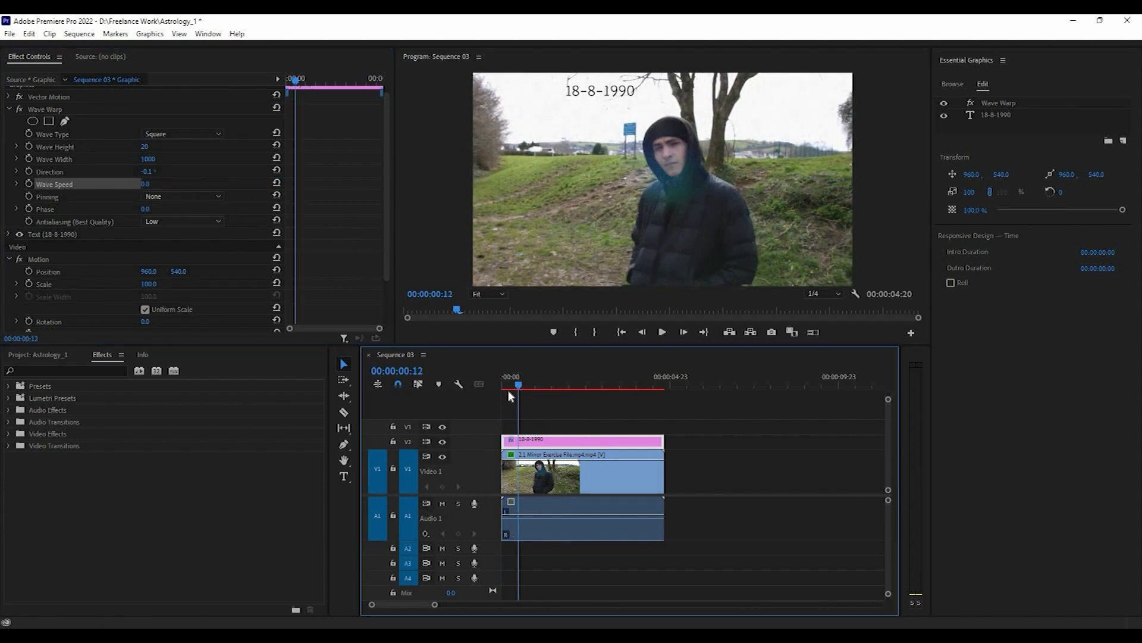
left_click(551, 387)
left_click_drag(542, 388, 547, 388)
Step: Set the date graphic's Wave Speed to 0.1 and play back the clip to check the movement
left_click(146, 183)
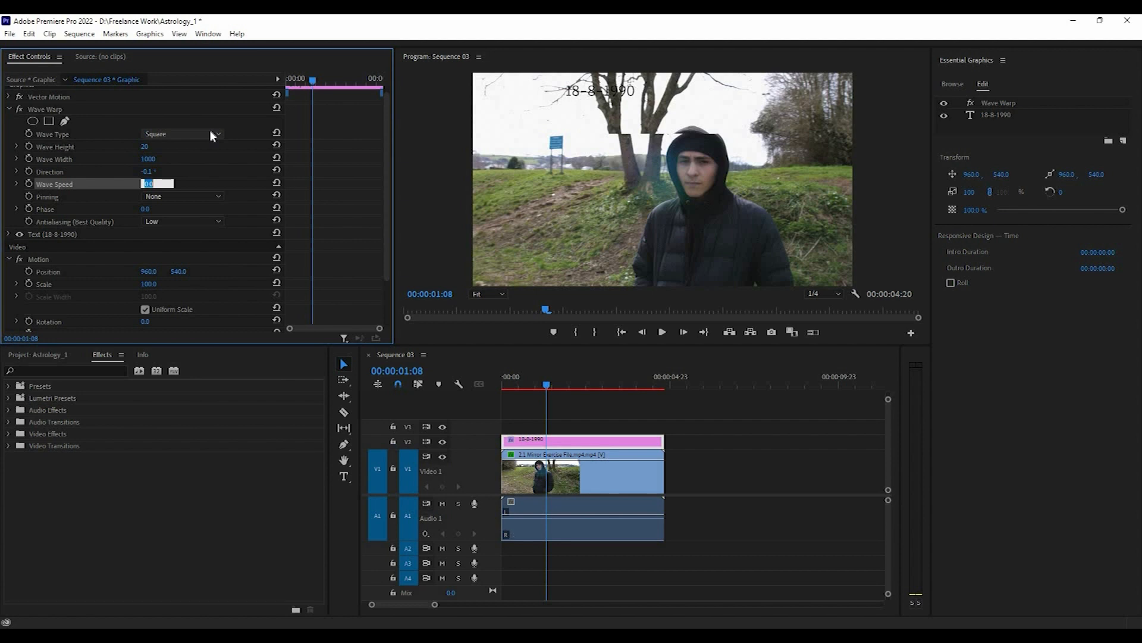
type("0-")
type(".1")
key("Return")
left_click(516, 388)
key("space")
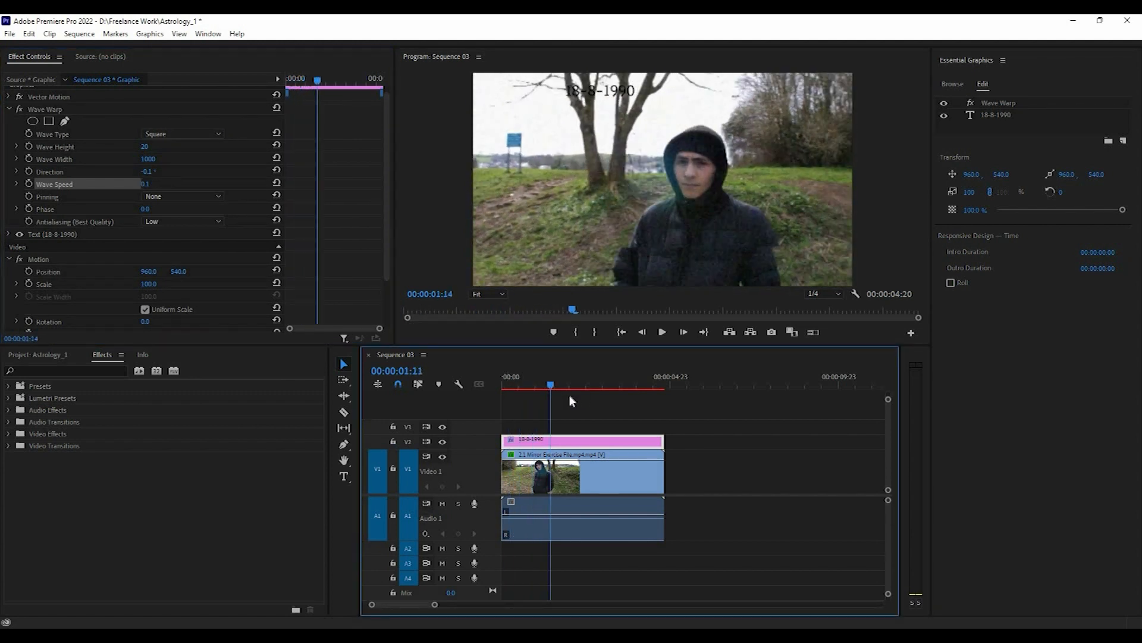
key("space")
Step: Set the date graphic's Wave Speed to -0.1 and review the result by scrubbing and playback
left_click(146, 184)
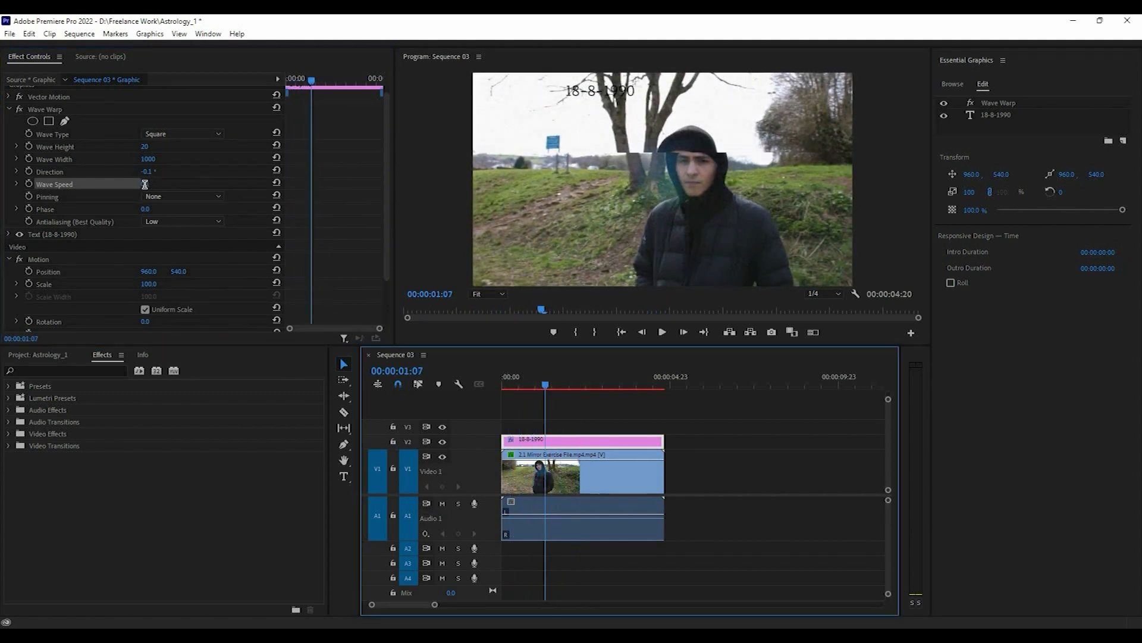
type("-0.1")
key("Return")
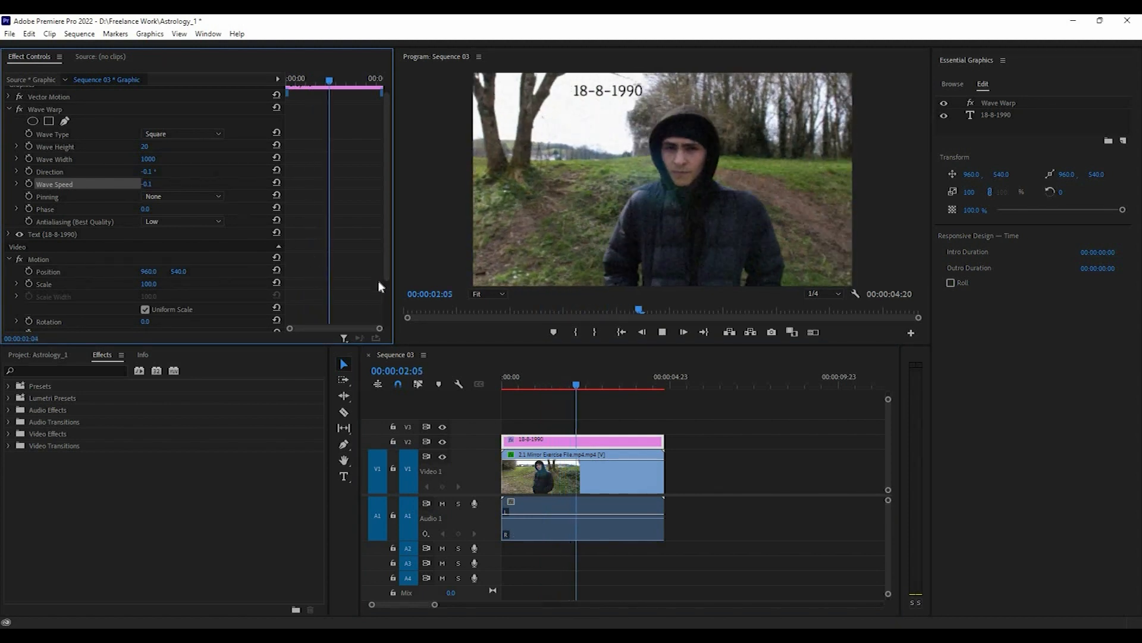
key("space")
left_click_drag(527, 393, 548, 393)
key("space")
key("space")
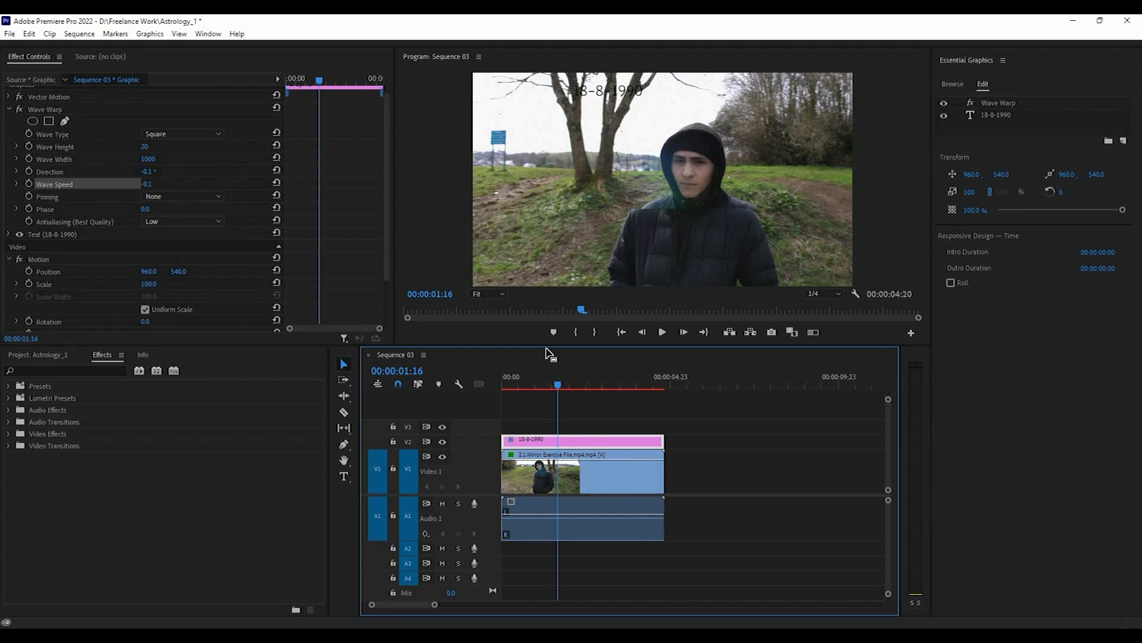
left_click(71, 371)
type("BLI")
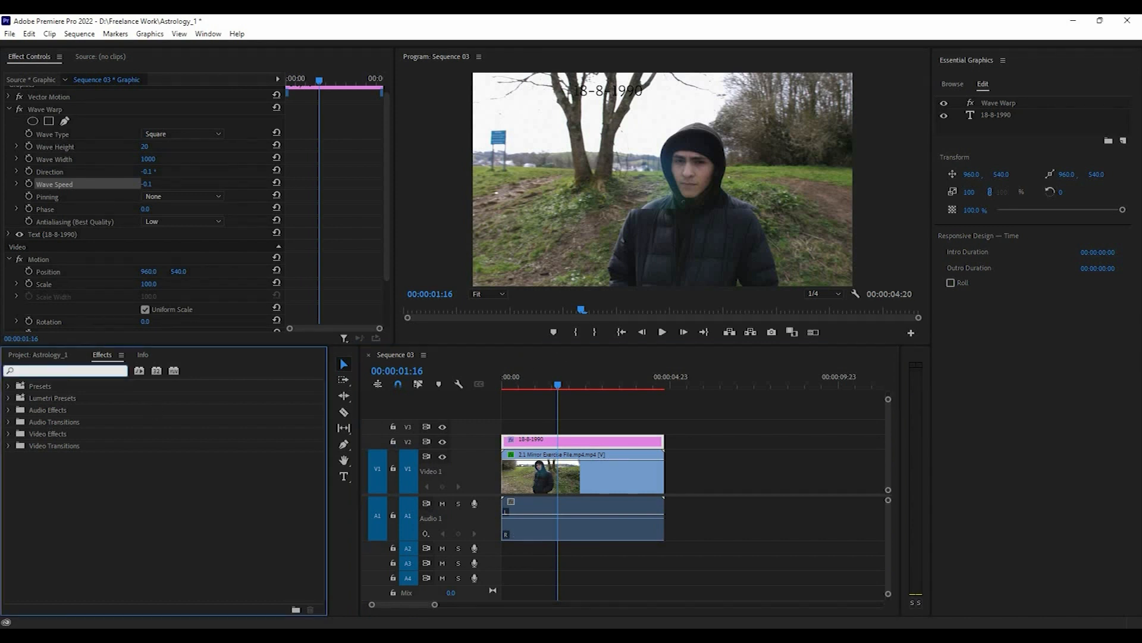
key("BackSpace")
type("U")
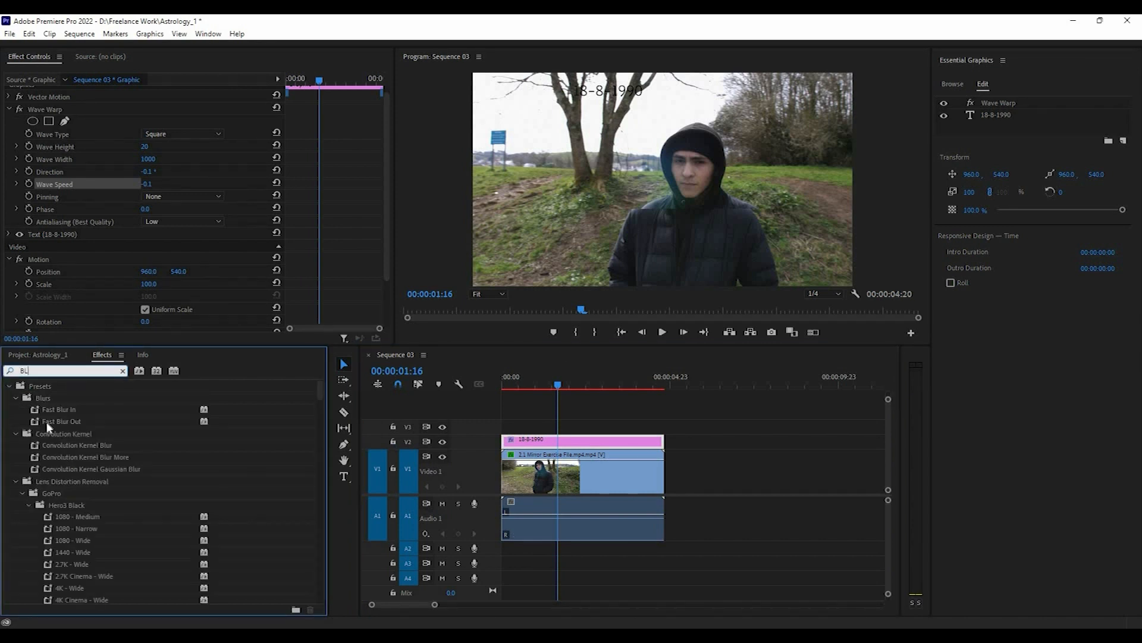
scroll(100, 514, "down", 5)
scroll(104, 520, "down", 5)
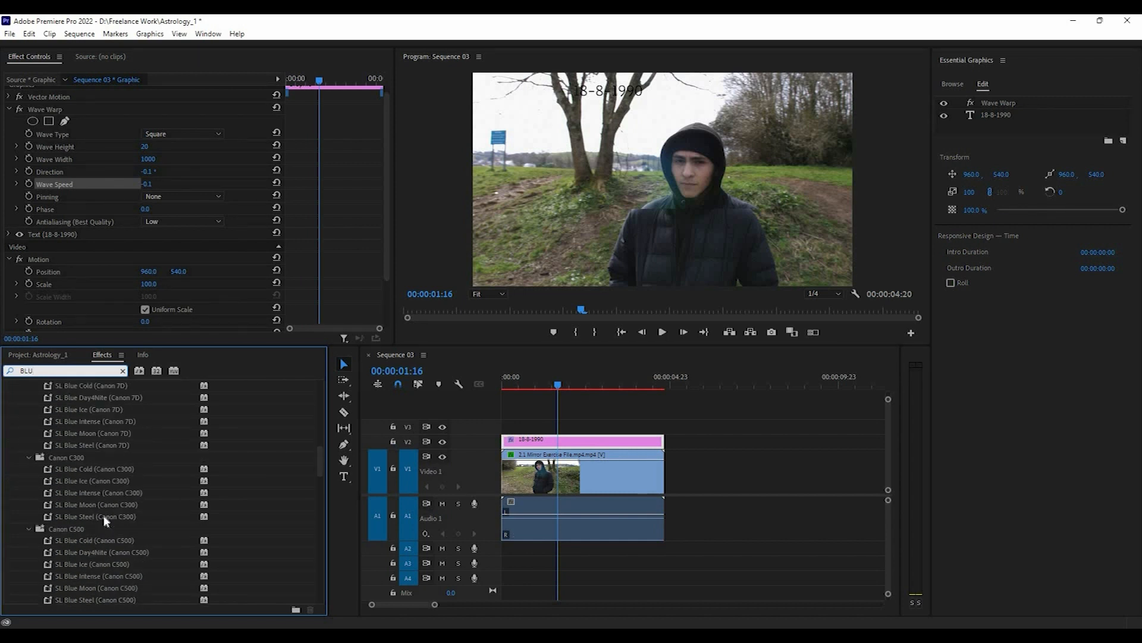
type("R")
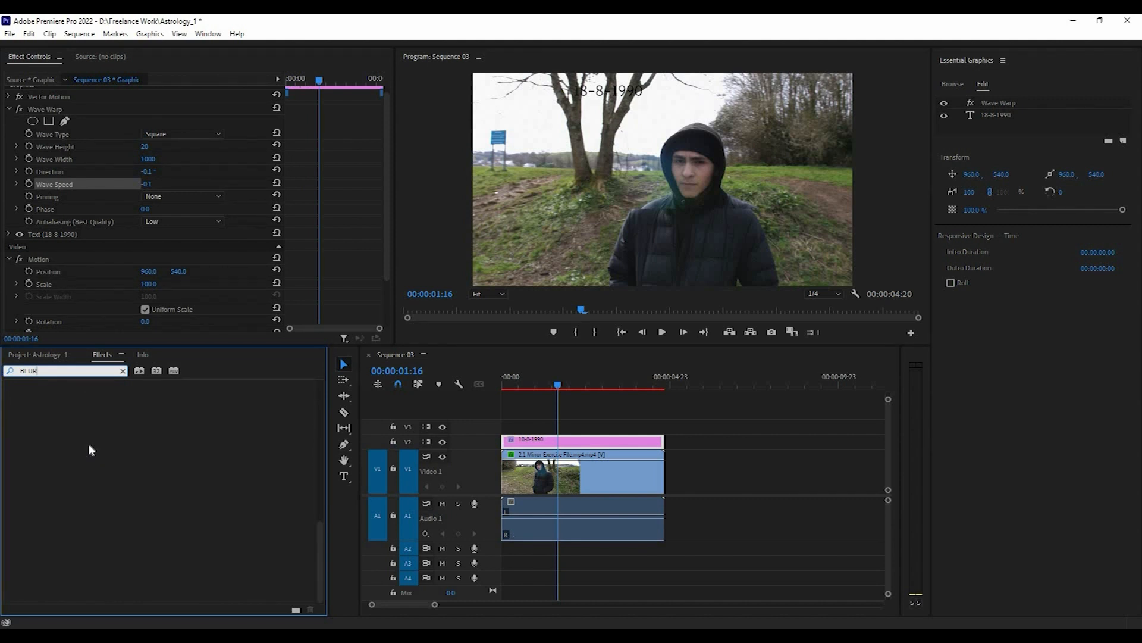
key("BackSpace")
key("BackSpace")
key("BackSpace")
key("BackSpace")
key("Caps_Lock")
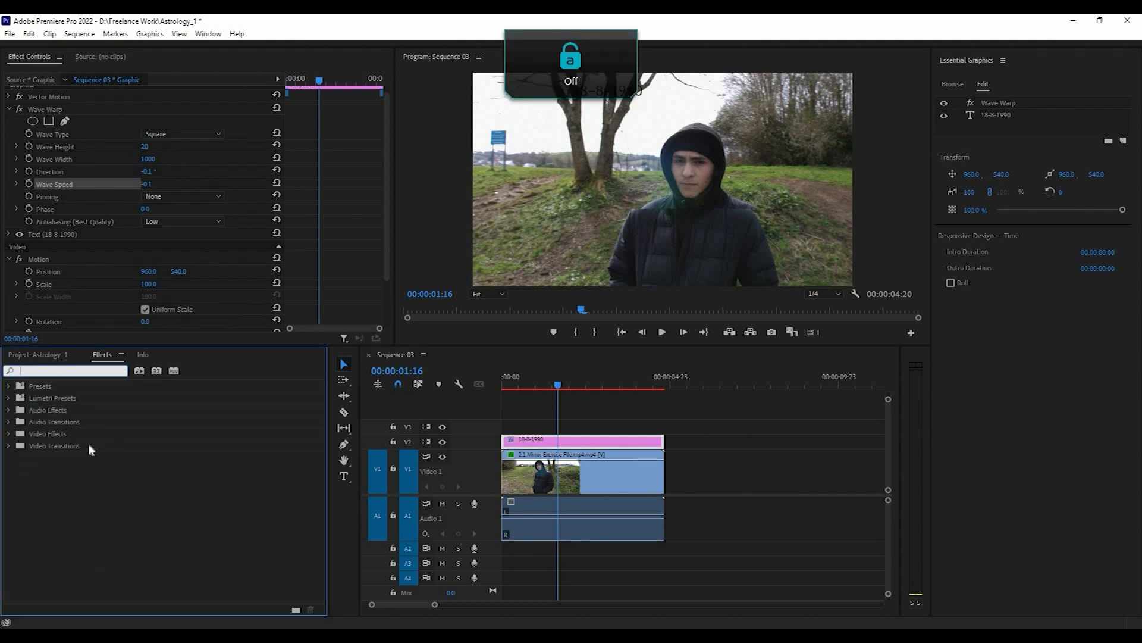
Step: Search the effects for "blur" and apply Gaussian Blur to the 18-8-1990 date graphic
type("bl")
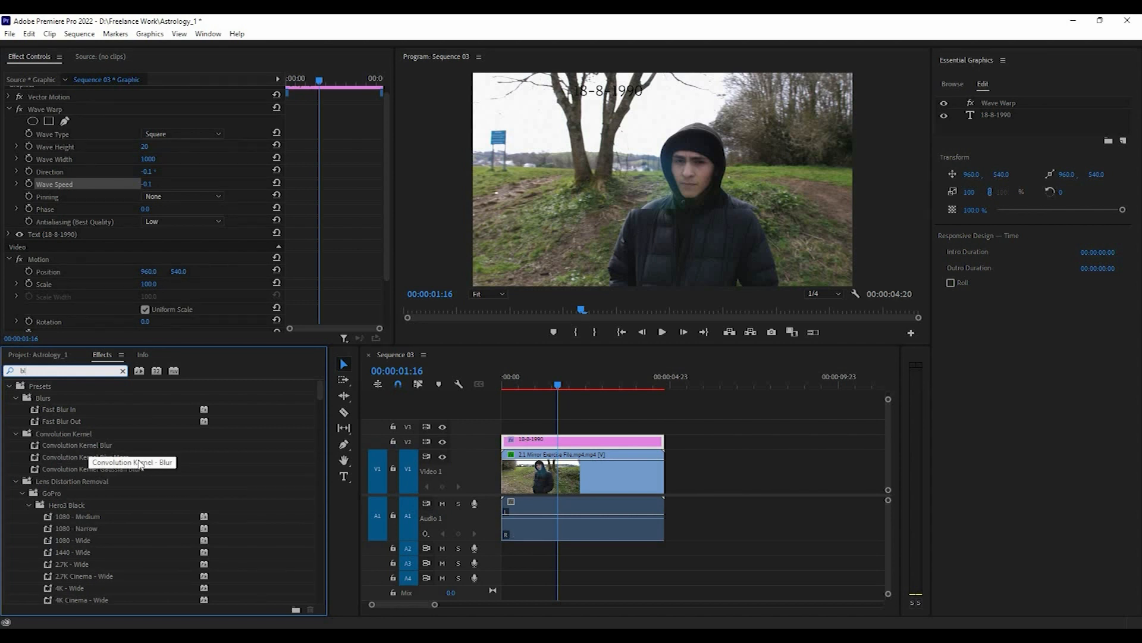
type("ur")
scroll(90, 544, "down", 2)
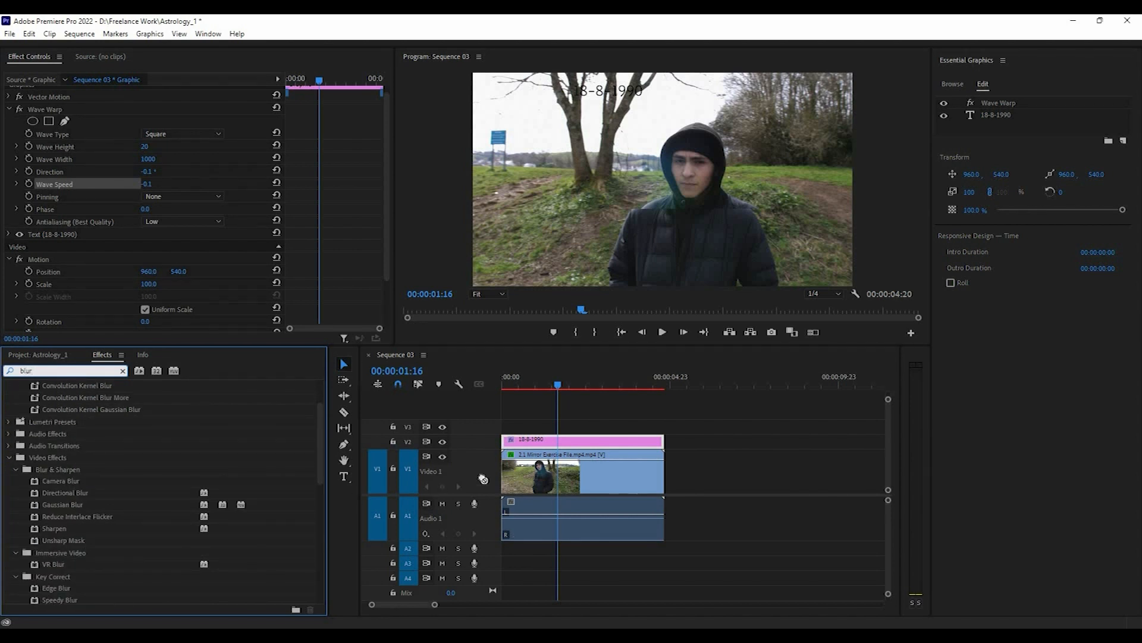
left_click(82, 505)
left_click_drag(485, 158, 485, 157)
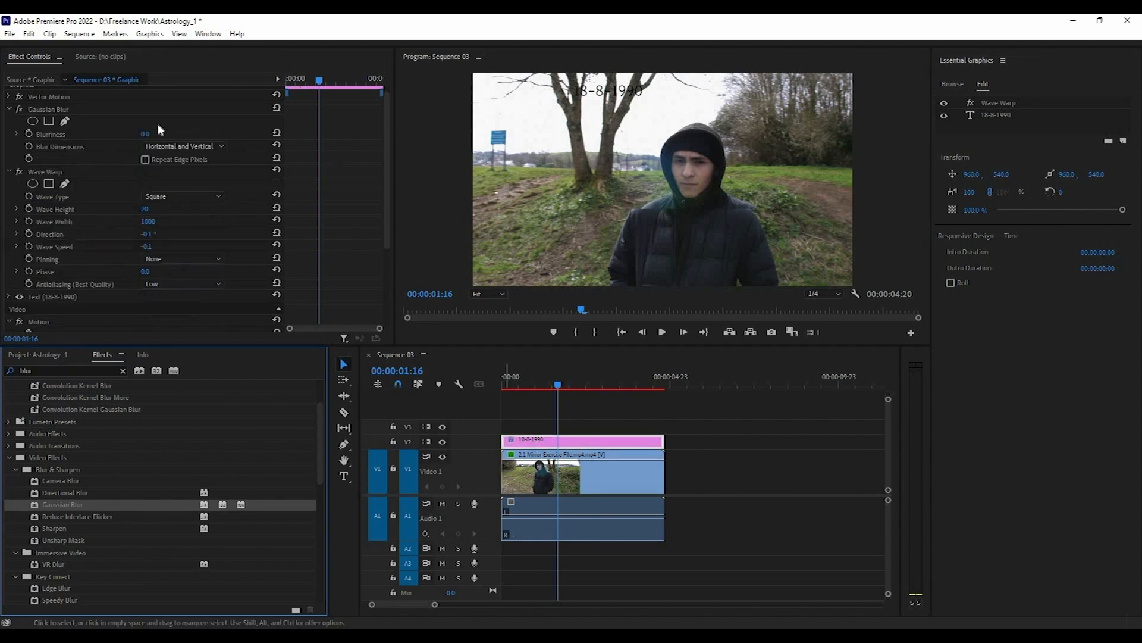
Step: Try Blurriness values of 7.0 and 5.0 on the date graphic's Gaussian Blur, and undo the last change
left_click_drag(145, 134, 156, 141)
left_click(150, 134)
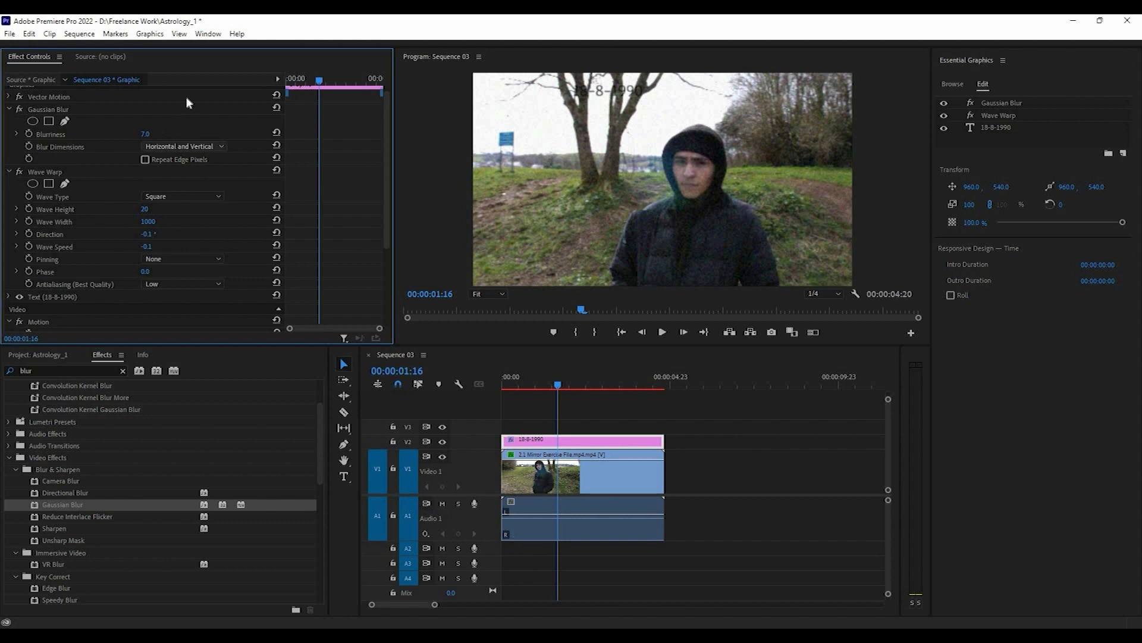
type("5")
key("Return")
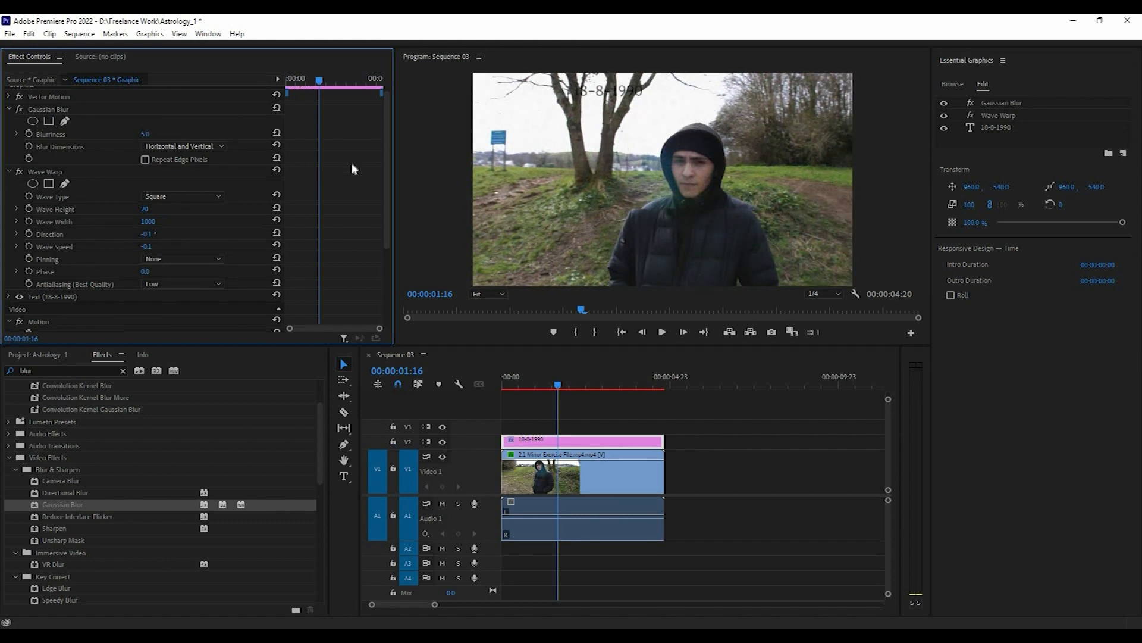
key("ctrl+z")
Step: Apply Gaussian Blur to the video clip on V1 with a Blurriness of 4.0, and play the sequence from the start
left_click_drag(134, 502, 455, 426)
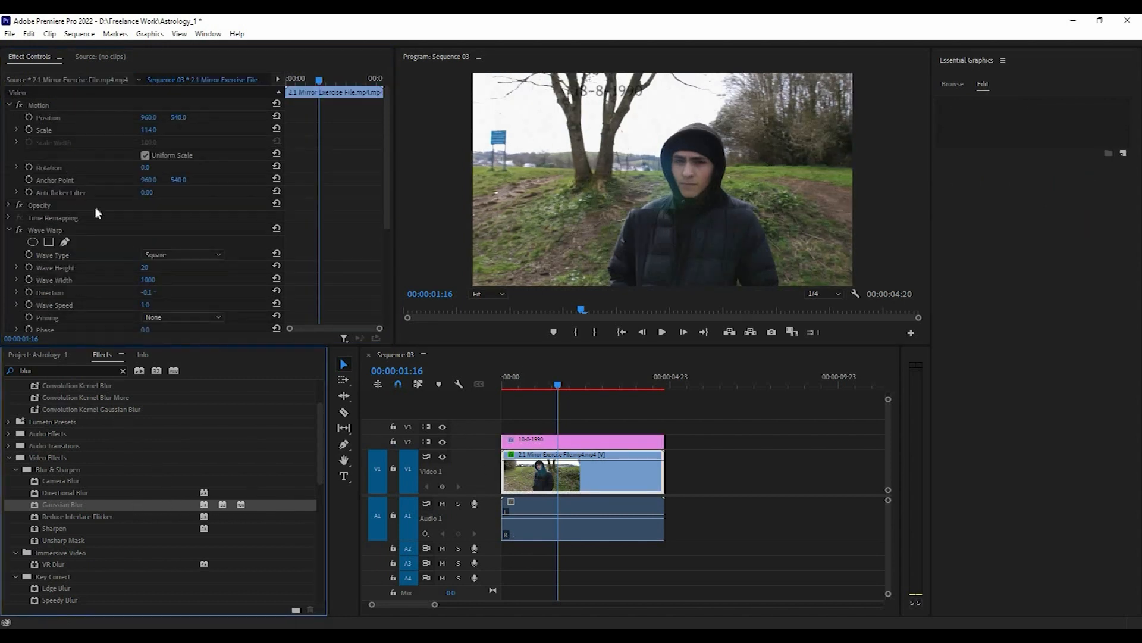
scroll(141, 230, "down", 7)
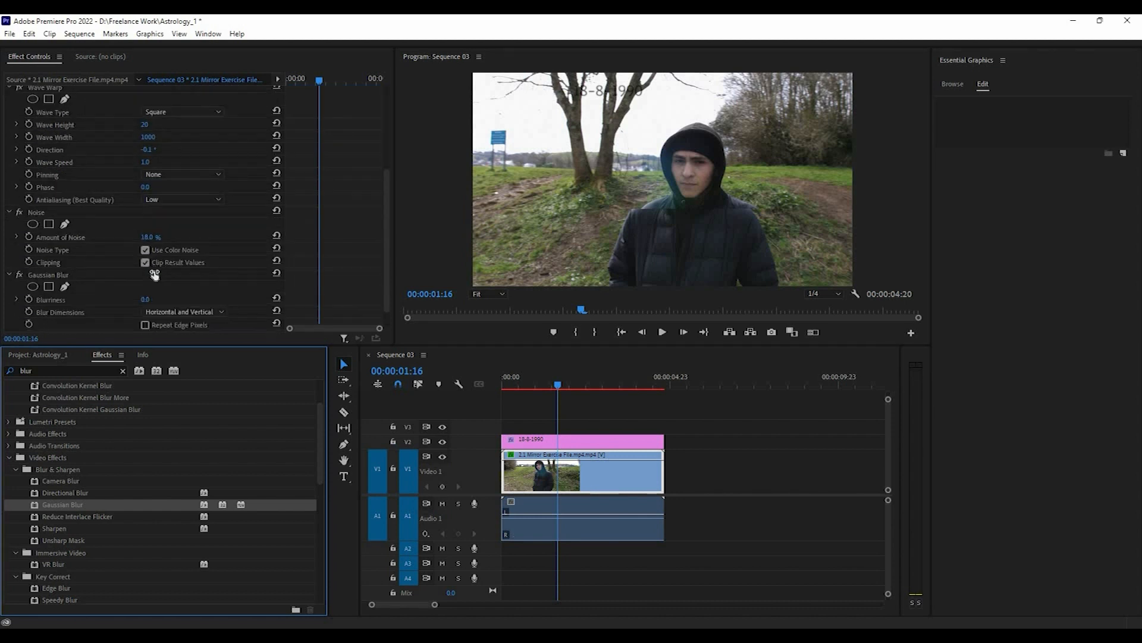
left_click(145, 274)
type("4")
key("Return")
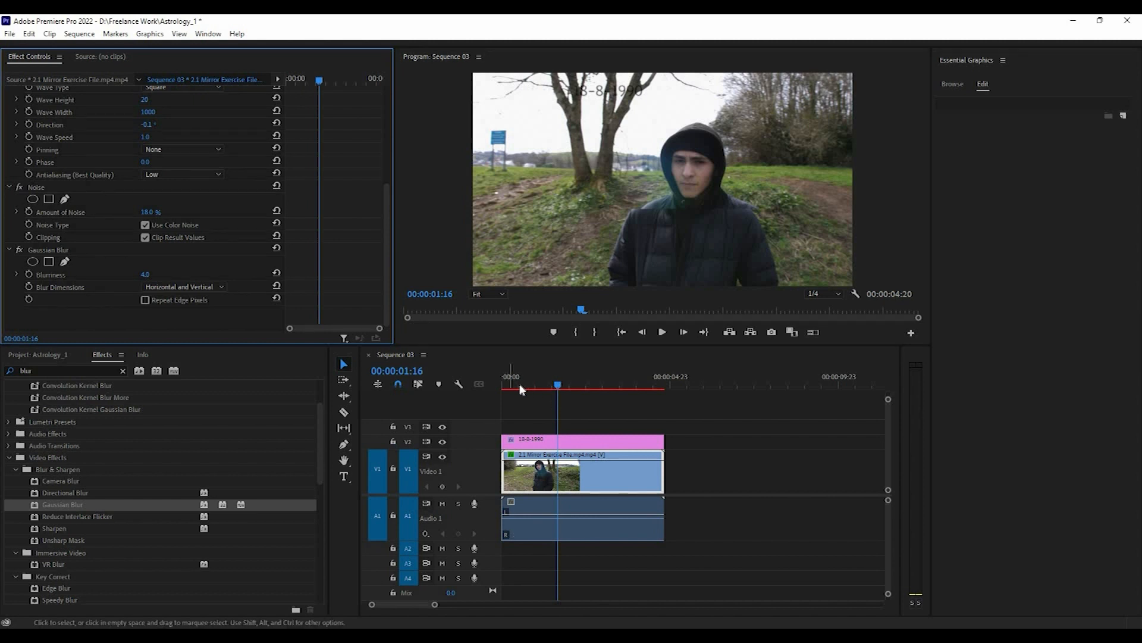
left_click(504, 384)
key("space")
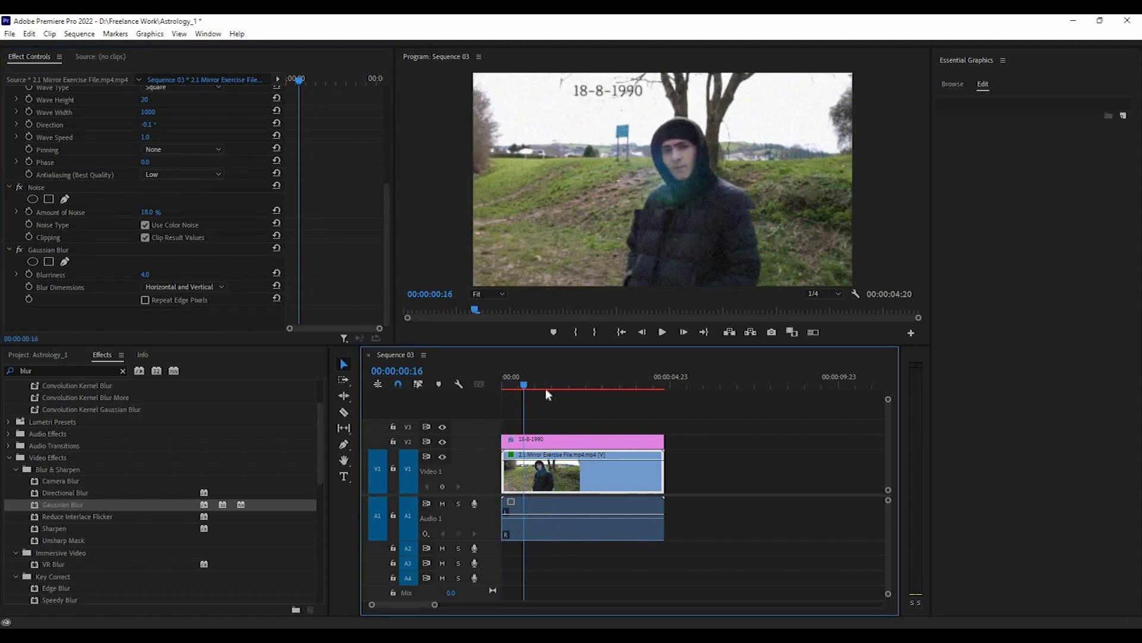
key("space")
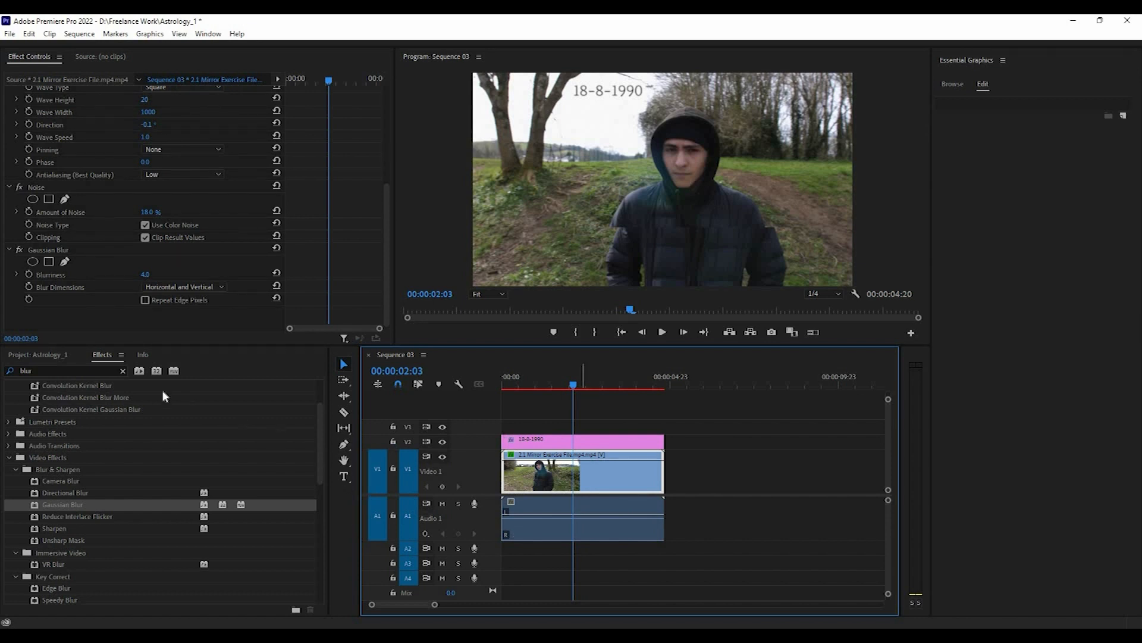
Step: Create a black (000000) color matte in the project at 1920 × 1080 and 23.976 fps, keeping the default name
left_click(123, 371)
left_click(49, 360)
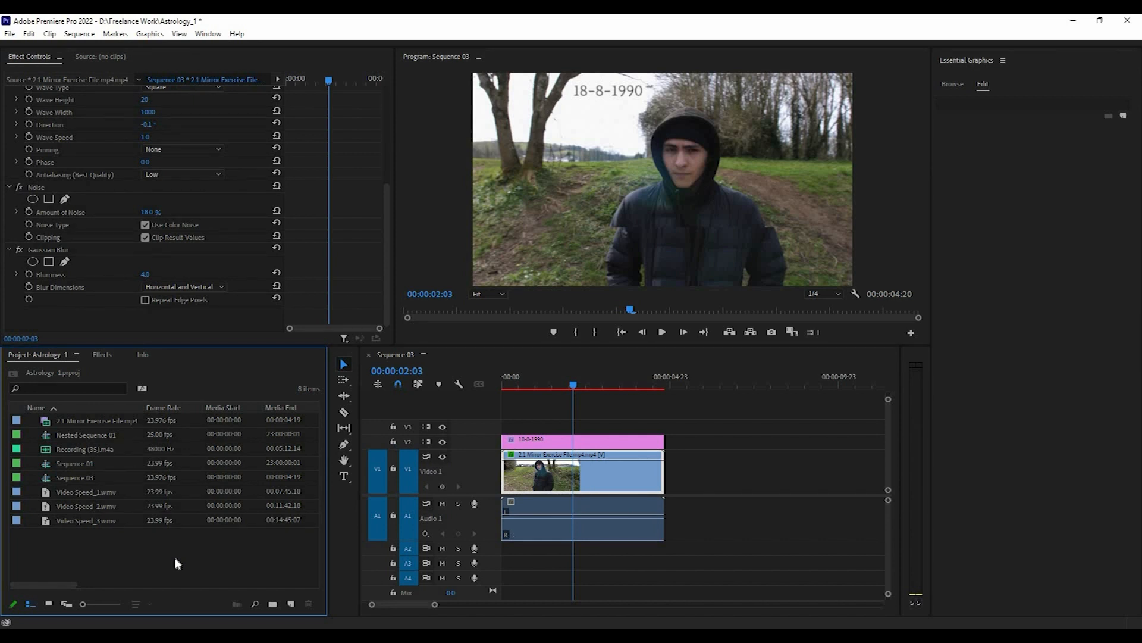
left_click(291, 604)
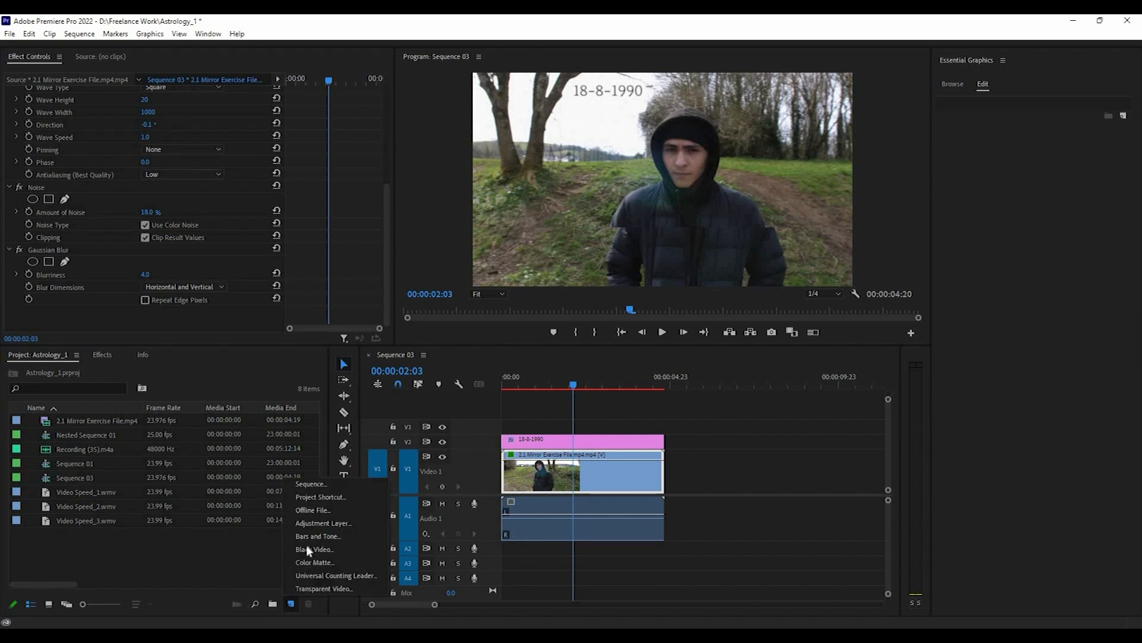
left_click(342, 562)
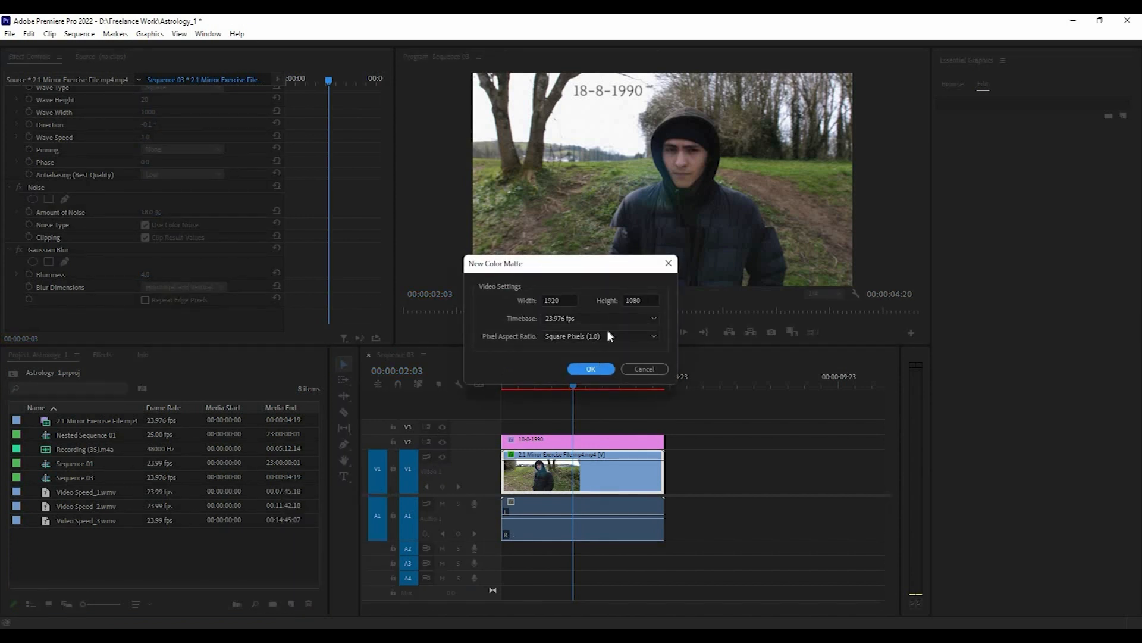
left_click(594, 370)
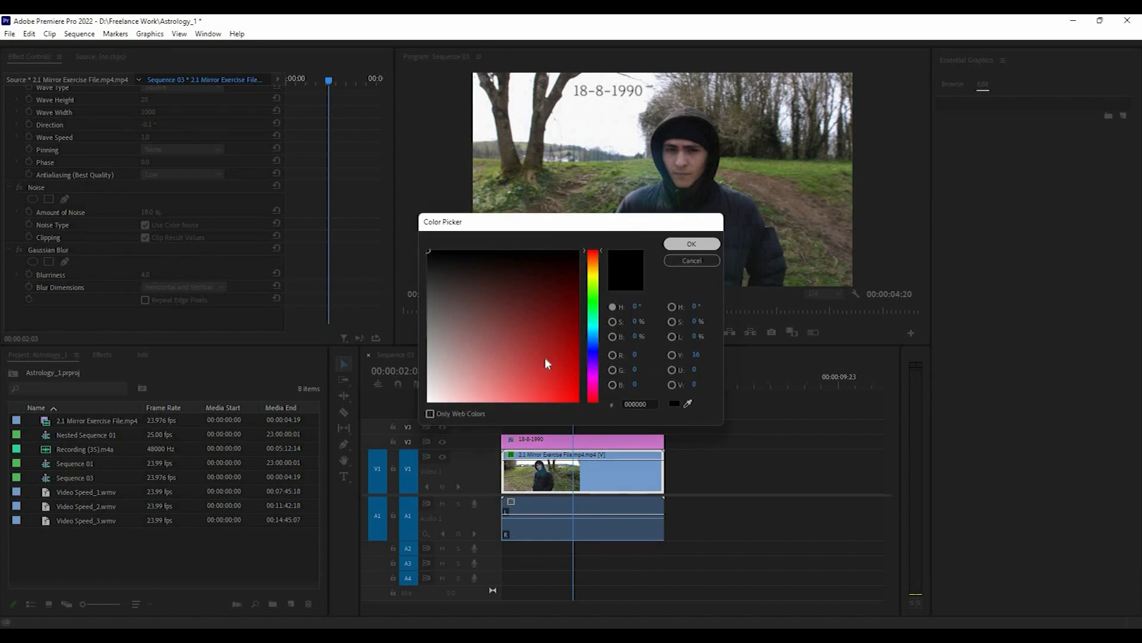
left_click(690, 244)
left_click(541, 348)
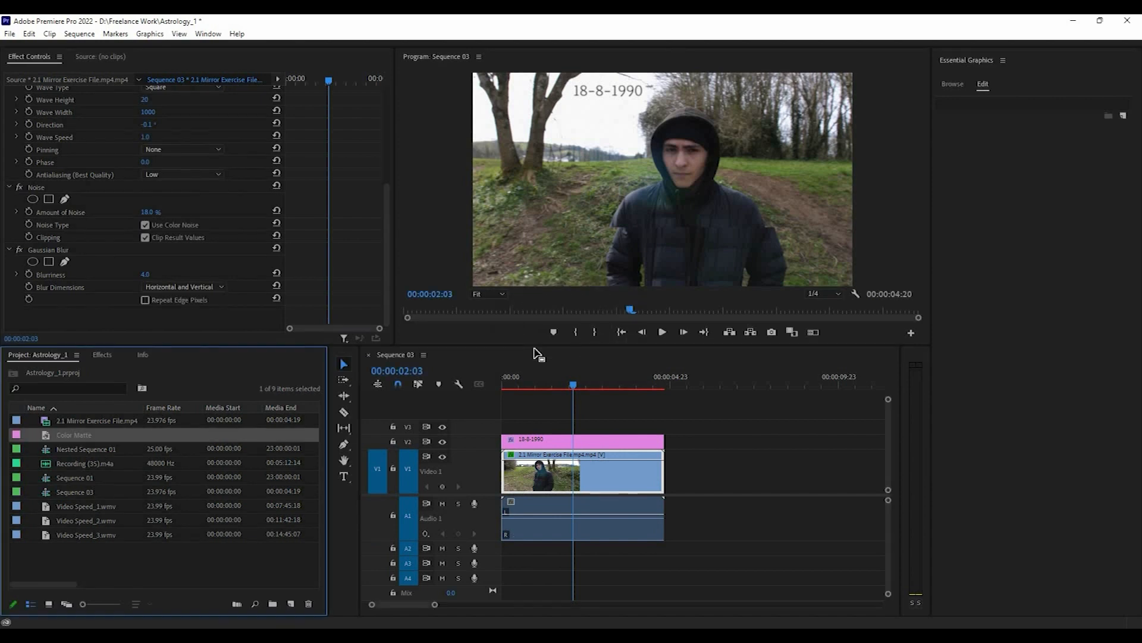
Step: Place the color matte on V3 spanning the full length of the video clip, and apply the Crop effect to it
left_click_drag(136, 442, 497, 427)
left_click_drag(665, 426, 664, 426)
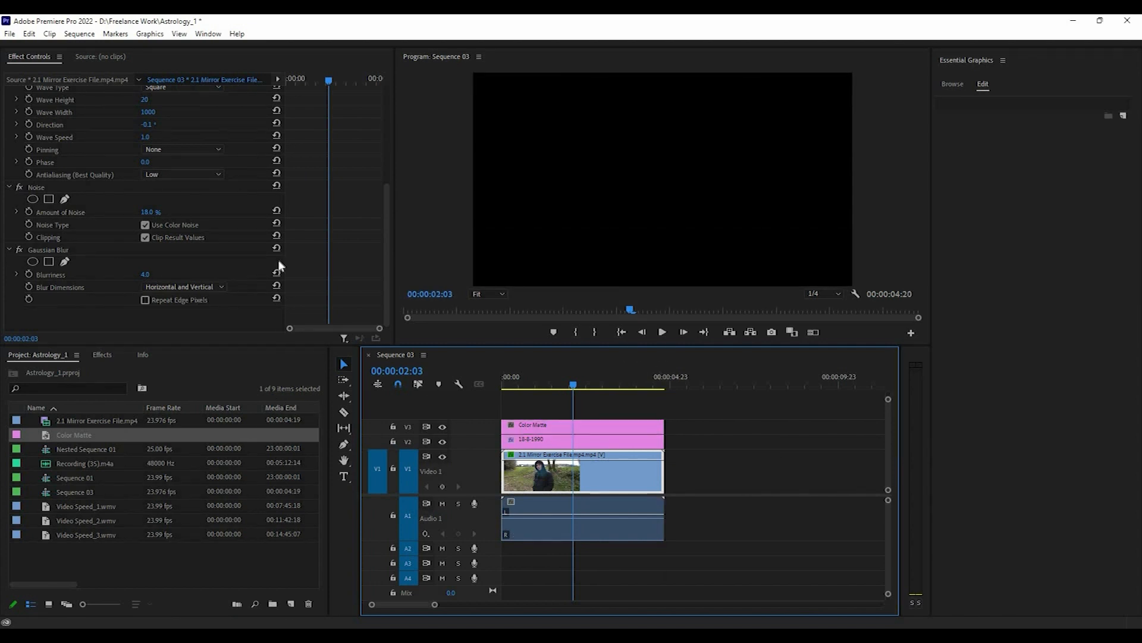
scroll(285, 251, "up", 5)
left_click(505, 427)
left_click(100, 354)
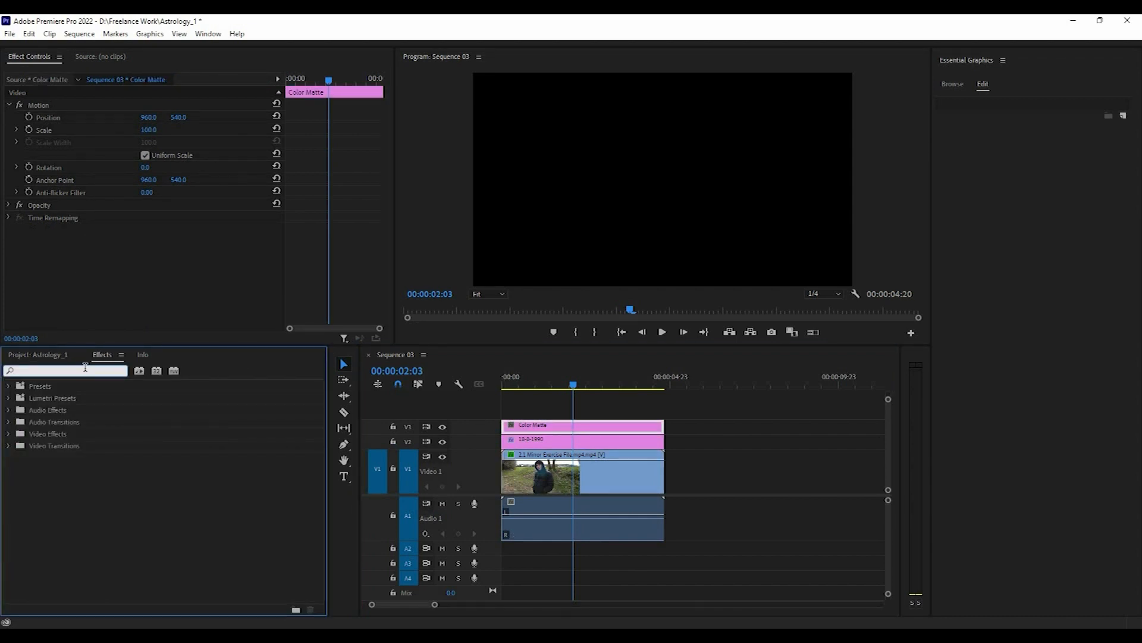
type("crop")
left_click_drag(56, 457, 515, 437)
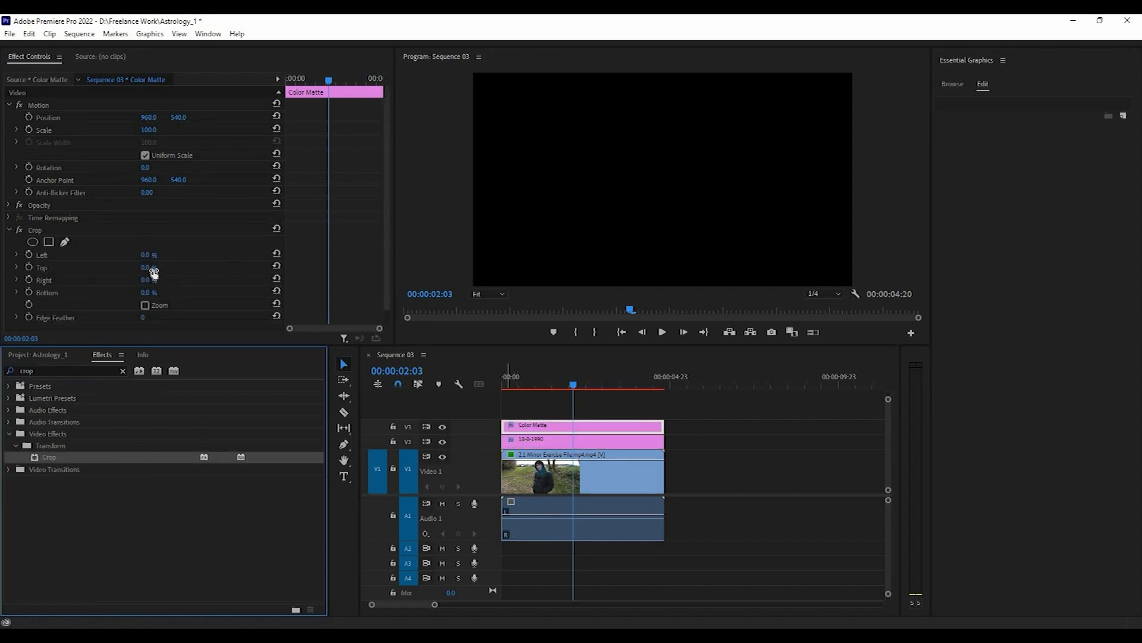
Step: Set the Left crop of the color matte on V3 to 80%
left_click_drag(149, 255, 195, 254)
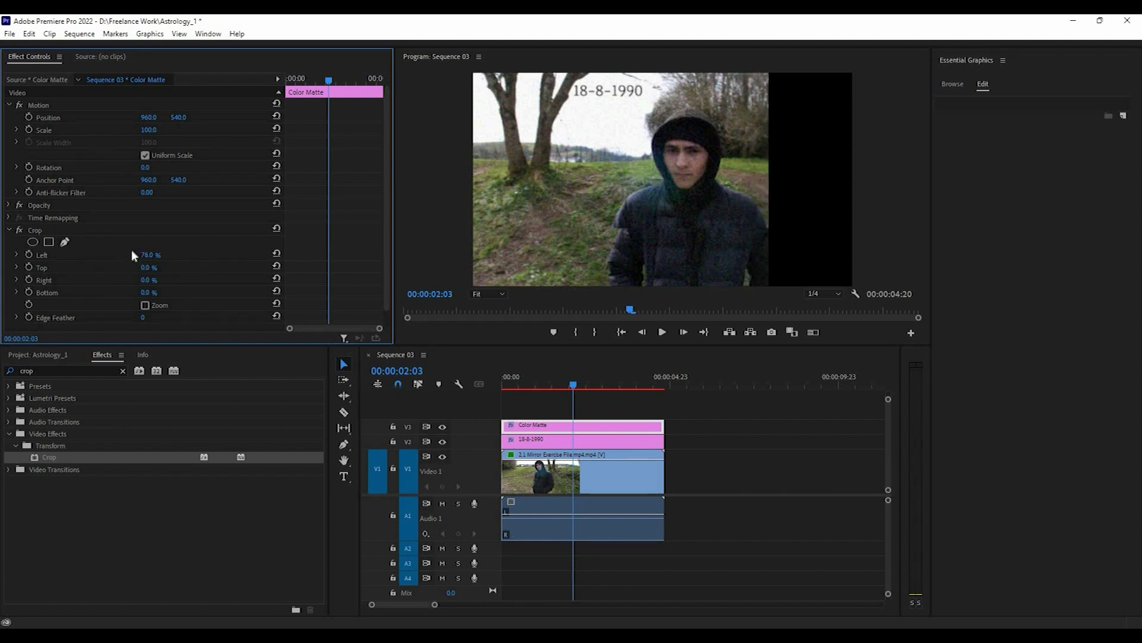
left_click(150, 255)
type("80")
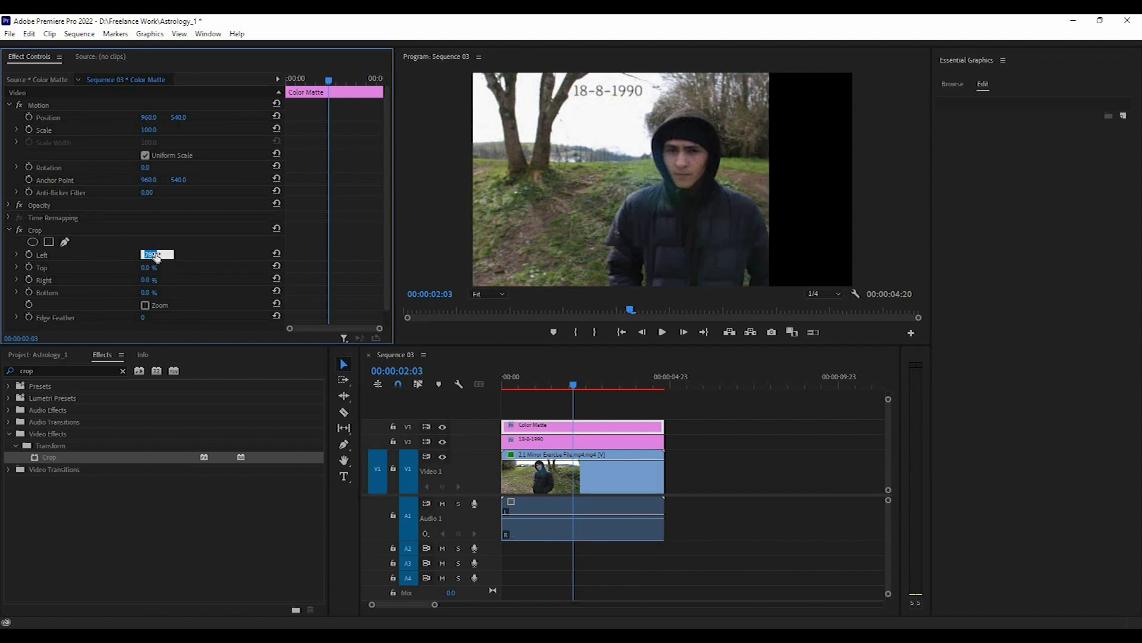
key("Return")
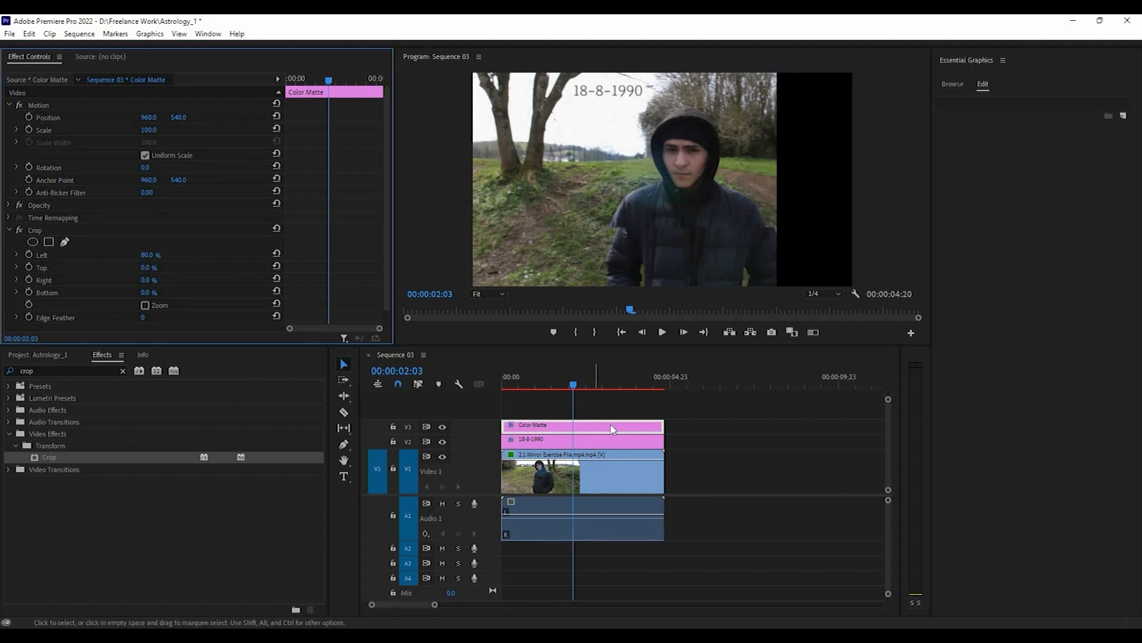
Step: Duplicate the cropped matte onto V4, reset the copy's Left crop, set its Right crop to 80%, and return the playhead to the start
left_click_drag(613, 423, 549, 416)
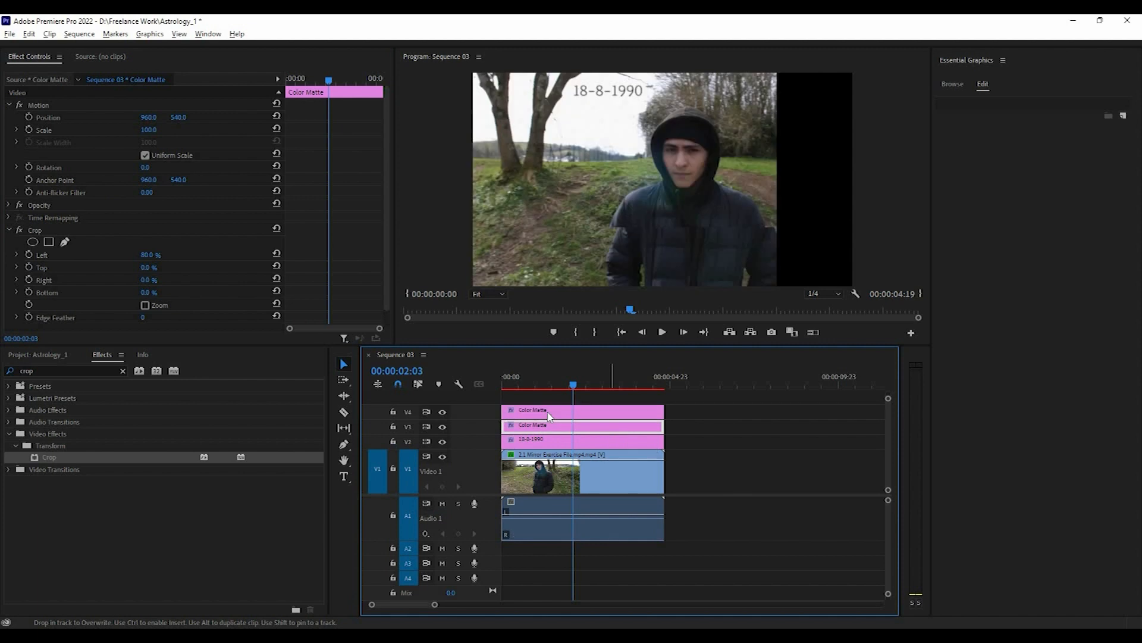
left_click(276, 254)
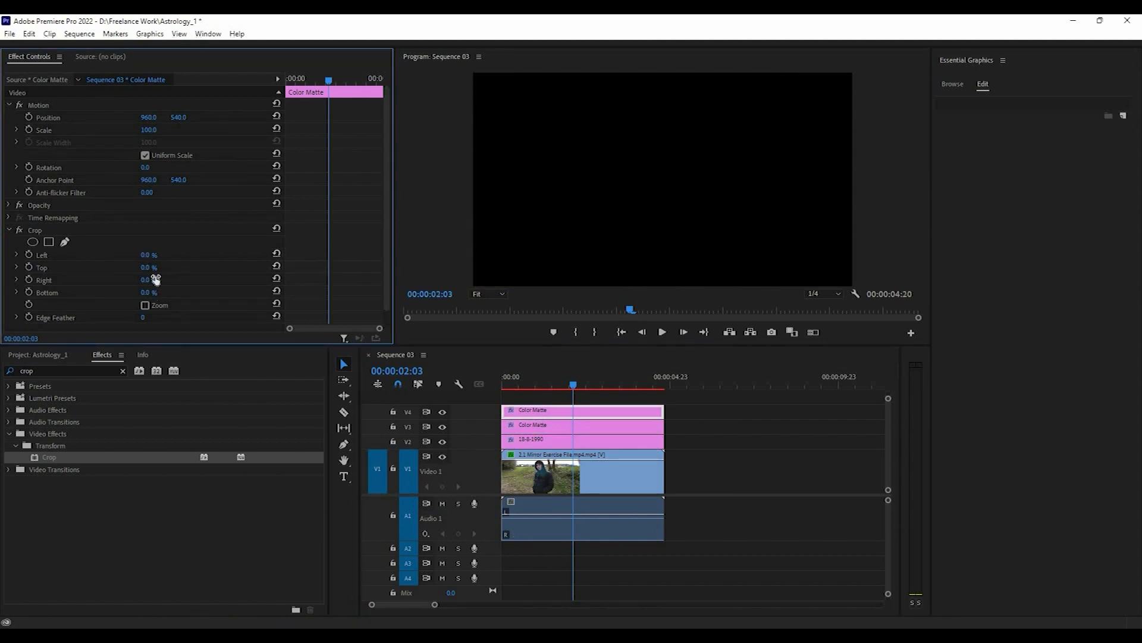
key("Tab")
type("80")
key("Return")
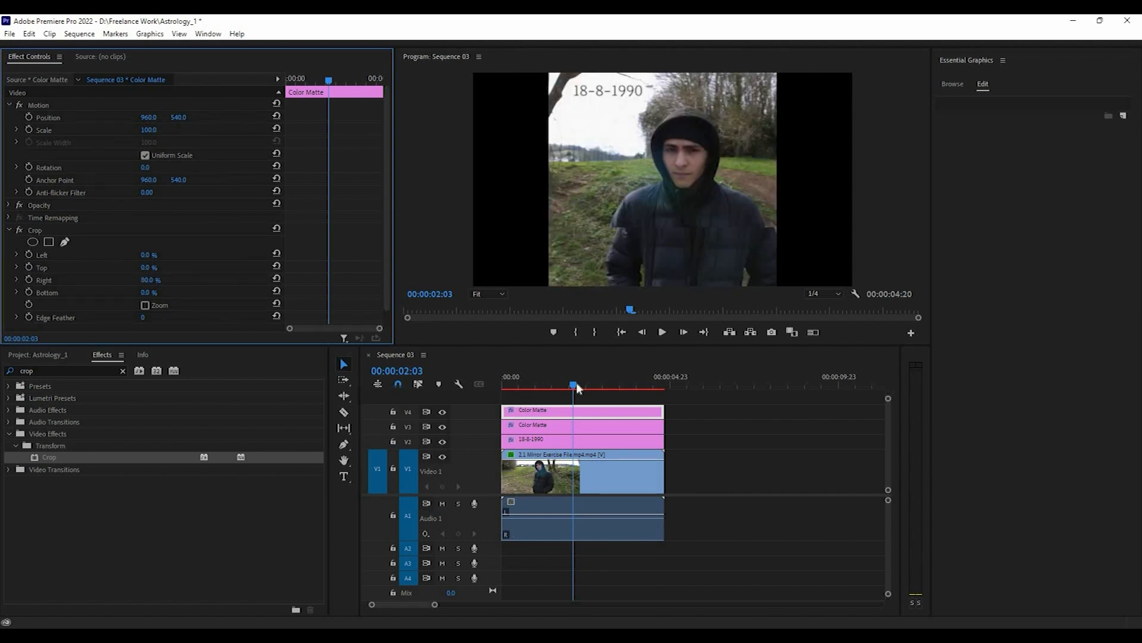
left_click_drag(531, 389, 498, 418)
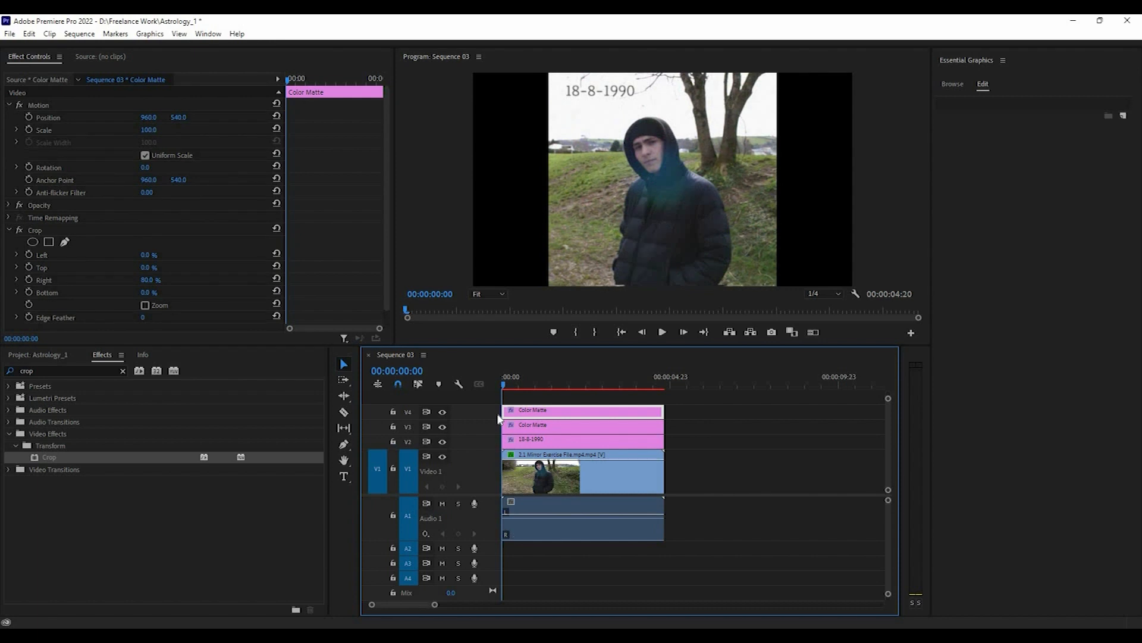